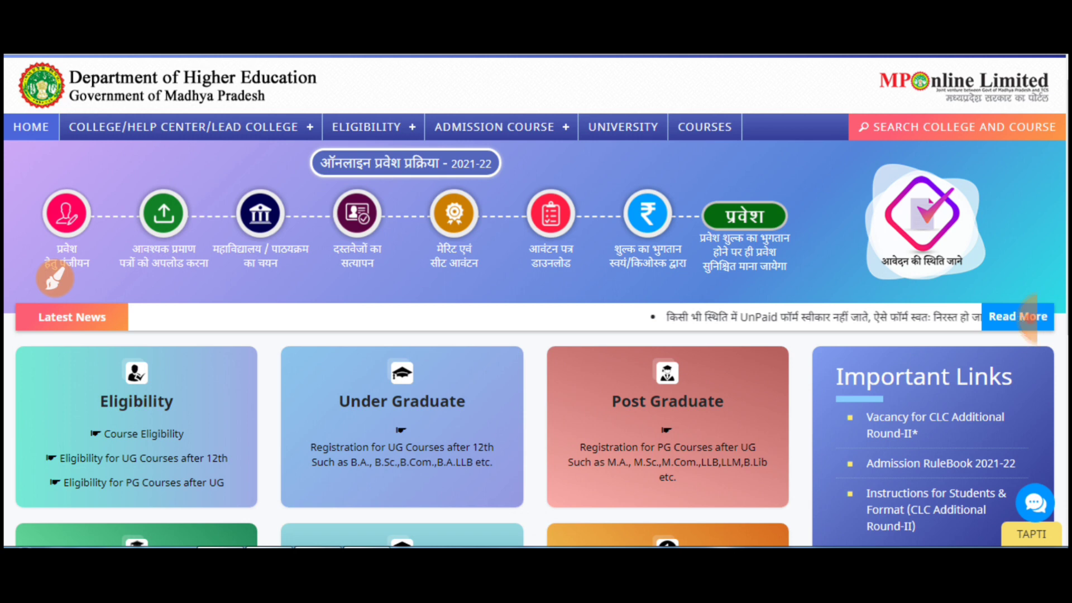
Handwrite "EPrav" in red over the online admission process banner with the annotation brush, and clear the writing
left_click(55, 279)
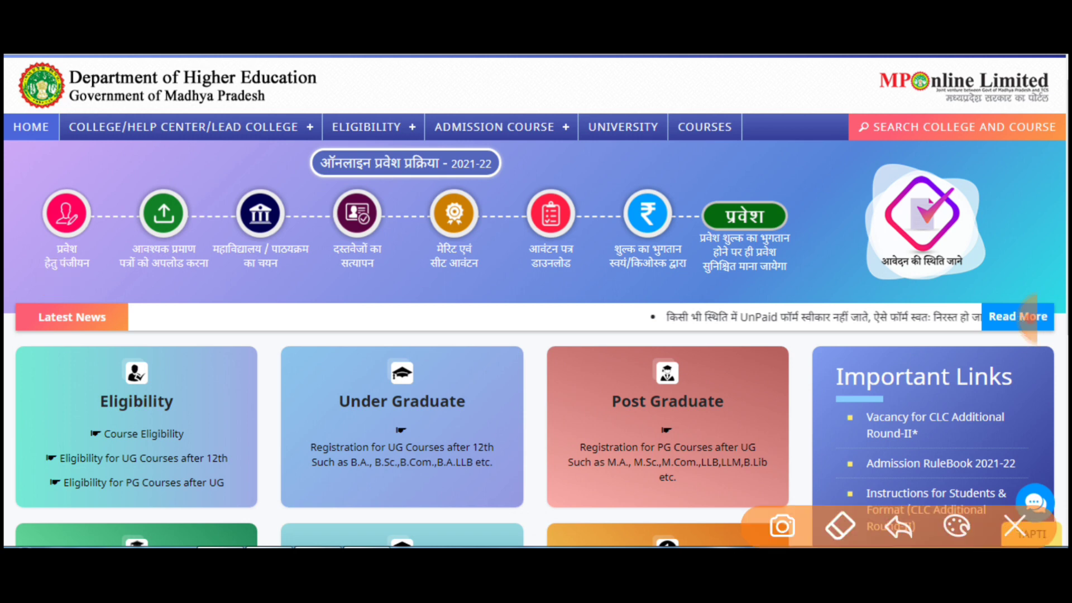
left_click_drag(559, 290, 618, 310)
mouse_move(567, 321)
left_mouse_down()
mouse_move(604, 299)
mouse_move(592, 271)
left_mouse_up()
left_click_drag(617, 252, 631, 296)
left_click_drag(647, 279, 687, 291)
left_click_drag(670, 251, 701, 279)
mouse_move(712, 268)
left_mouse_down()
mouse_move(743, 232)
mouse_move(764, 262)
left_mouse_up()
mouse_move(772, 226)
left_mouse_down()
mouse_move(785, 240)
mouse_move(809, 178)
left_mouse_up()
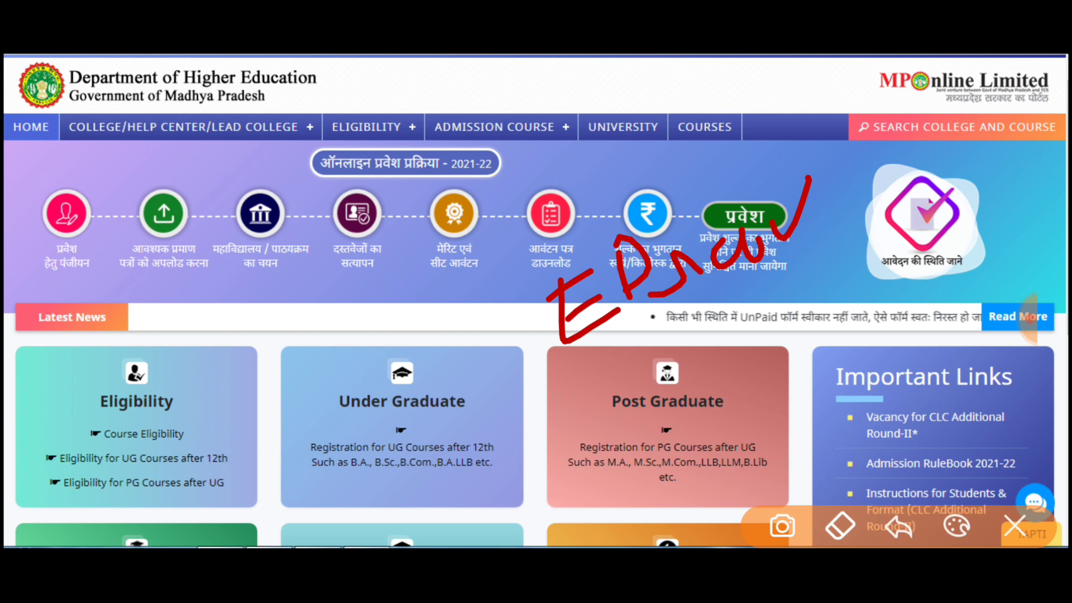
left_click(1015, 526)
Draw a red outline around the Under Graduate registration card on the home page, and clear the annotation
left_click(55, 279)
mouse_move(316, 511)
left_mouse_down()
mouse_move(375, 368)
mouse_move(301, 525)
left_mouse_up()
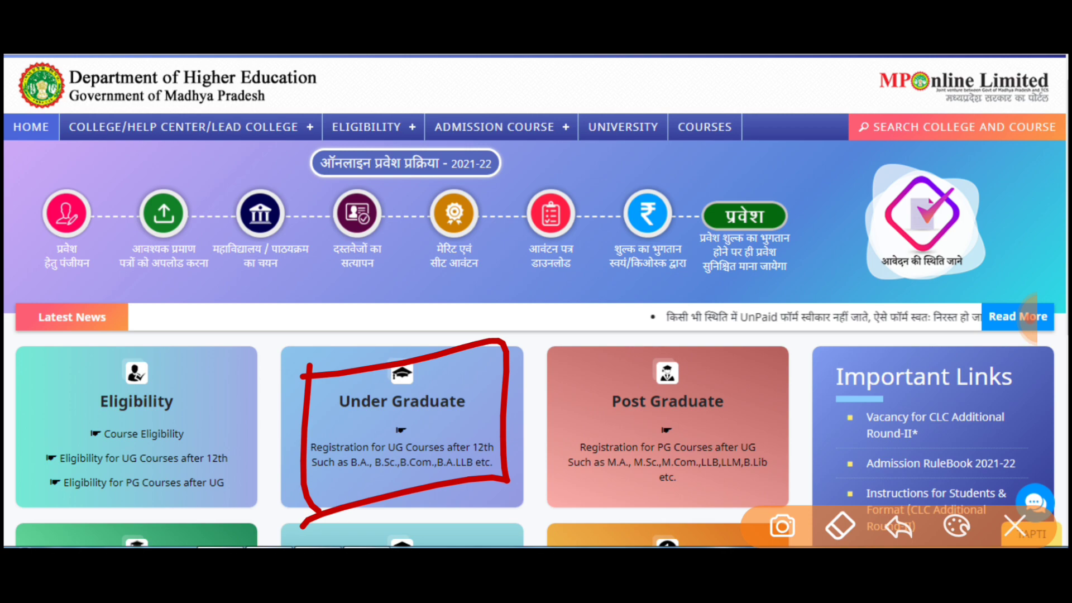
left_click(1014, 526)
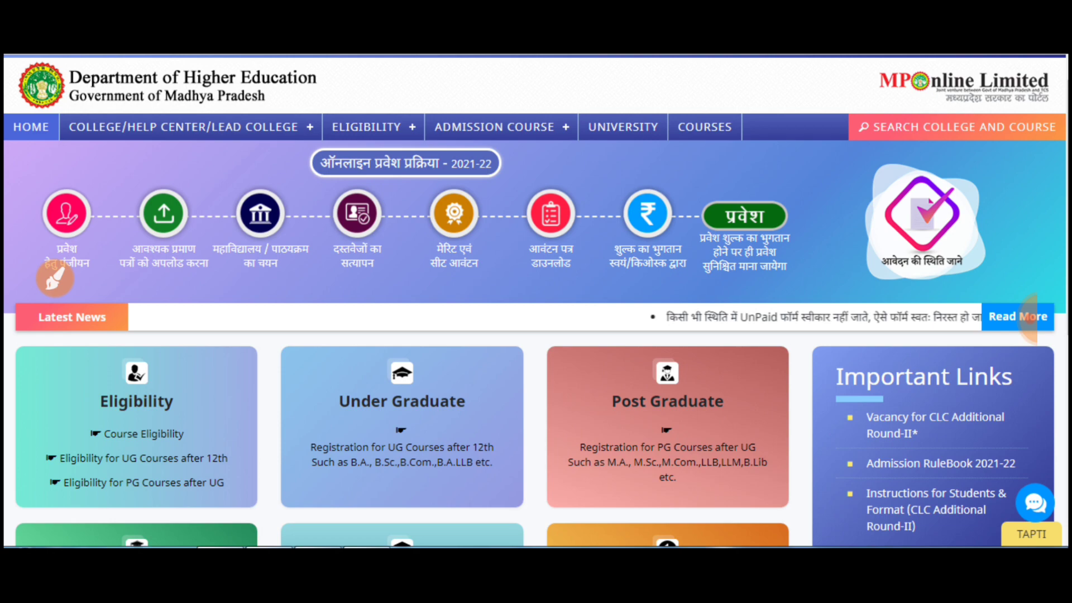
left_click(1022, 318)
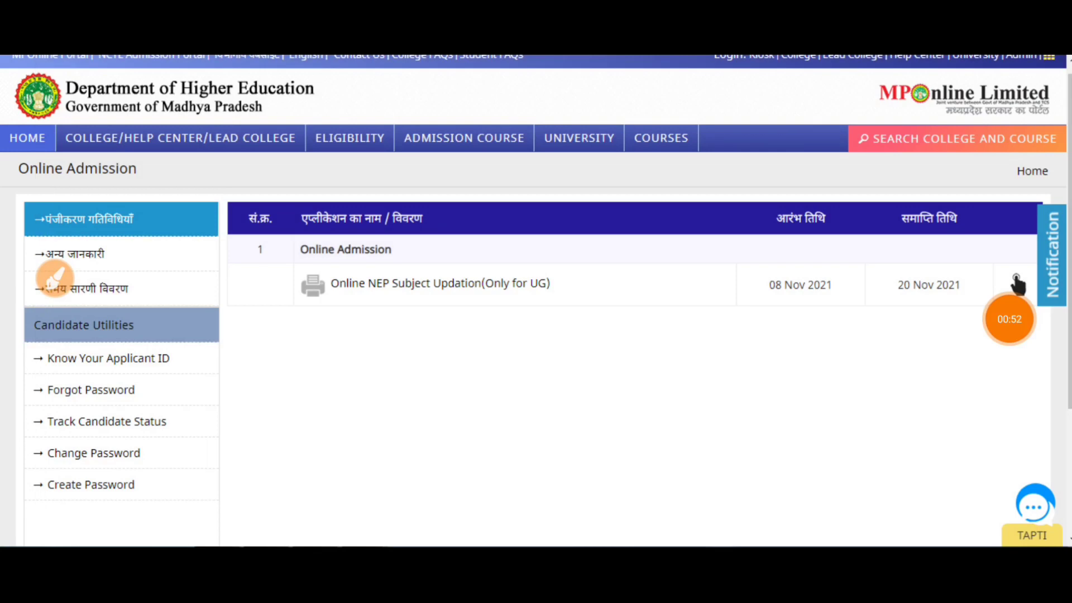
Outline the Online NEP Subject Updation (Only for UG) entry and its dates in red, add two tick marks, and clear the annotations
left_click(54, 278)
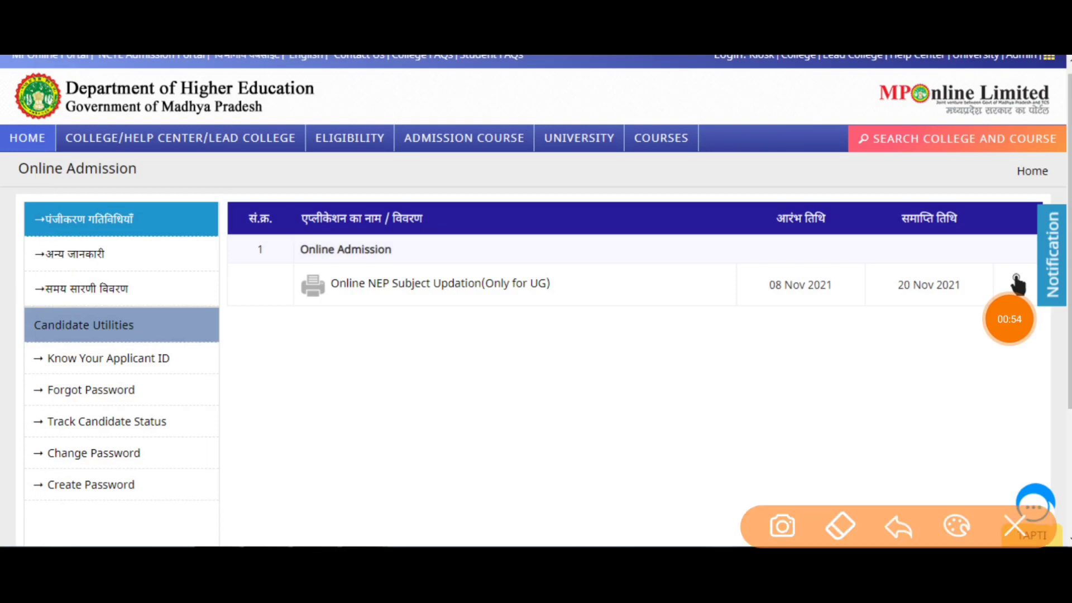
left_click_drag(277, 258, 287, 353)
mouse_move(254, 257)
left_mouse_down()
mouse_move(347, 244)
mouse_move(256, 364)
mouse_move(241, 367)
left_mouse_up()
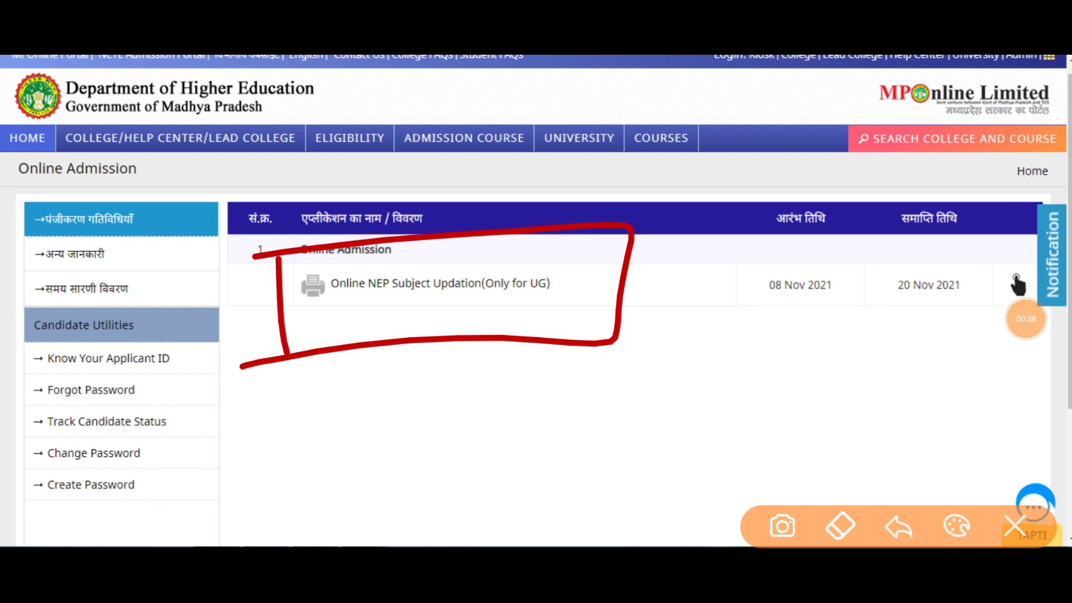
left_click_drag(731, 261, 759, 367)
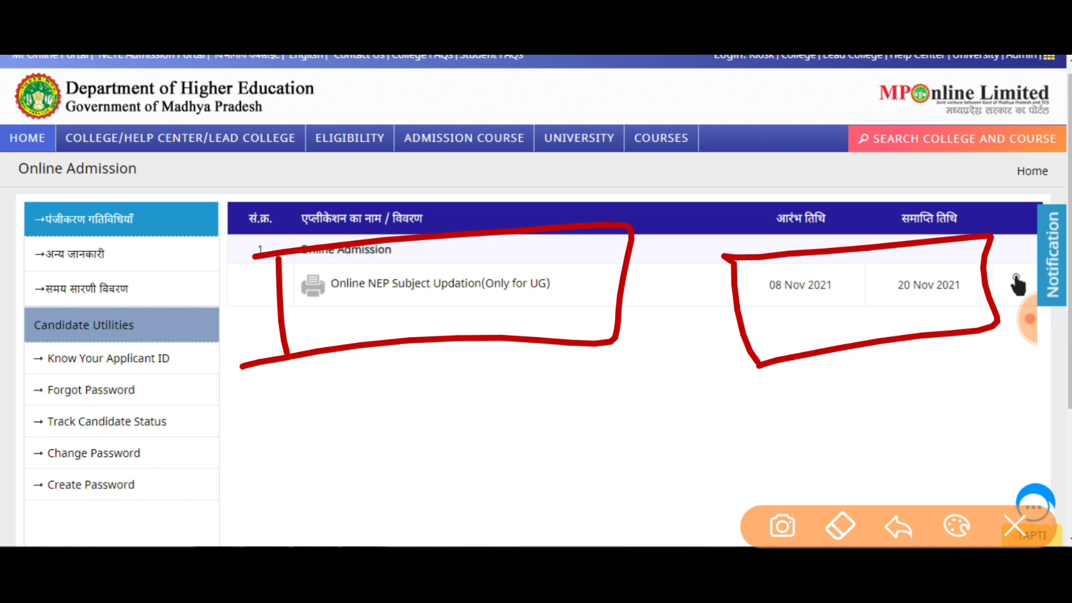
left_click_drag(445, 313, 533, 272)
left_click_drag(494, 327, 571, 283)
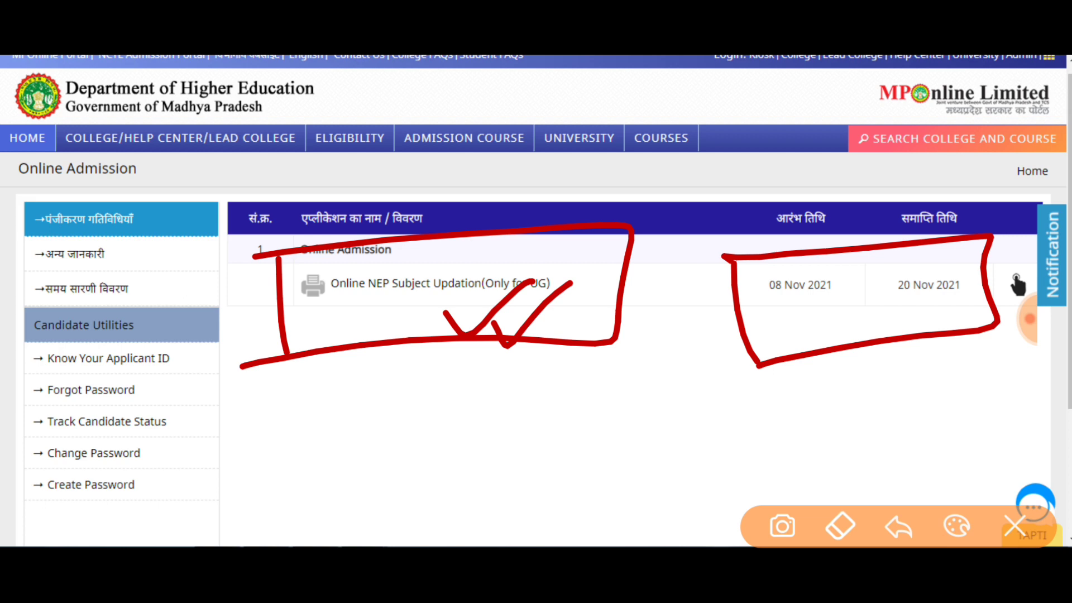
mouse_move(581, 258)
left_mouse_down()
mouse_move(223, 358)
mouse_move(304, 324)
left_mouse_up()
left_click(1015, 526)
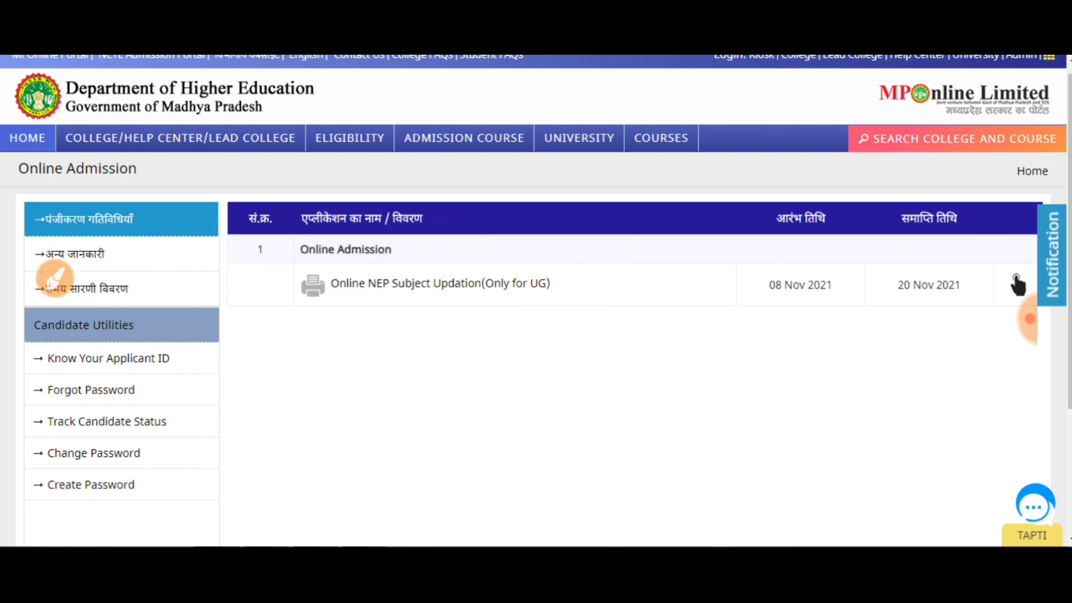
left_click(1031, 318)
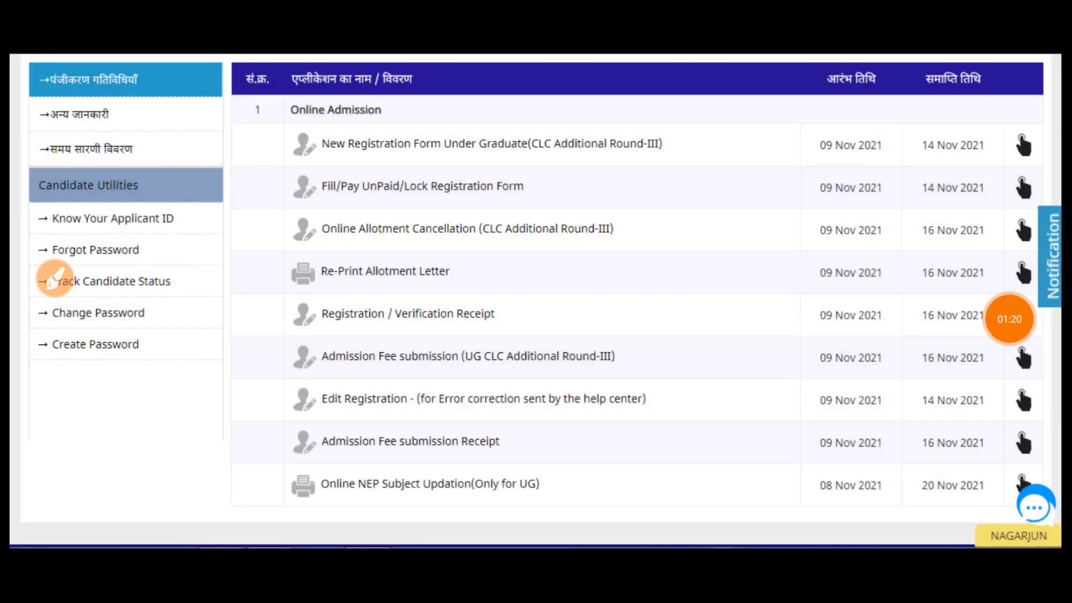
Circle the Online NEP Subject Updation (Only for UG) entry and the end dates of the rows above in red, and clear the marks
left_click(55, 278)
mouse_move(508, 470)
left_mouse_down()
mouse_move(534, 481)
mouse_move(450, 521)
mouse_move(428, 508)
left_mouse_up()
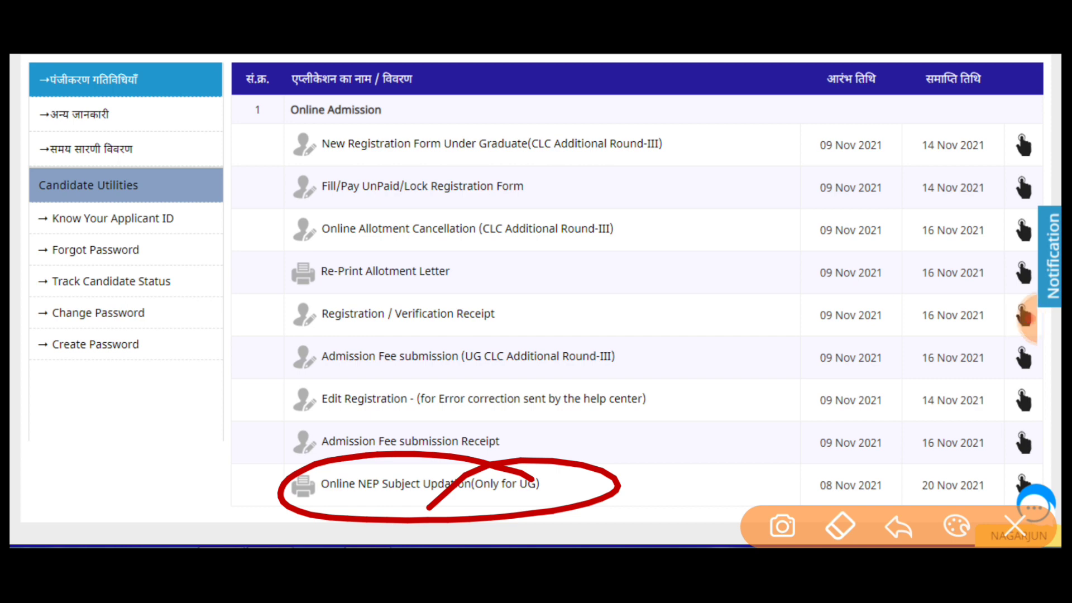
mouse_move(942, 121)
left_mouse_down()
mouse_move(924, 128)
mouse_move(1030, 262)
mouse_move(913, 139)
left_mouse_up()
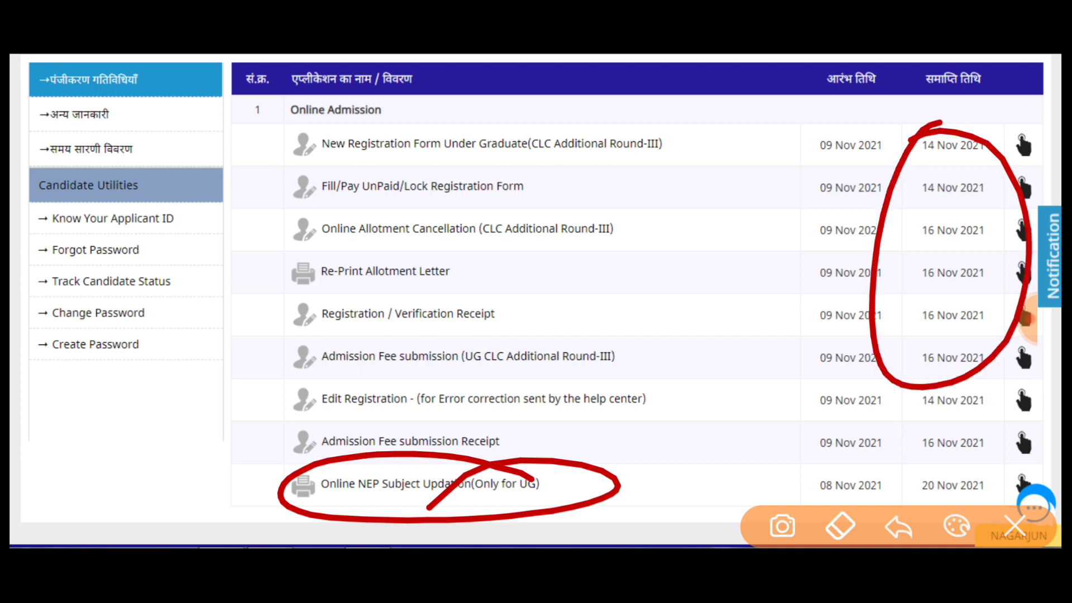
left_click(1015, 526)
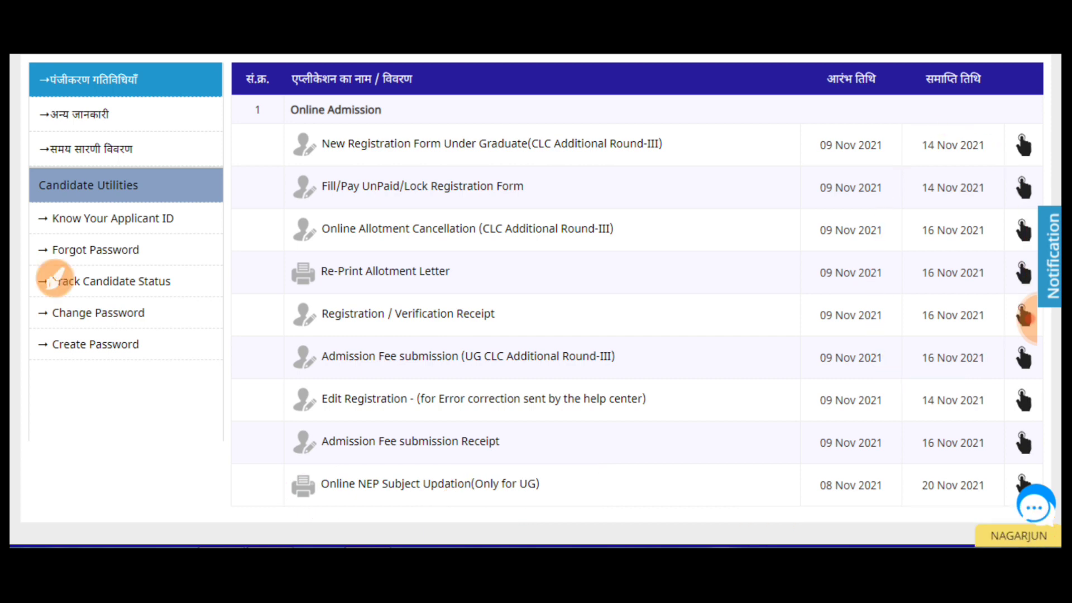
left_click(1026, 317)
left_click(1010, 318)
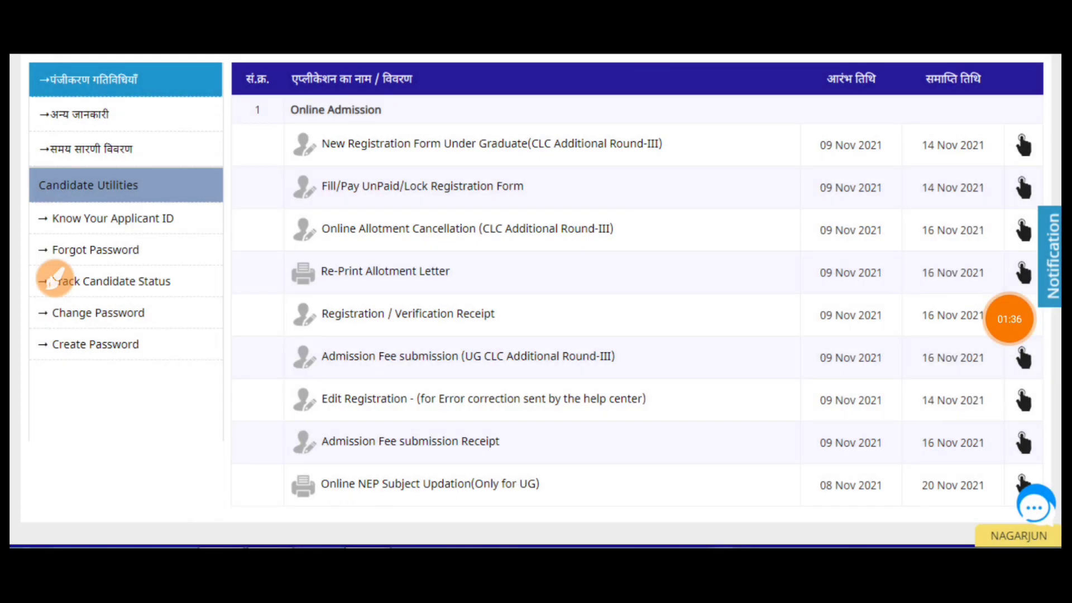
Circle "NEP" in the Online NEP Subject Updation entry and draw an arrow leading up from the circle
left_click(55, 277)
mouse_move(418, 461)
left_mouse_down()
mouse_move(332, 479)
mouse_move(360, 453)
left_mouse_up()
left_click_drag(426, 438, 475, 367)
left_click_drag(433, 362, 491, 404)
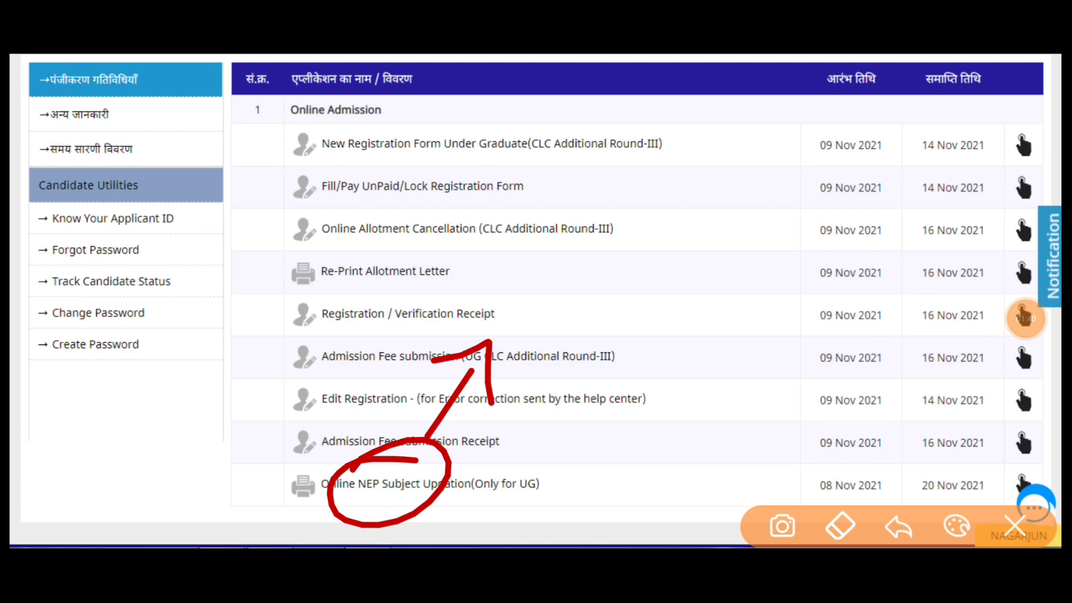
Handwrite "National Education Policy" in red beside the arrow, ring the writing, and clear all annotations
mouse_move(497, 292)
left_mouse_down()
mouse_move(520, 329)
mouse_move(608, 251)
mouse_move(643, 240)
mouse_move(695, 248)
mouse_move(748, 223)
mouse_move(782, 162)
mouse_move(813, 220)
left_mouse_up()
mouse_move(592, 386)
left_mouse_down()
mouse_move(626, 412)
mouse_move(636, 363)
mouse_move(671, 386)
mouse_move(748, 358)
mouse_move(782, 285)
mouse_move(801, 330)
mouse_move(883, 290)
mouse_move(681, 503)
left_mouse_up()
mouse_move(659, 425)
left_mouse_down()
mouse_move(706, 442)
mouse_move(835, 419)
left_mouse_up()
left_click_drag(860, 360, 865, 430)
mouse_move(916, 334)
left_mouse_down()
mouse_move(894, 394)
mouse_move(947, 377)
left_mouse_up()
mouse_move(781, 156)
left_mouse_down()
mouse_move(564, 452)
mouse_move(539, 221)
left_mouse_up()
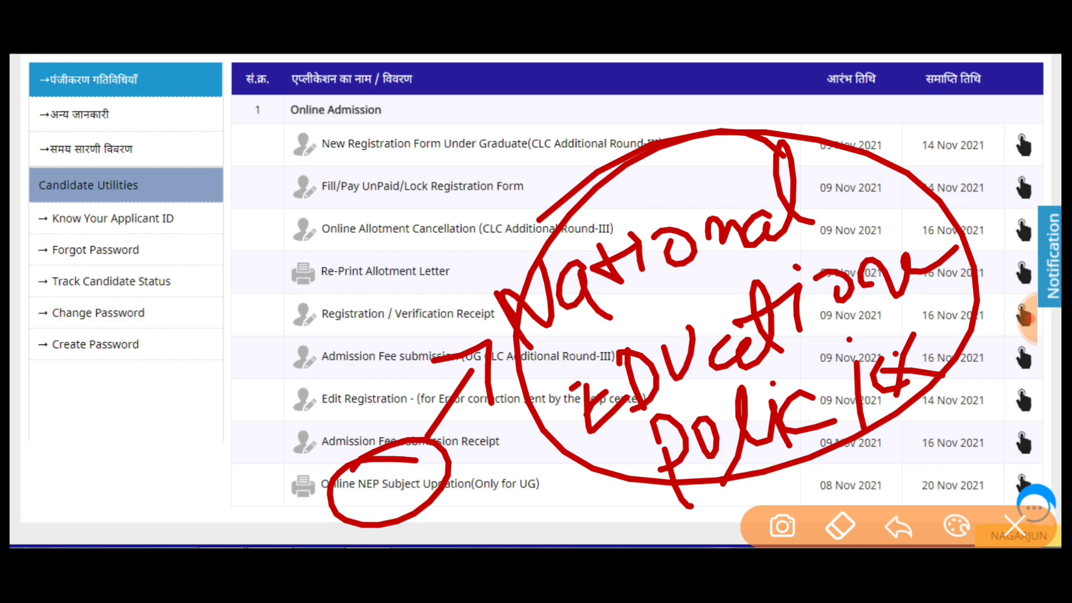
left_click(1015, 526)
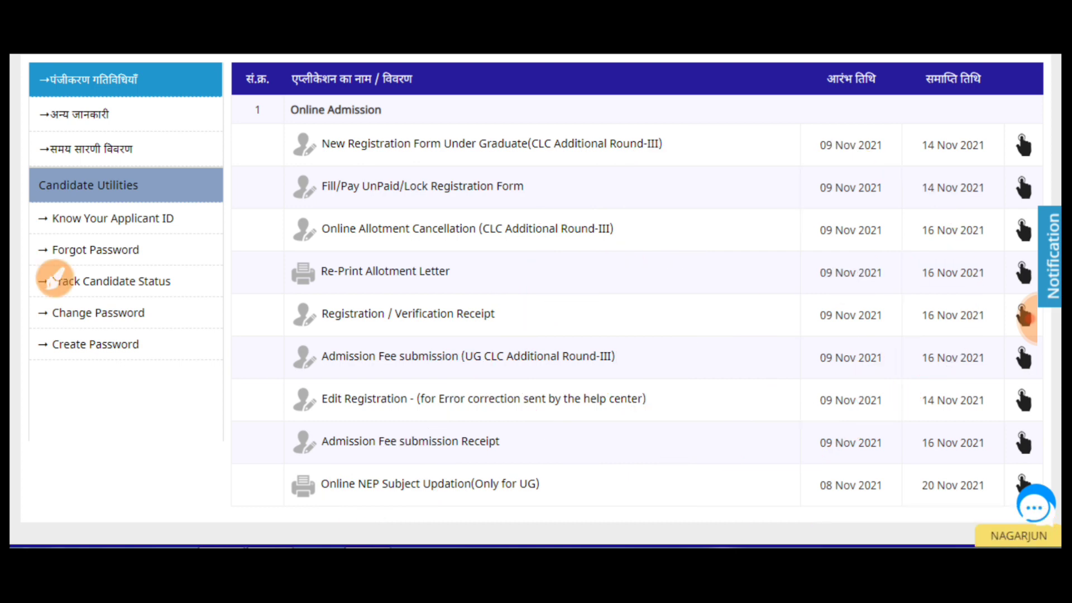
Mark the Online NEP Subject Updation (Only for UG) row and its link with the brush, and clear the marks
left_click(1027, 318)
left_click_drag(961, 466, 1043, 468)
left_click(648, 408)
mouse_move(553, 468)
left_mouse_down()
mouse_move(505, 459)
mouse_move(585, 505)
mouse_move(514, 448)
left_mouse_up()
left_click(1015, 526)
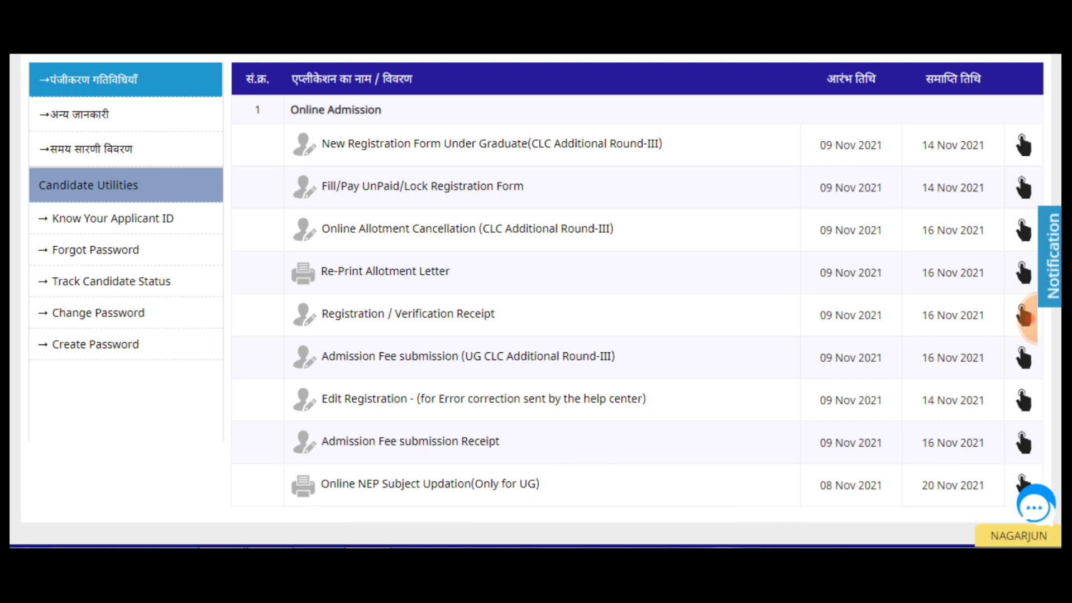
left_click(1026, 316)
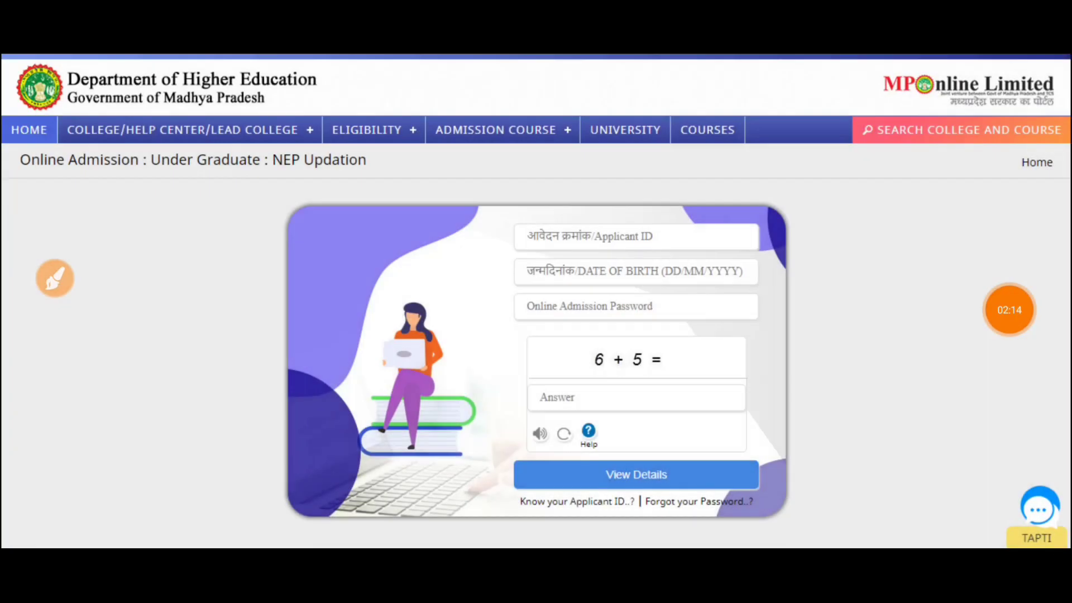
Circle the NEP Updation heading and the login form, and tick the Applicant ID, date of birth and password fields in red
left_click(55, 278)
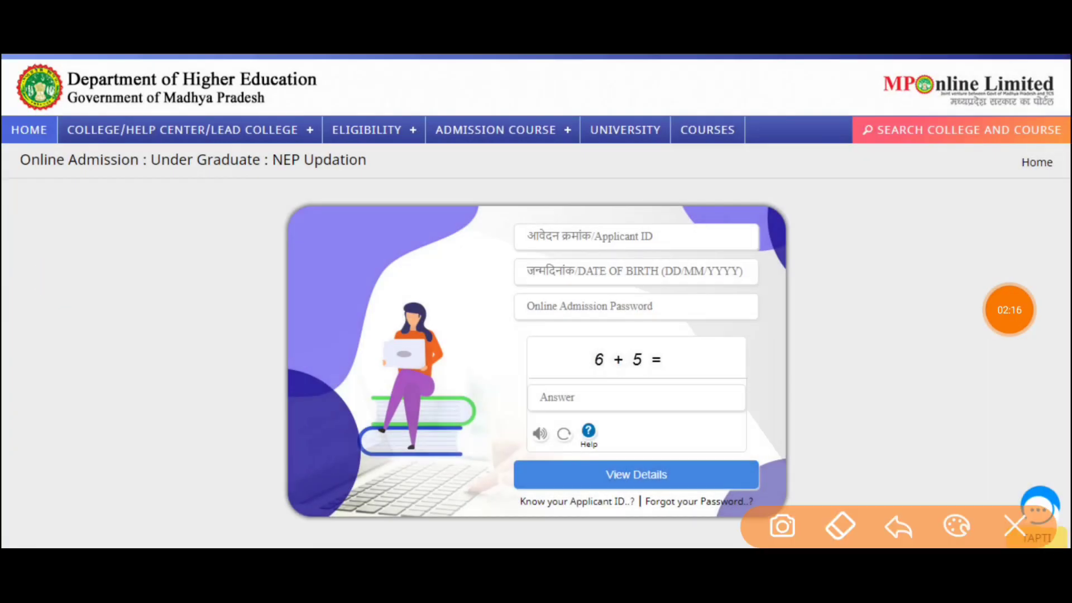
mouse_move(114, 188)
left_mouse_down()
mouse_move(463, 162)
mouse_move(134, 213)
left_mouse_up()
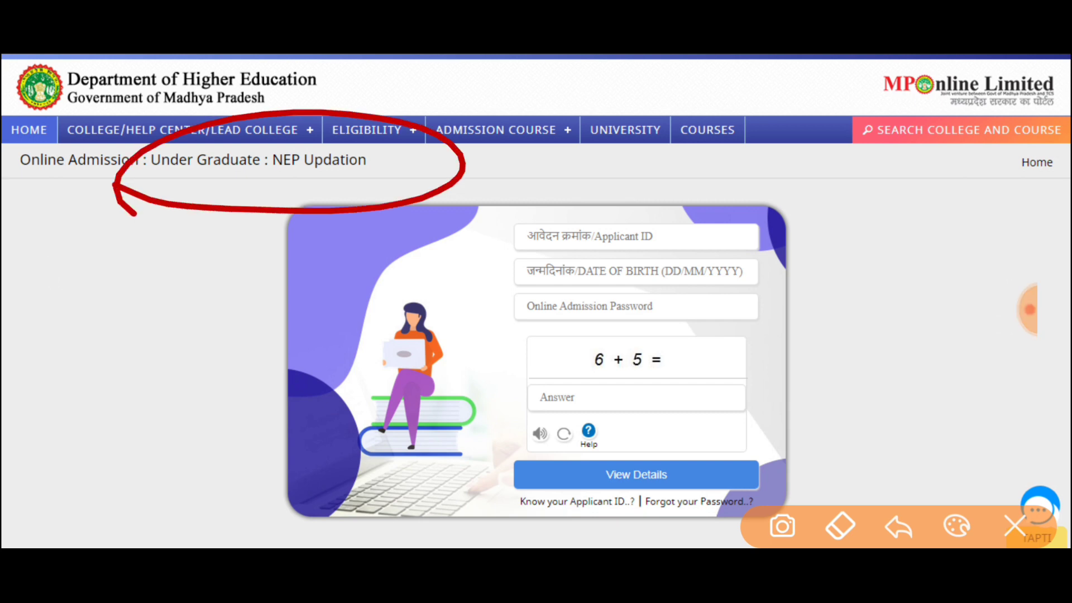
mouse_move(659, 190)
left_mouse_down()
mouse_move(670, 420)
mouse_move(581, 180)
left_mouse_up()
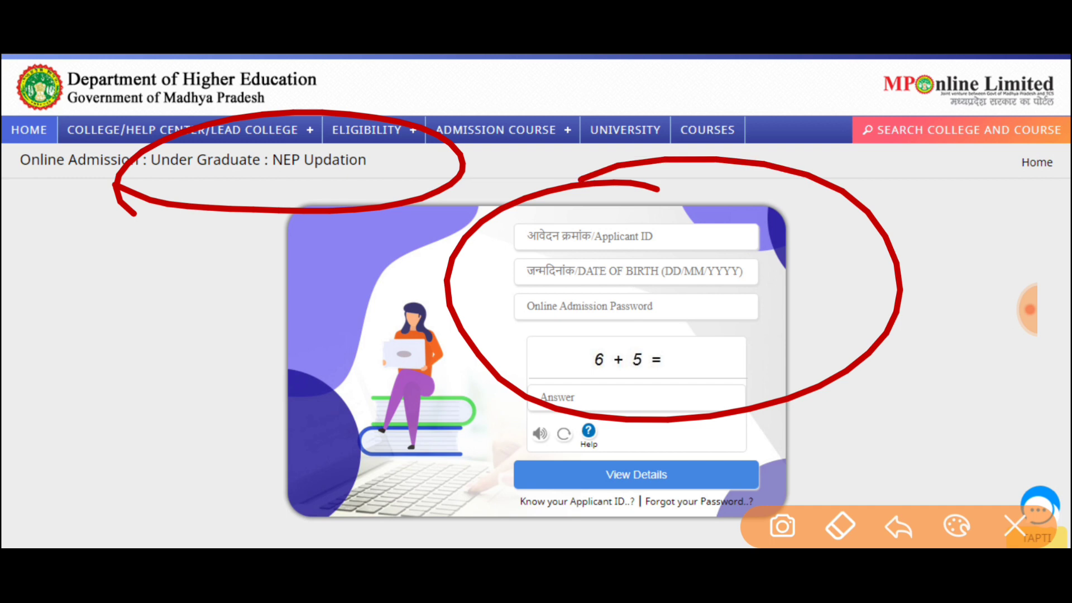
left_click_drag(666, 217, 836, 94)
mouse_move(765, 266)
left_mouse_down()
mouse_move(775, 272)
mouse_move(894, 194)
left_mouse_up()
mouse_move(723, 304)
left_mouse_down()
mouse_move(733, 323)
mouse_move(865, 244)
left_mouse_up()
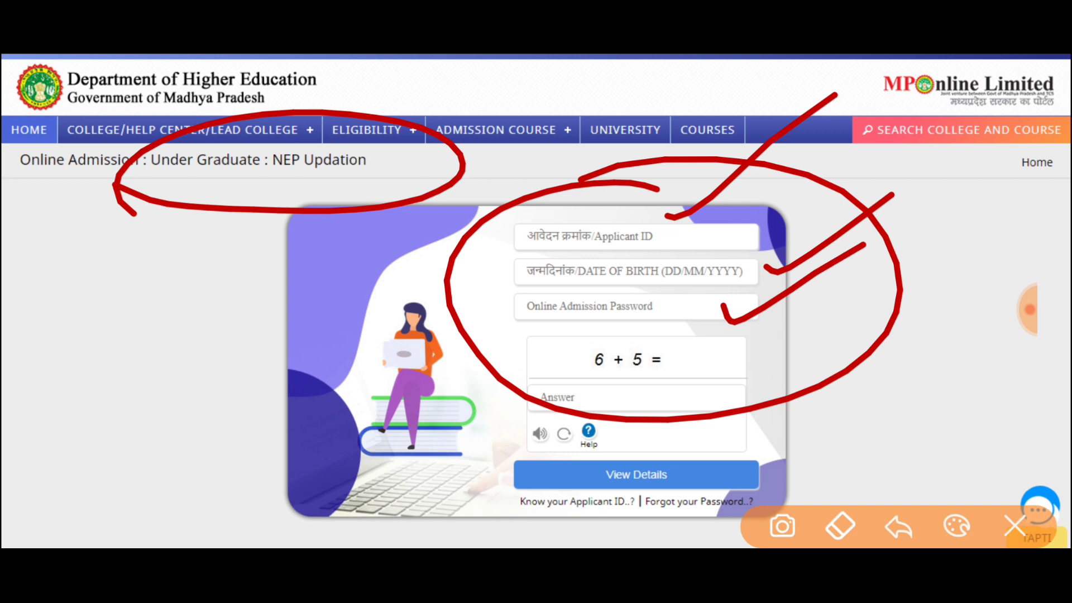
Circle the captcha sum, handwrite an answer below it, ring View Details, and clear all annotations
mouse_move(652, 334)
left_mouse_down()
mouse_move(535, 393)
mouse_move(659, 315)
left_mouse_up()
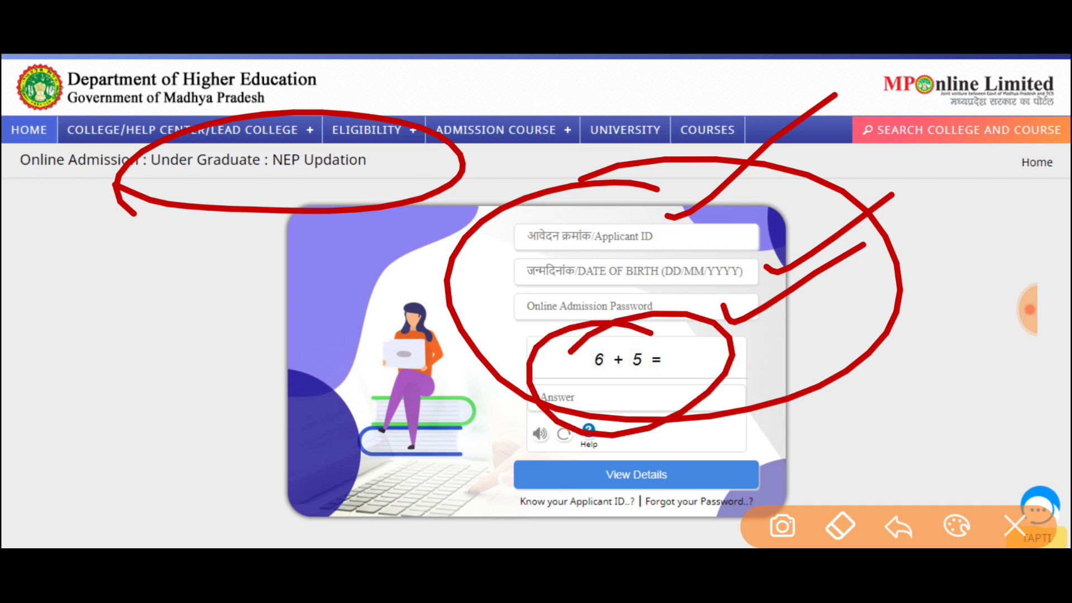
left_click_drag(607, 385, 613, 423)
mouse_move(669, 456)
left_mouse_down()
mouse_move(591, 431)
mouse_move(538, 490)
left_mouse_up()
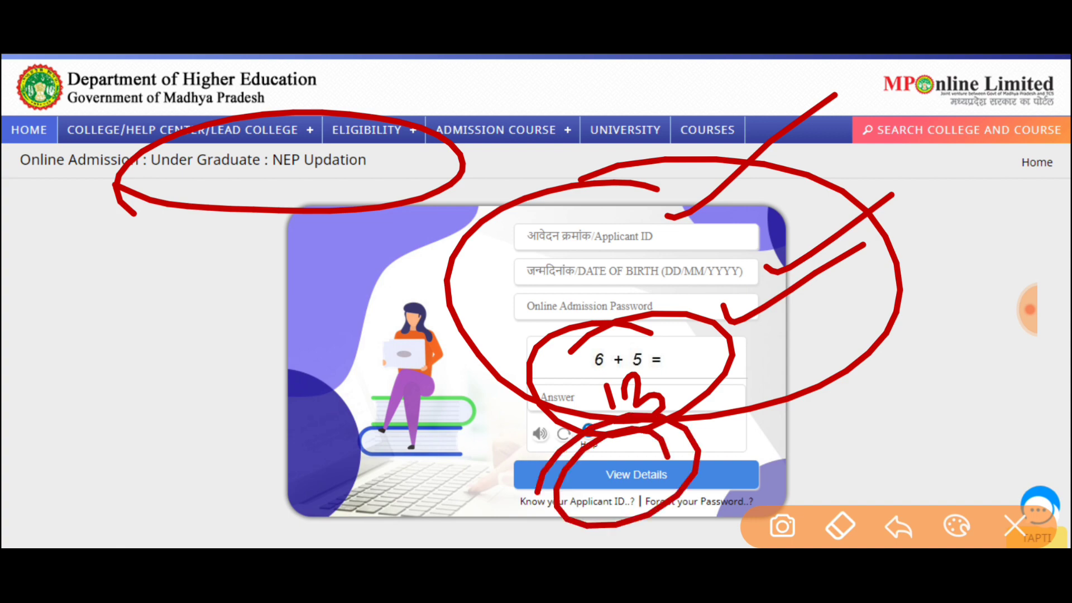
left_click(1016, 526)
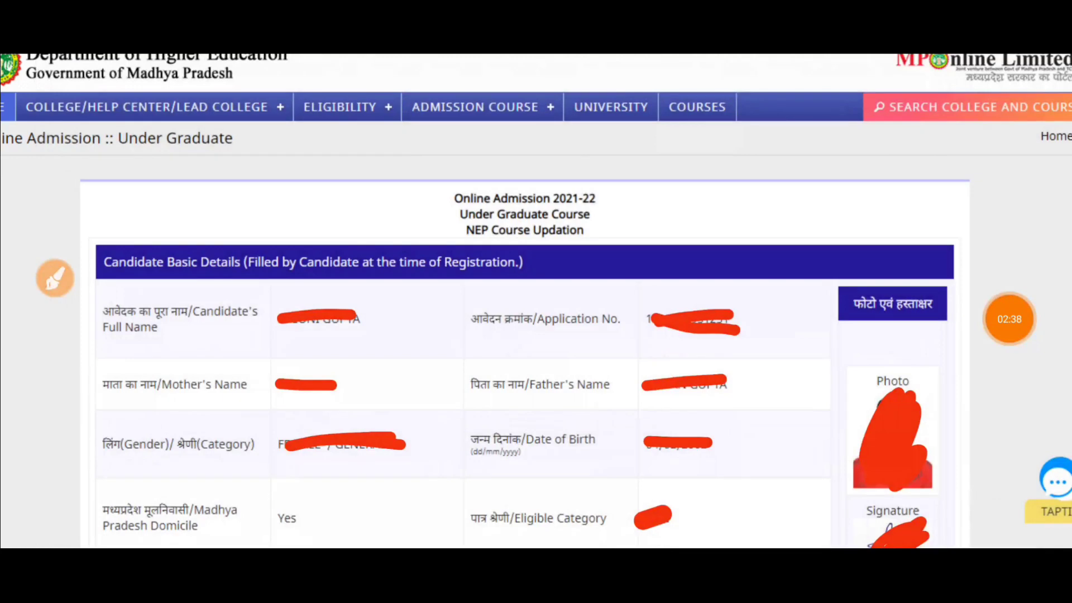
Examine the candidate's basic details, the allotment details and the National Education Policy subject selection section
left_click(1010, 315)
left_click(989, 241)
scroll(537, 302, "down", 3)
left_click(1026, 319)
left_click(988, 241)
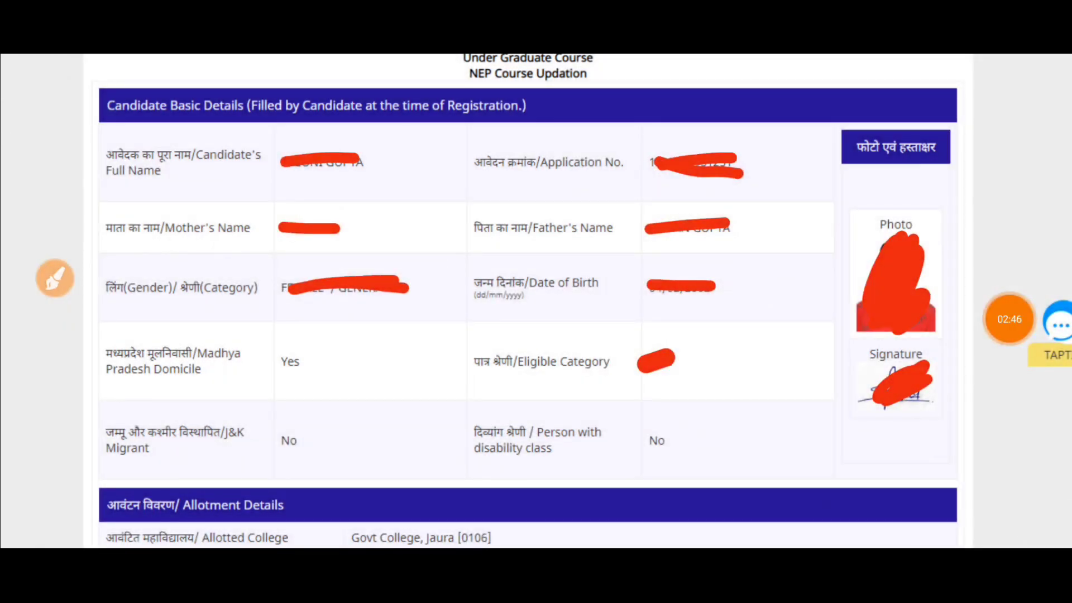
left_click(55, 278)
left_click(1015, 526)
scroll(525, 301, "down", 3)
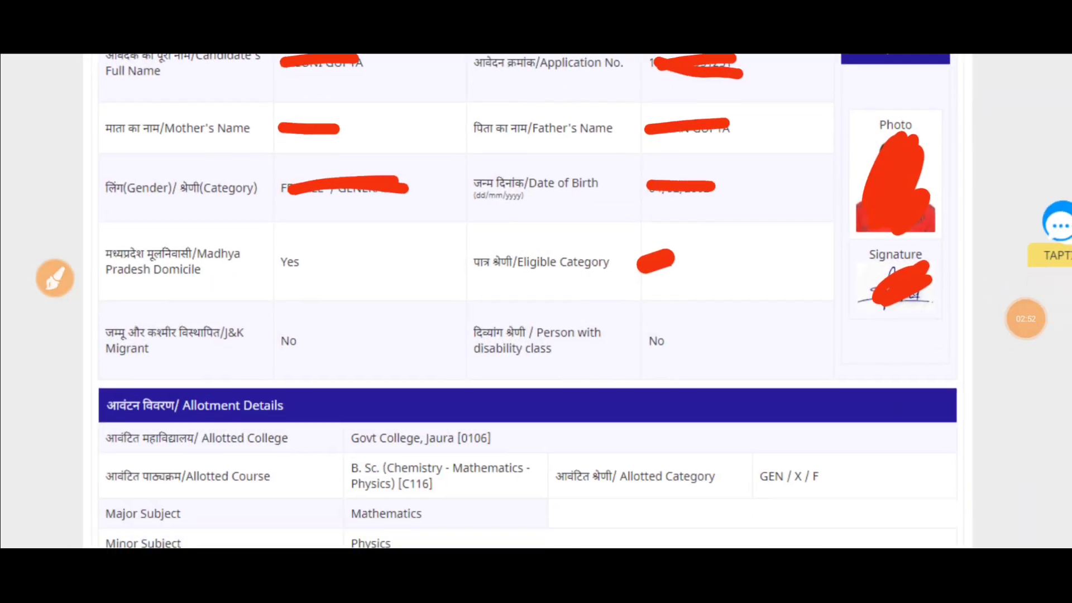
scroll(525, 301, "down", 7)
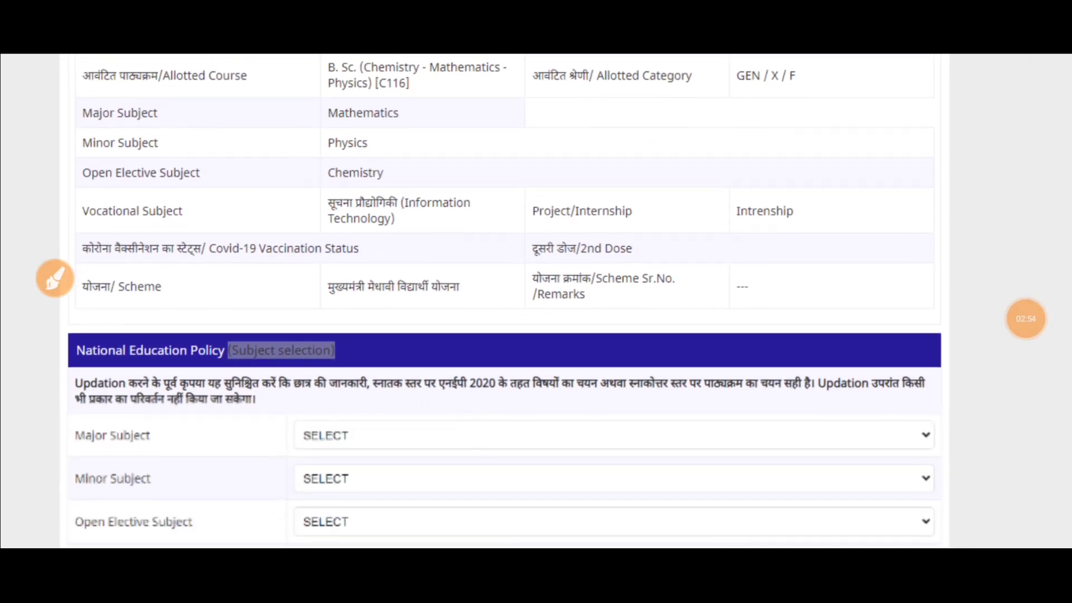
scroll(525, 302, "up", 3)
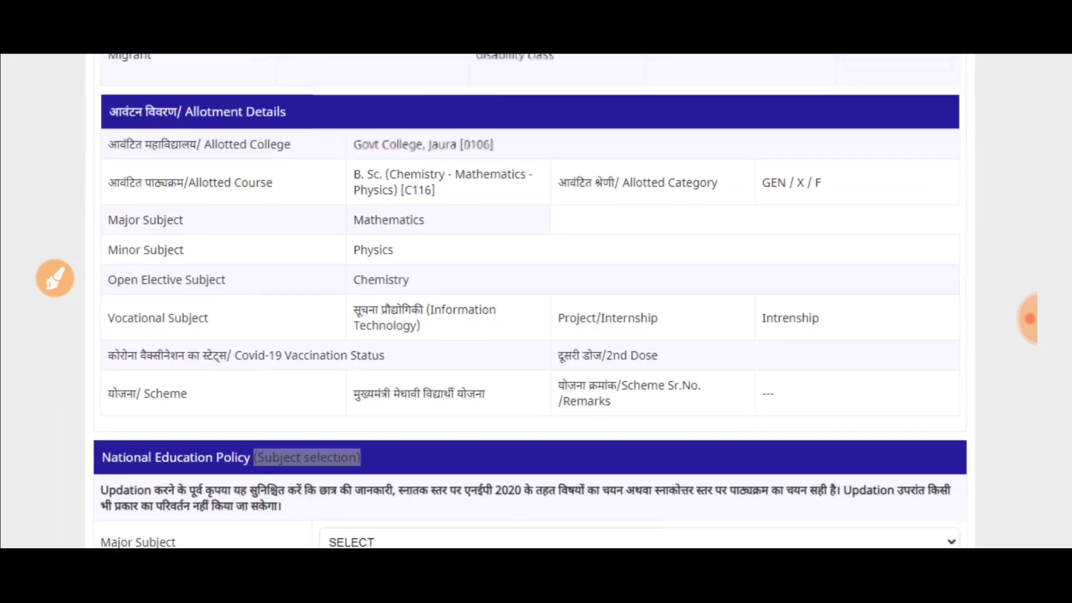
Circle the Allotment Details heading and the allotted course in red, and tick the allotted college and course values
left_click(54, 278)
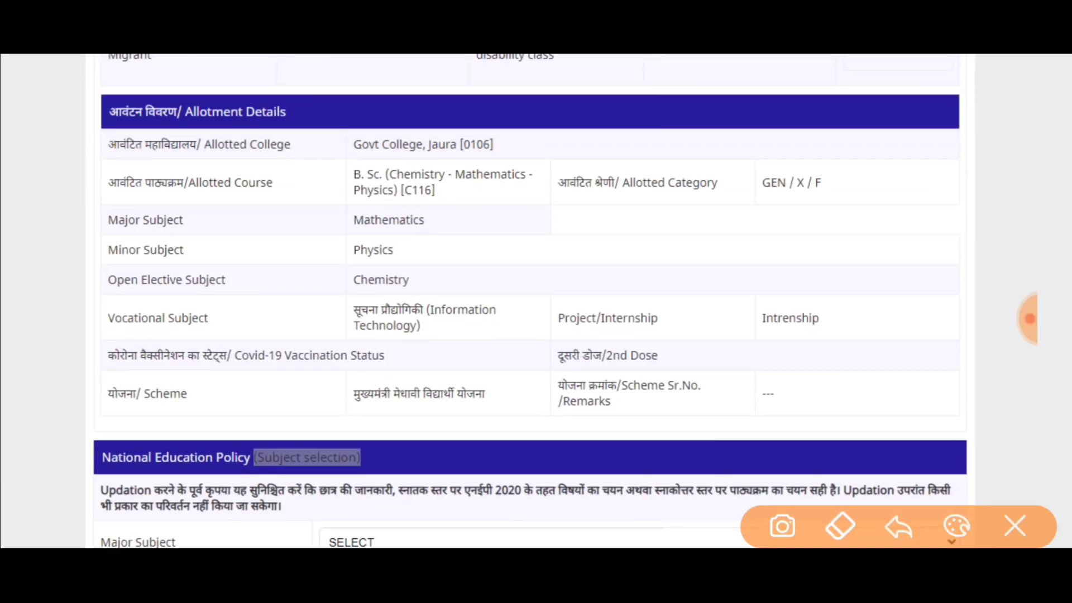
mouse_move(87, 147)
left_mouse_down()
mouse_move(177, 138)
mouse_move(287, 88)
mouse_move(91, 133)
left_mouse_up()
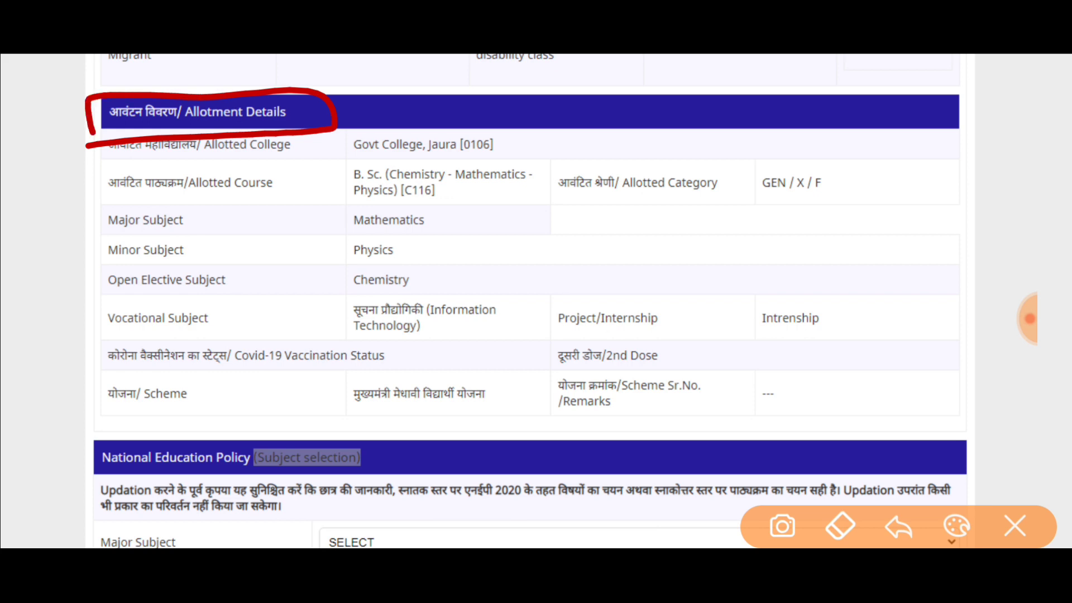
left_click_drag(511, 141, 692, 55)
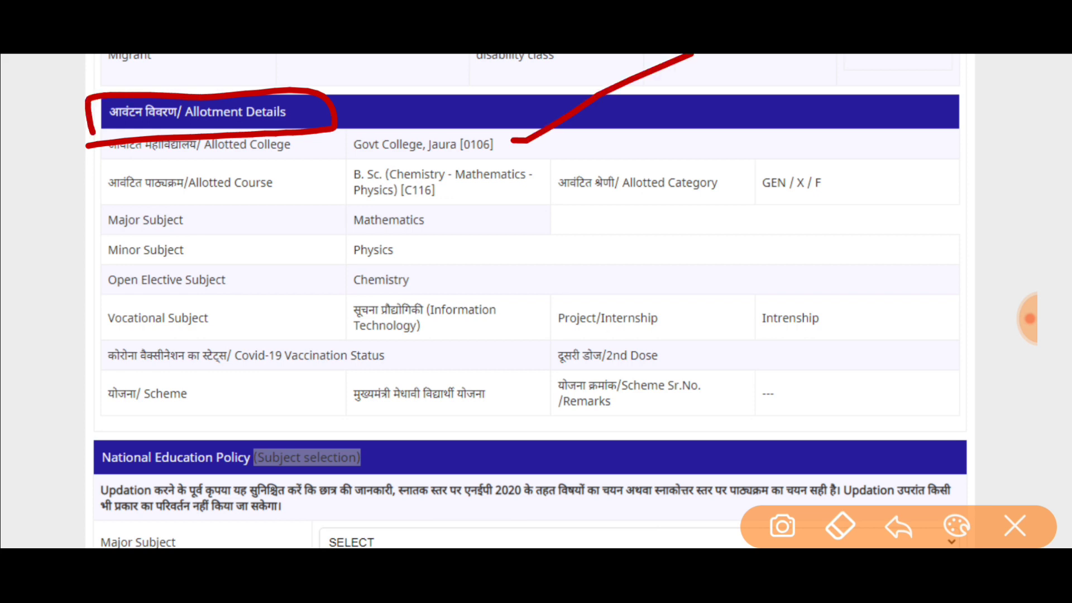
mouse_move(538, 163)
left_mouse_down()
mouse_move(464, 144)
mouse_move(322, 201)
mouse_move(544, 170)
mouse_move(497, 147)
left_mouse_up()
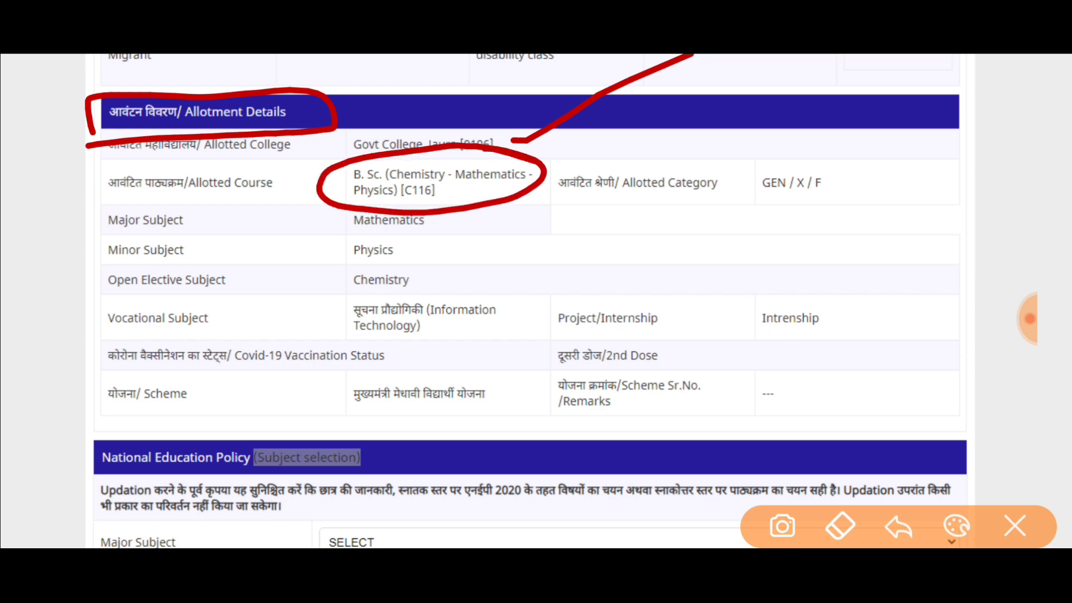
left_click_drag(514, 181, 598, 129)
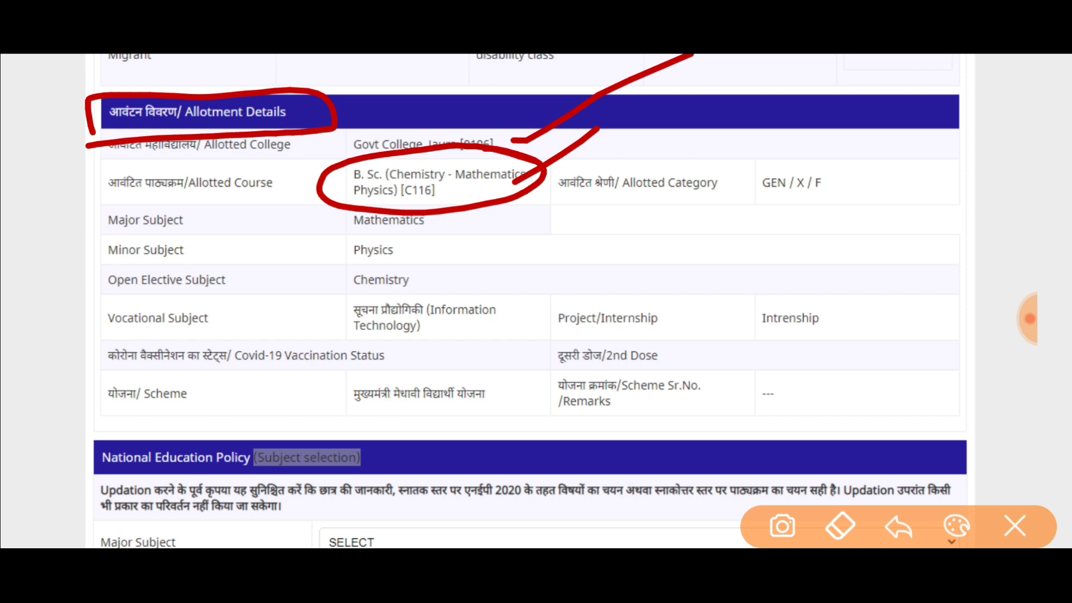
Tick the major, minor, elective and vocational subject rows, ring Project/Internship, mark the Scheme row, and clear all annotations
left_click_drag(247, 221, 331, 165)
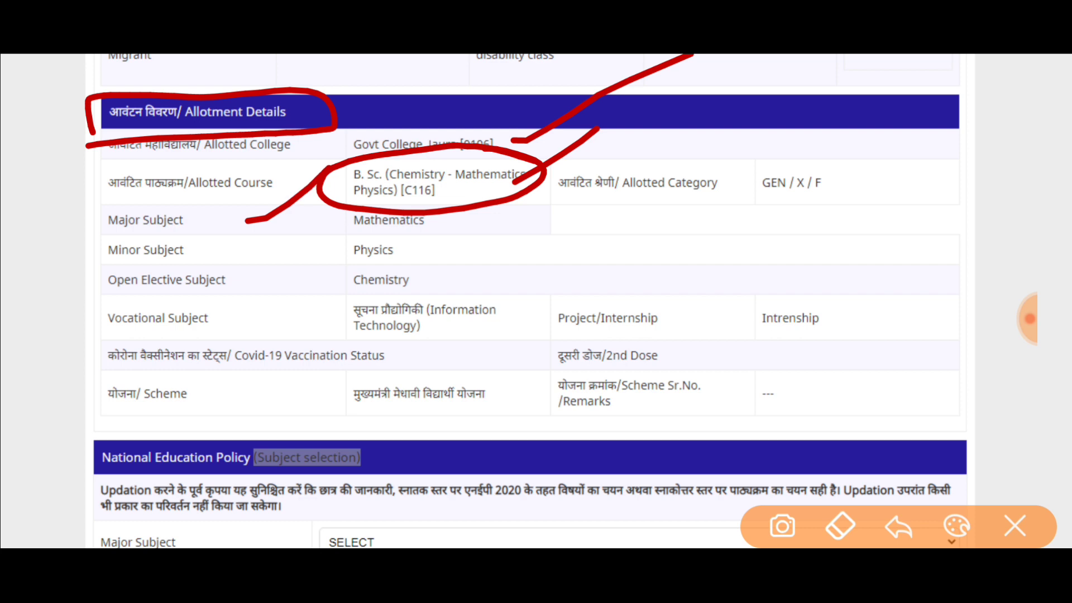
left_click_drag(274, 249, 315, 214)
left_click_drag(281, 266, 319, 256)
mouse_move(322, 310)
left_mouse_down()
mouse_move(327, 325)
mouse_move(394, 260)
left_mouse_up()
mouse_move(870, 302)
left_mouse_down()
mouse_move(706, 280)
mouse_move(674, 352)
mouse_move(799, 273)
left_mouse_up()
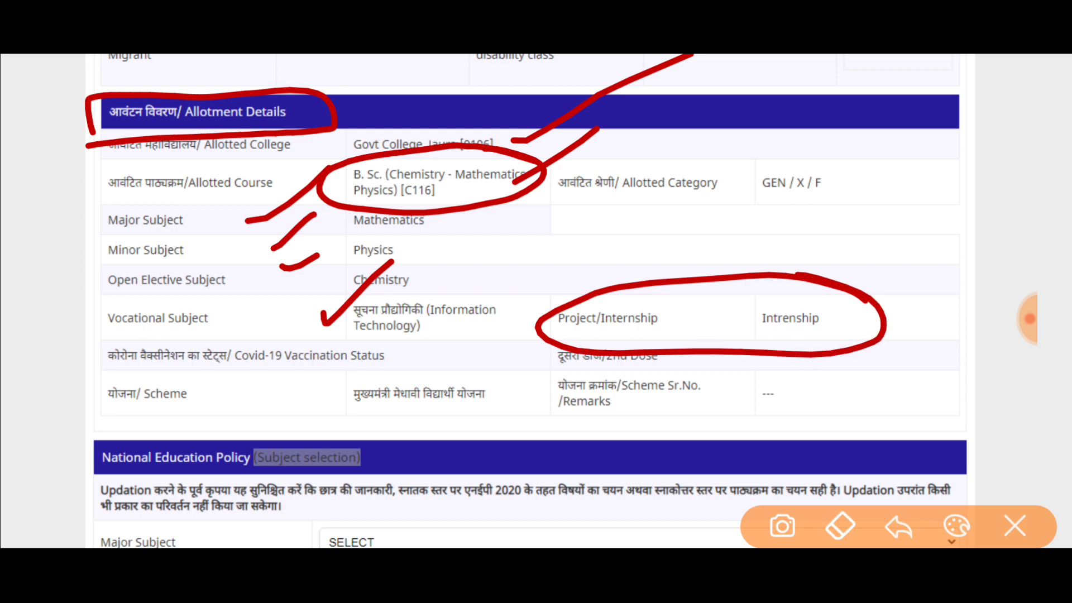
mouse_move(257, 375)
left_mouse_down()
mouse_move(81, 408)
mouse_move(154, 391)
left_mouse_up()
left_click(1015, 526)
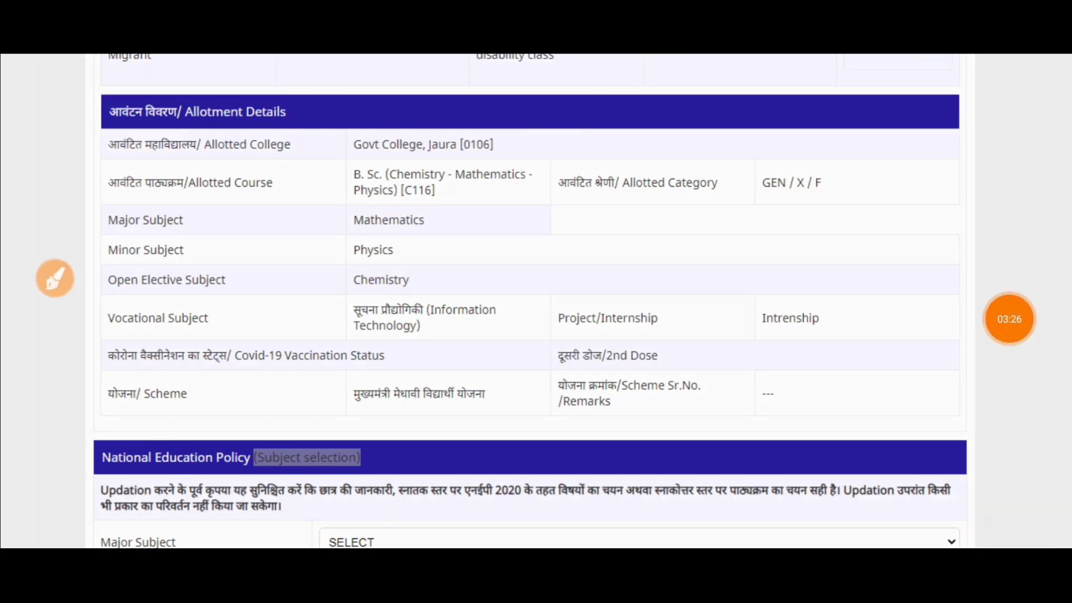
Mark the allotted college and allotted course rows of the allotment details with red brush strokes
scroll(535, 302, "up", 1)
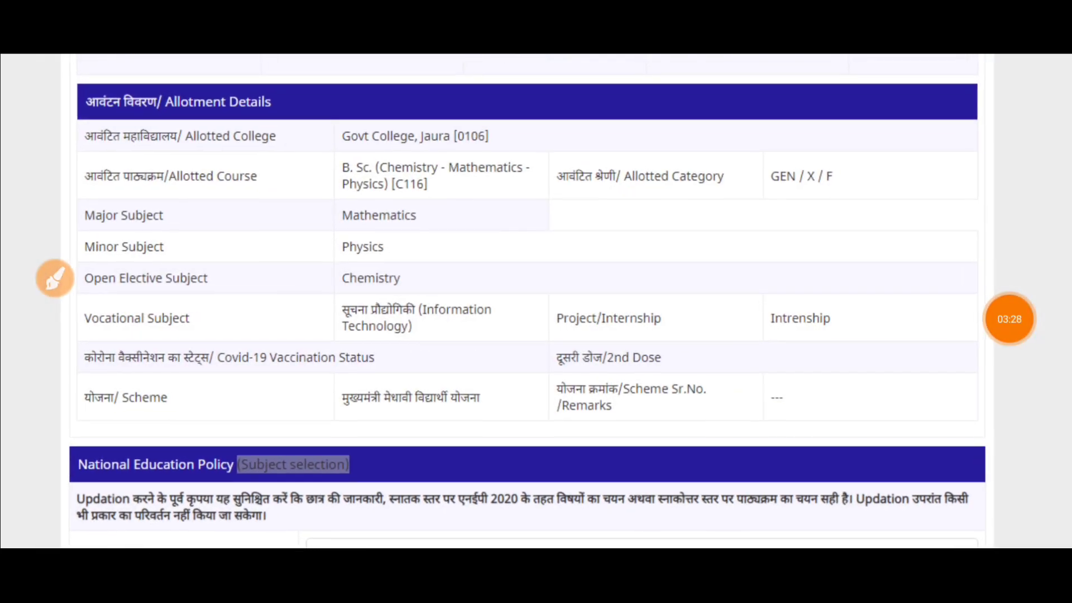
left_click(55, 278)
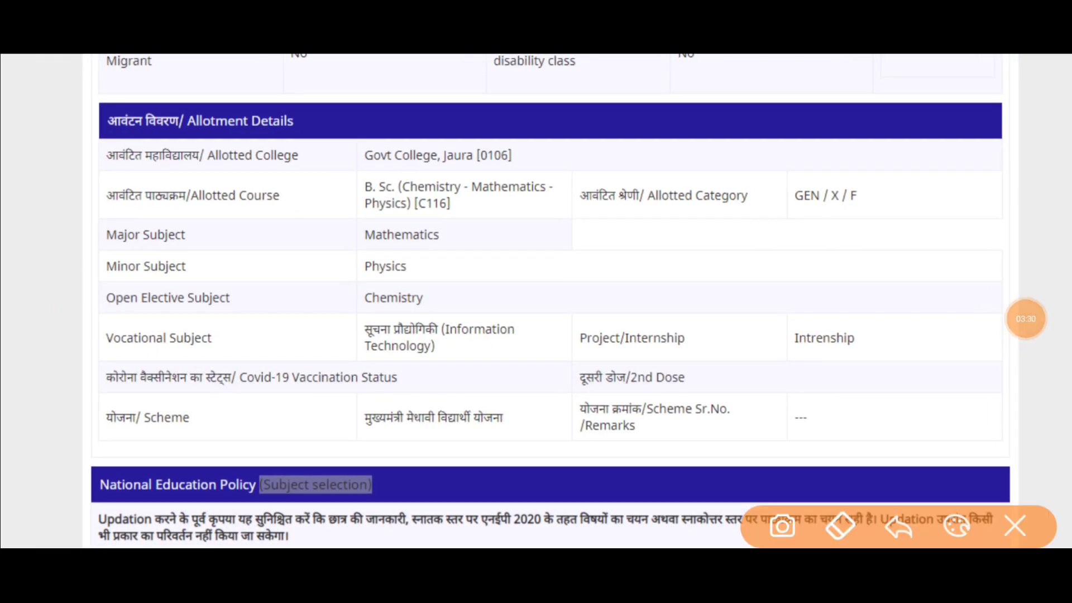
left_click_drag(531, 140, 653, 102)
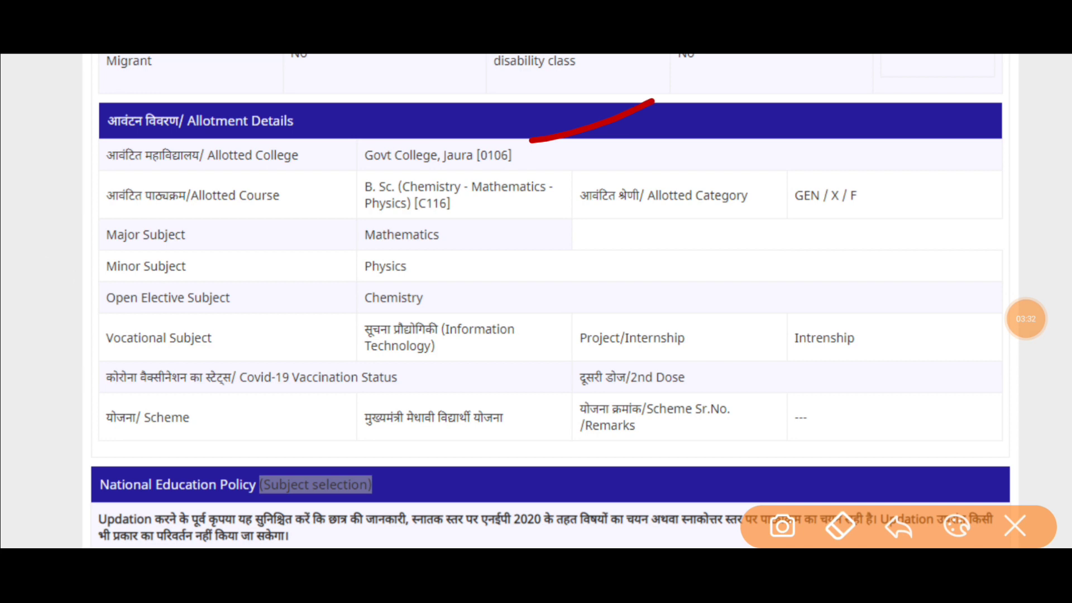
left_click(534, 166)
left_click_drag(341, 168, 380, 155)
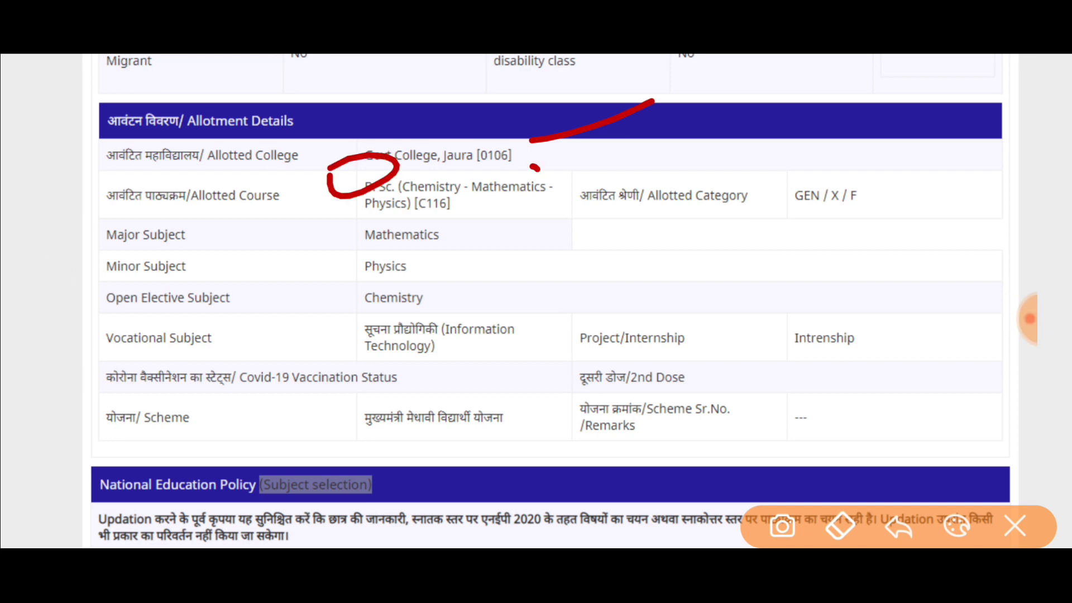
left_click_drag(307, 177, 391, 135)
Handwrite BSC with an arrow to BA over the allotment table and double-underline BA
left_click_drag(581, 203, 580, 255)
left_click_drag(586, 204, 592, 257)
left_click_drag(659, 204, 624, 252)
left_click_drag(720, 211, 721, 237)
mouse_move(730, 229)
left_mouse_down()
mouse_move(809, 211)
mouse_move(800, 240)
left_mouse_up()
mouse_move(859, 188)
left_mouse_down()
mouse_move(850, 243)
mouse_move(940, 193)
left_mouse_up()
left_click_drag(919, 208, 939, 204)
left_click_drag(755, 278, 1005, 242)
left_click_drag(785, 287, 1014, 251)
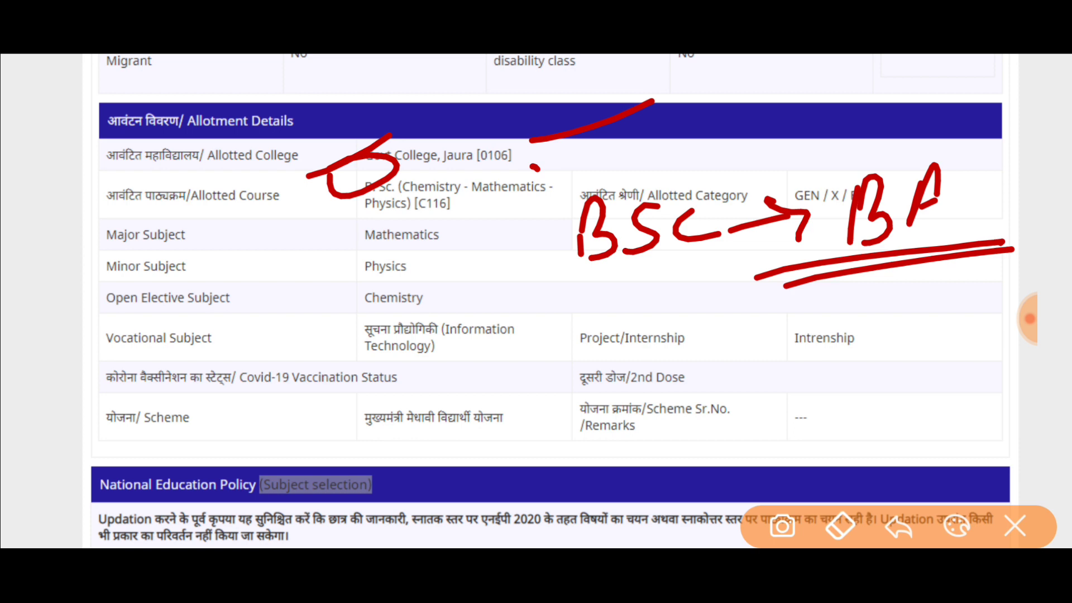
Handwrite College below the BSC to BA note, frame it, and add a tick mark beside it
mouse_move(659, 320)
left_mouse_down()
mouse_move(642, 366)
mouse_move(695, 329)
mouse_move(742, 315)
mouse_move(807, 379)
mouse_move(784, 379)
left_mouse_up()
left_click_drag(832, 342, 894, 360)
left_click_drag(544, 323, 609, 318)
mouse_move(581, 321)
left_mouse_down()
mouse_move(601, 405)
mouse_move(896, 349)
mouse_move(528, 439)
left_mouse_up()
left_click(947, 355)
mouse_move(949, 314)
left_mouse_down()
mouse_move(938, 333)
mouse_move(1047, 287)
left_mouse_up()
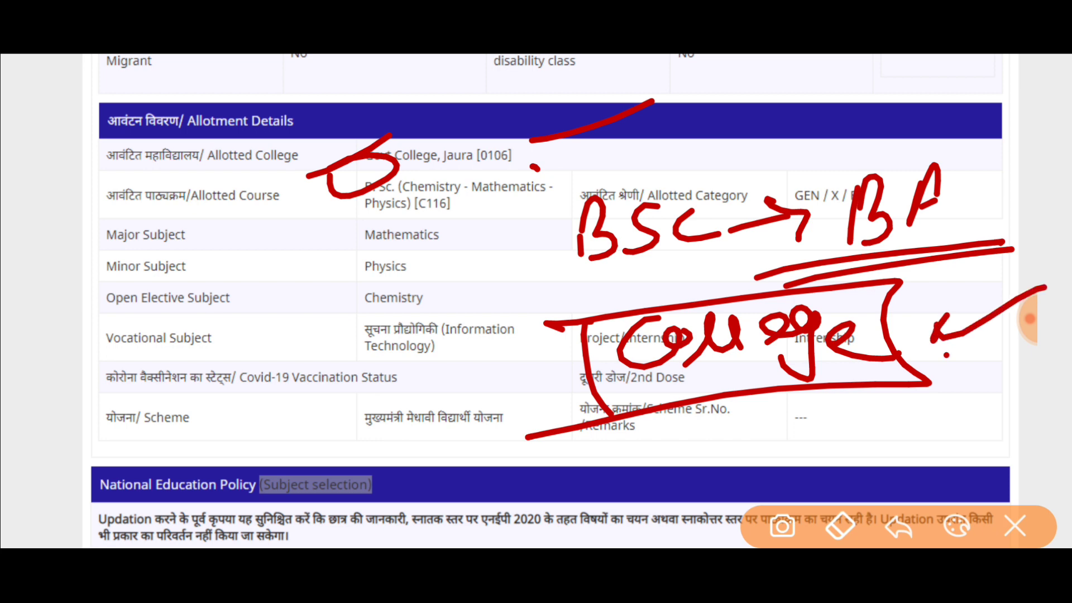
Handwrite 20 NOV with a double underline and 30 NOV below it over the subject rows
left_click_drag(339, 271, 391, 305)
left_click_drag(398, 267, 399, 268)
mouse_move(428, 286)
left_mouse_down()
mouse_move(435, 245)
mouse_move(461, 248)
left_mouse_up()
left_click_drag(466, 230, 522, 201)
left_click_drag(396, 321, 337, 363)
left_click_drag(550, 244, 397, 321)
mouse_move(561, 253)
left_mouse_down()
mouse_move(352, 368)
mouse_move(397, 410)
left_mouse_up()
left_click_drag(418, 358, 441, 385)
mouse_move(461, 341)
left_mouse_down()
mouse_move(472, 383)
mouse_move(523, 308)
mouse_move(579, 269)
left_mouse_up()
Handwrite 10 DEC beside the other dates, frame it, and clear all annotations from the allotment details
left_click_drag(182, 254, 190, 293)
left_click_drag(201, 251, 204, 254)
left_click_drag(252, 229, 254, 267)
left_click_drag(241, 212, 304, 252)
left_click_drag(263, 254, 335, 223)
mouse_move(382, 178)
left_mouse_down()
mouse_move(419, 211)
mouse_move(148, 335)
left_mouse_up()
mouse_move(442, 184)
left_mouse_down()
mouse_move(104, 240)
mouse_move(161, 335)
left_mouse_up()
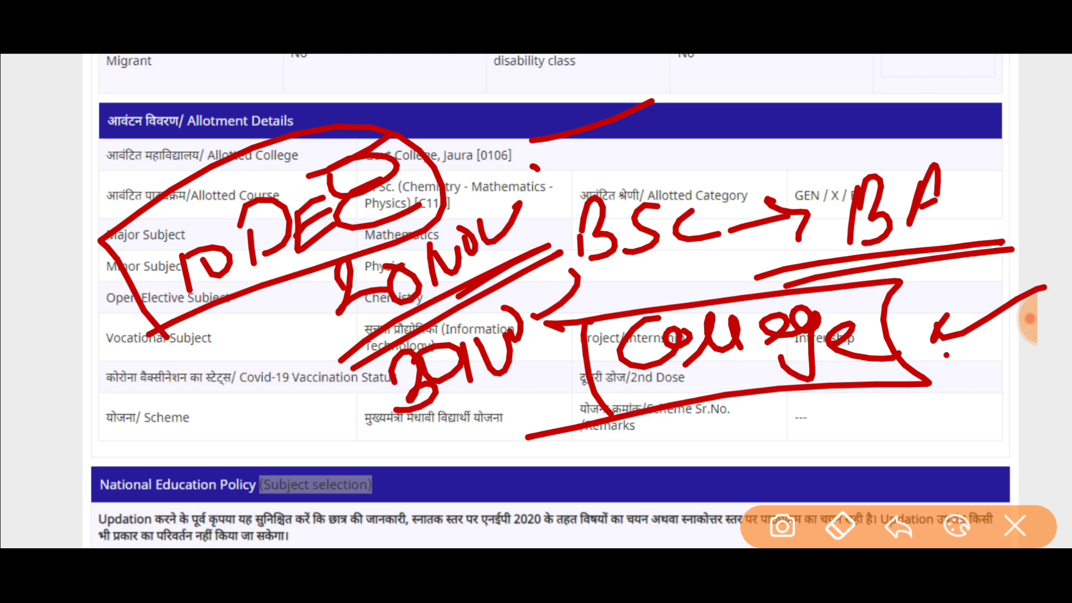
left_click(1016, 527)
left_click(1029, 319)
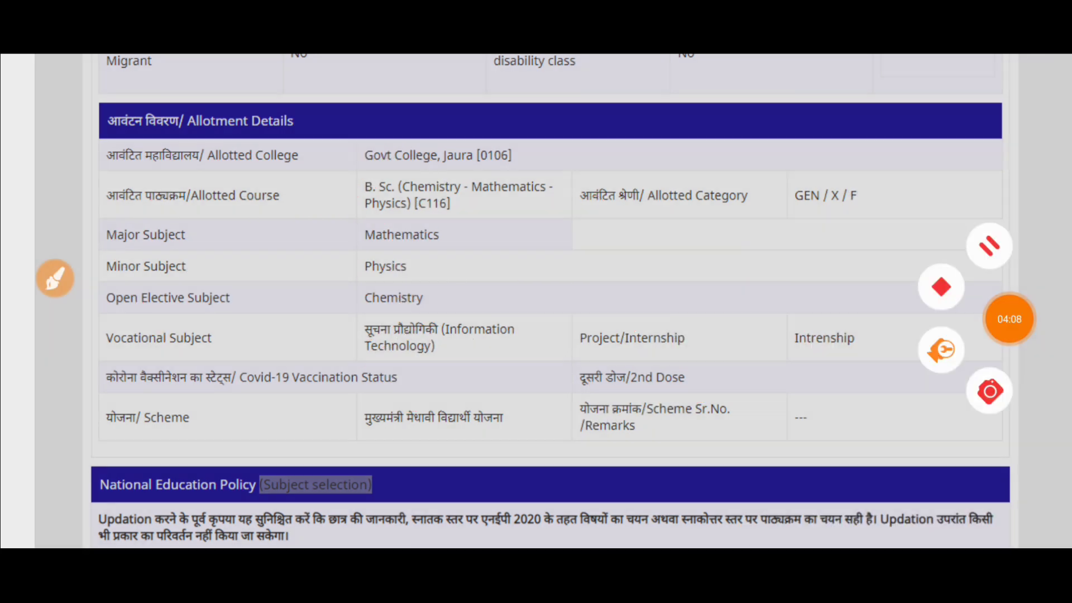
Draw red lines beside Major Subject, Minor Subject and Open Elective Subject in the allotment details
left_click(55, 278)
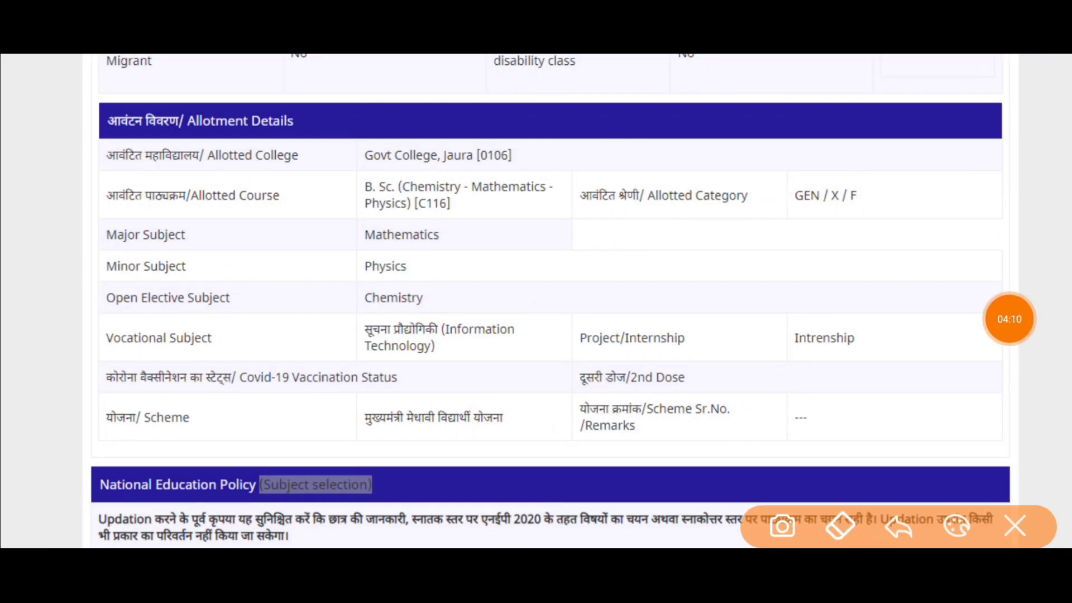
left_click_drag(218, 235, 343, 220)
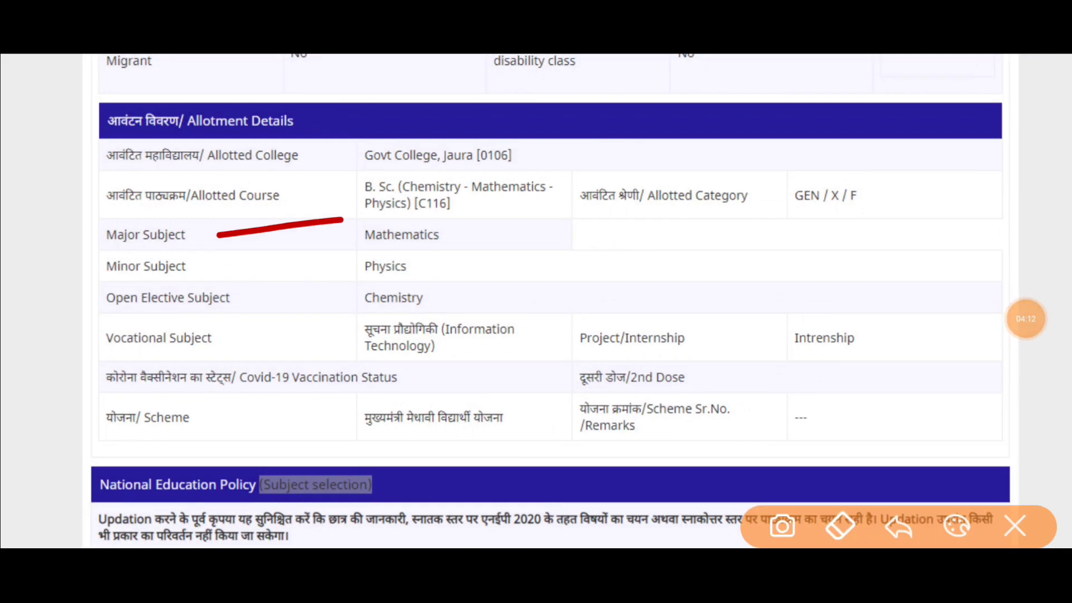
left_click_drag(238, 276, 364, 256)
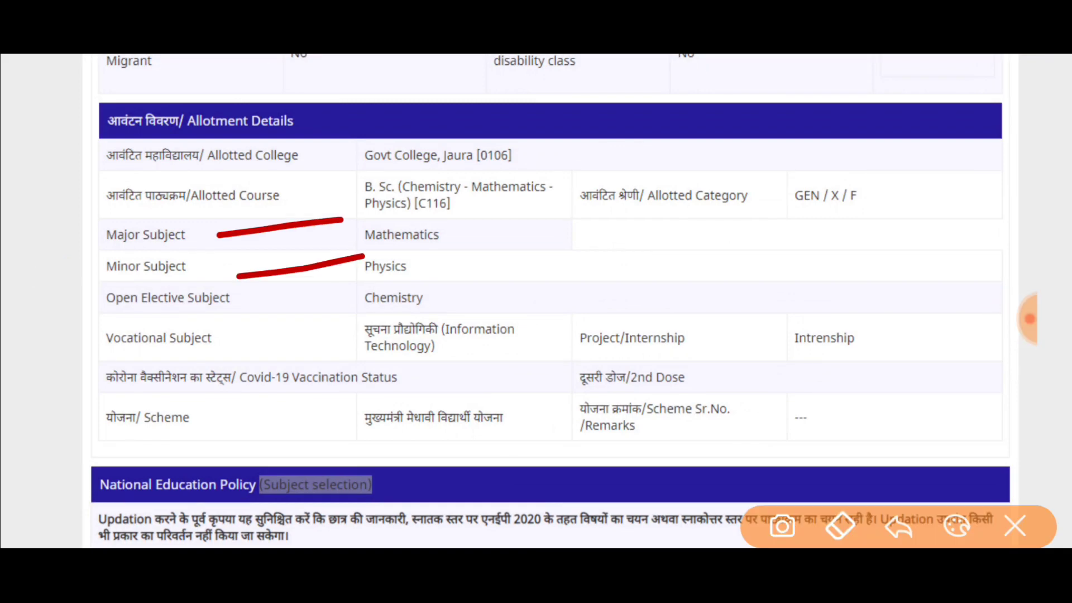
left_click_drag(253, 306, 344, 292)
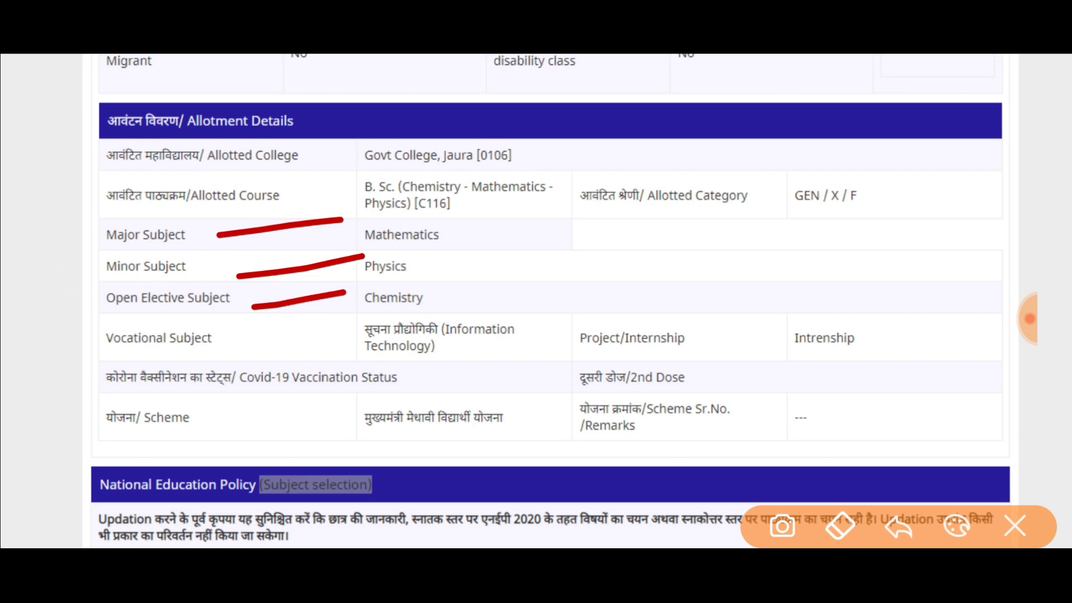
Circle Physics, draw arcs linking the three allotted subjects, ring all of them together, and clear the annotations
mouse_move(427, 257)
left_mouse_down()
mouse_move(447, 269)
mouse_move(391, 249)
mouse_move(442, 314)
left_mouse_up()
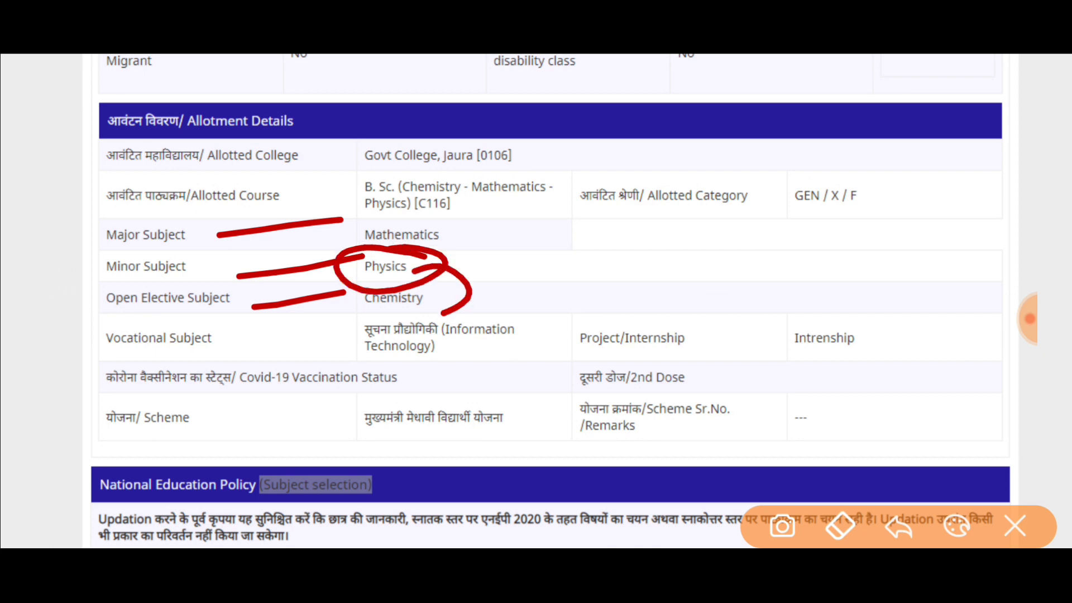
mouse_move(461, 296)
left_mouse_down()
mouse_move(537, 270)
mouse_move(462, 276)
left_mouse_up()
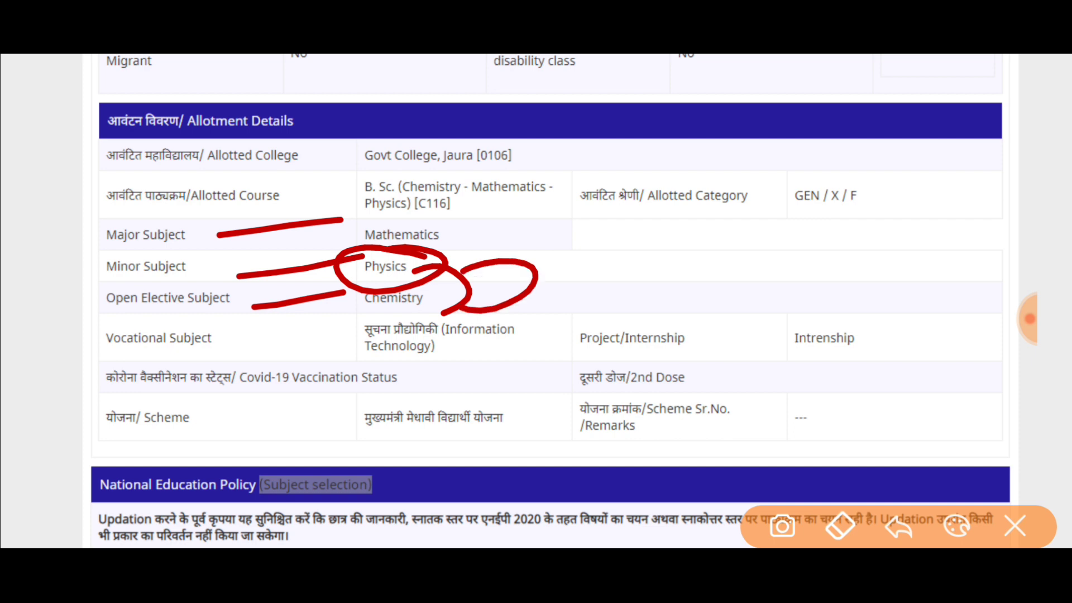
left_click_drag(223, 237, 311, 218)
mouse_move(444, 233)
left_mouse_down()
mouse_move(480, 226)
mouse_move(467, 272)
left_mouse_up()
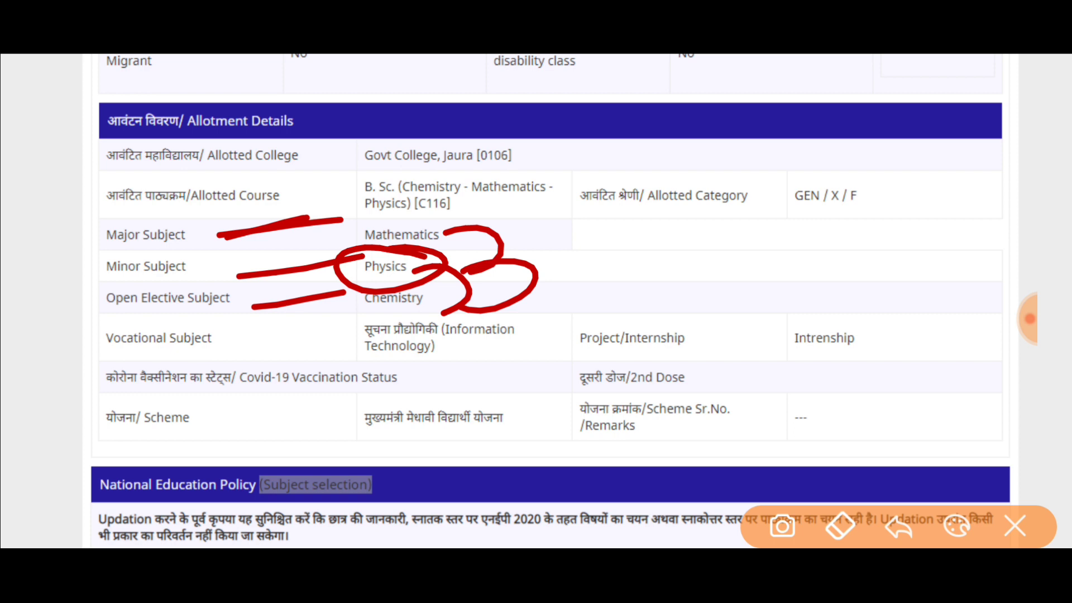
mouse_move(533, 219)
left_mouse_down()
mouse_move(437, 305)
mouse_move(333, 231)
left_mouse_up()
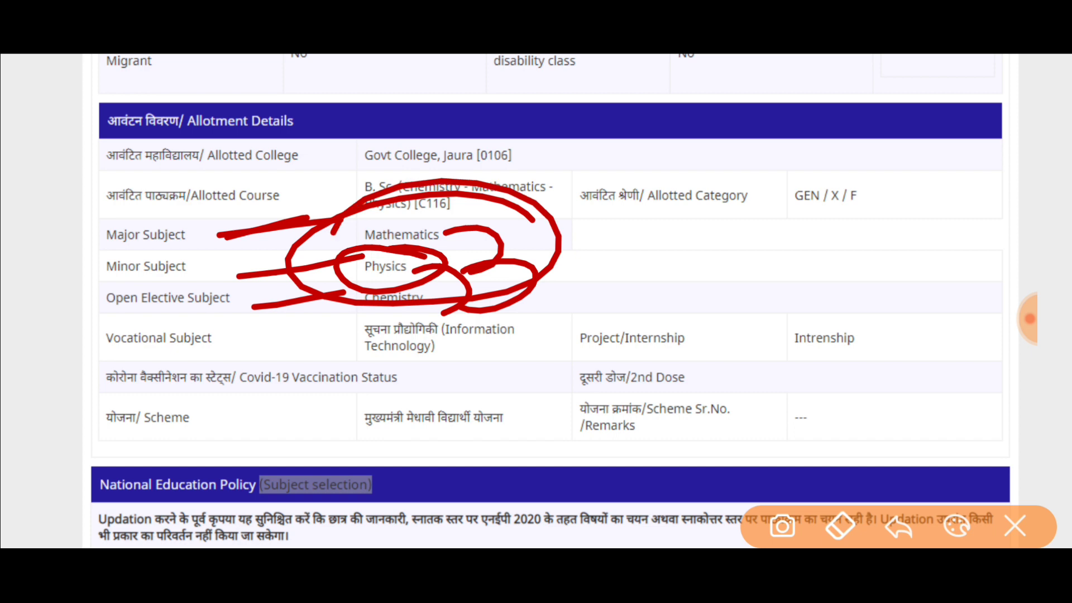
left_click(1015, 526)
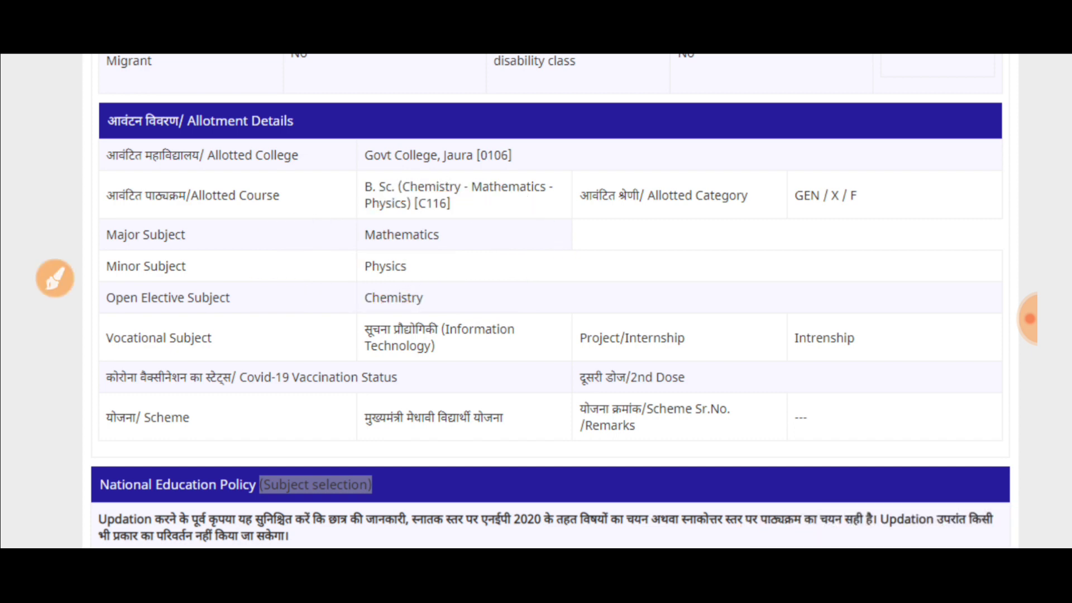
Mark the National Education Policy subject selection section with large brush strokes, and clear the marks
scroll(536, 302, "down", 5)
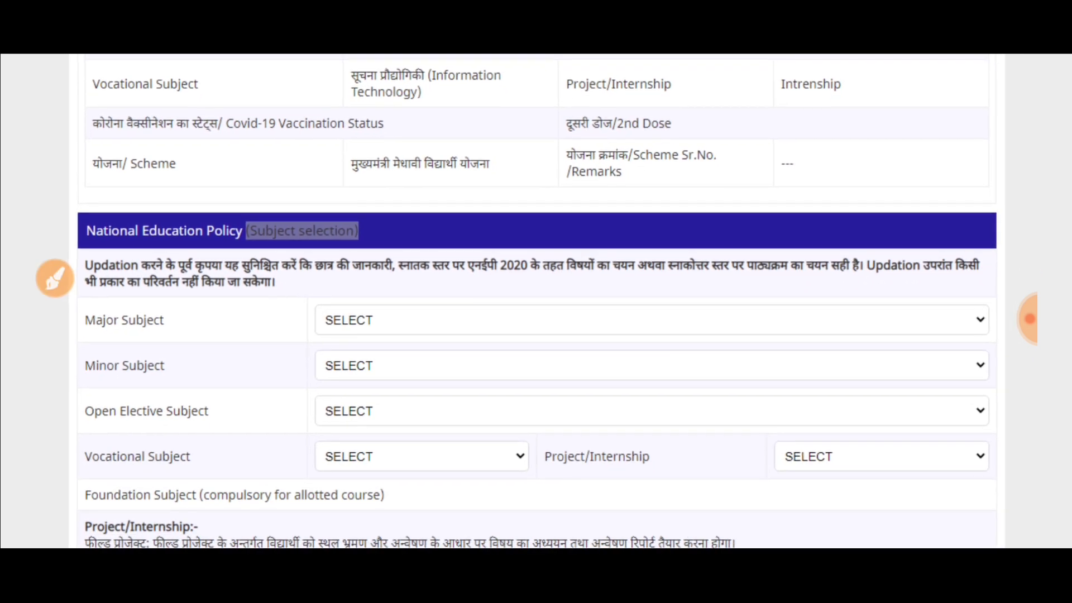
left_click(1027, 318)
scroll(536, 302, "down", 2)
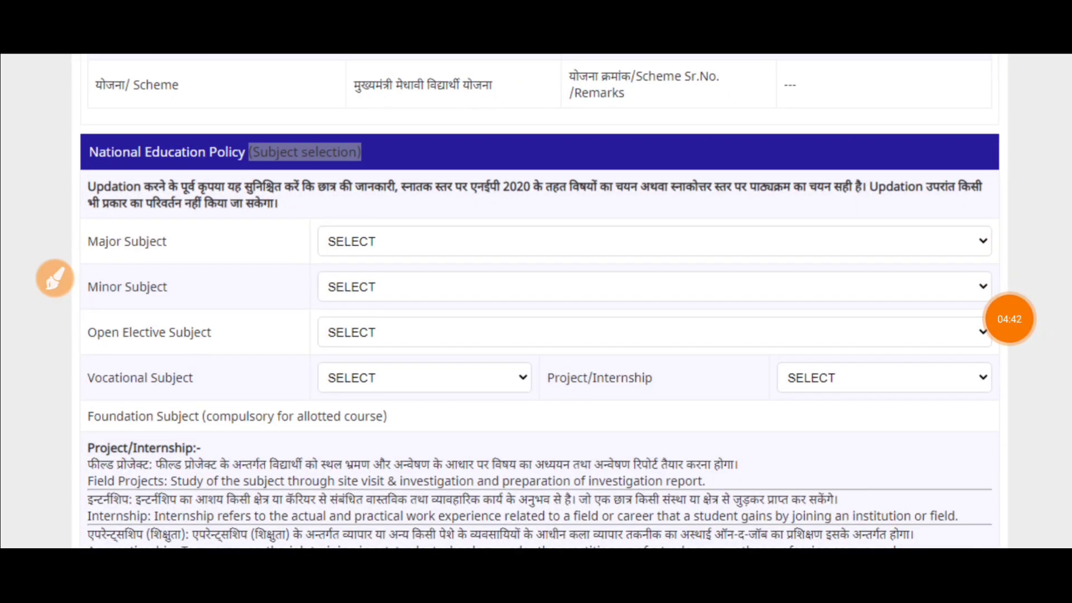
scroll(536, 301, "down", 1)
left_click(55, 277)
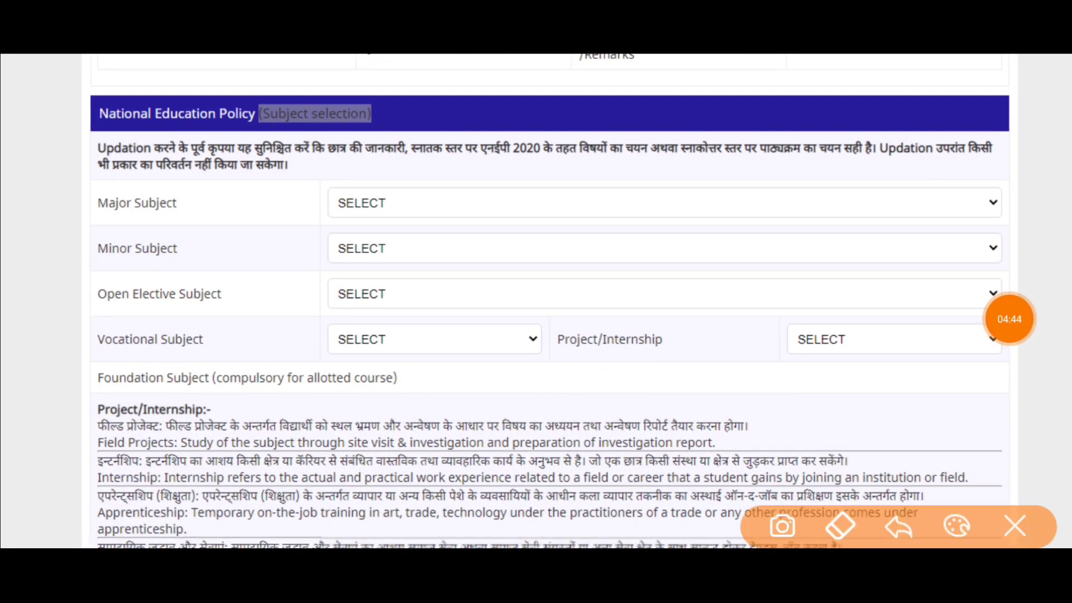
mouse_move(121, 143)
left_mouse_down()
mouse_move(106, 497)
mouse_move(119, 505)
left_mouse_up()
mouse_move(851, 174)
left_mouse_down()
mouse_move(1002, 394)
mouse_move(763, 428)
left_mouse_up()
left_click(1015, 526)
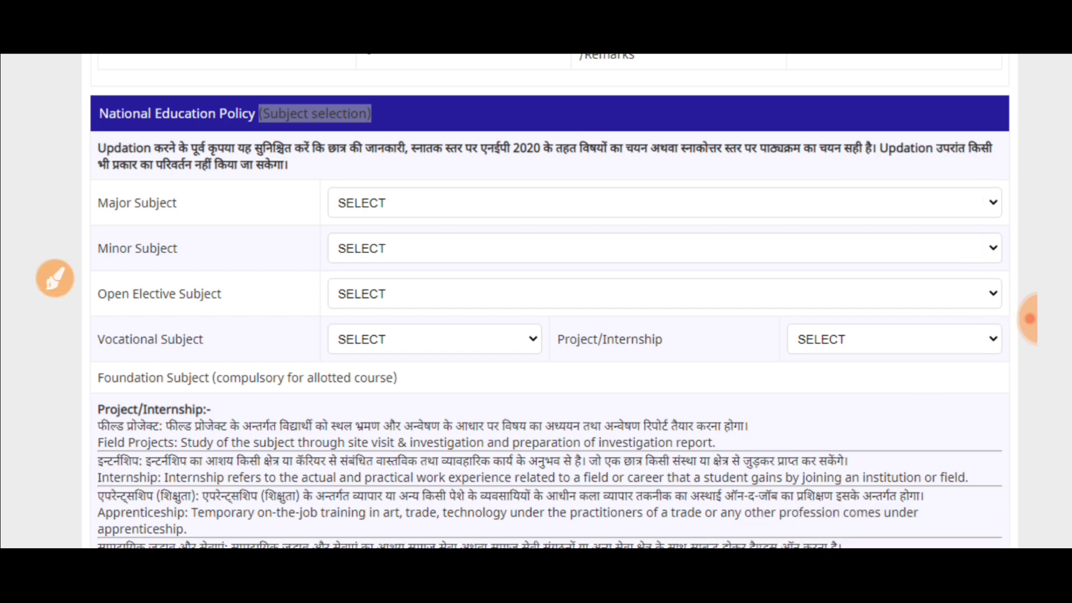
Circle the bold instruction note under the National Education Policy heading in red, and clear the mark
left_click(1027, 318)
left_click(1010, 319)
left_click(55, 277)
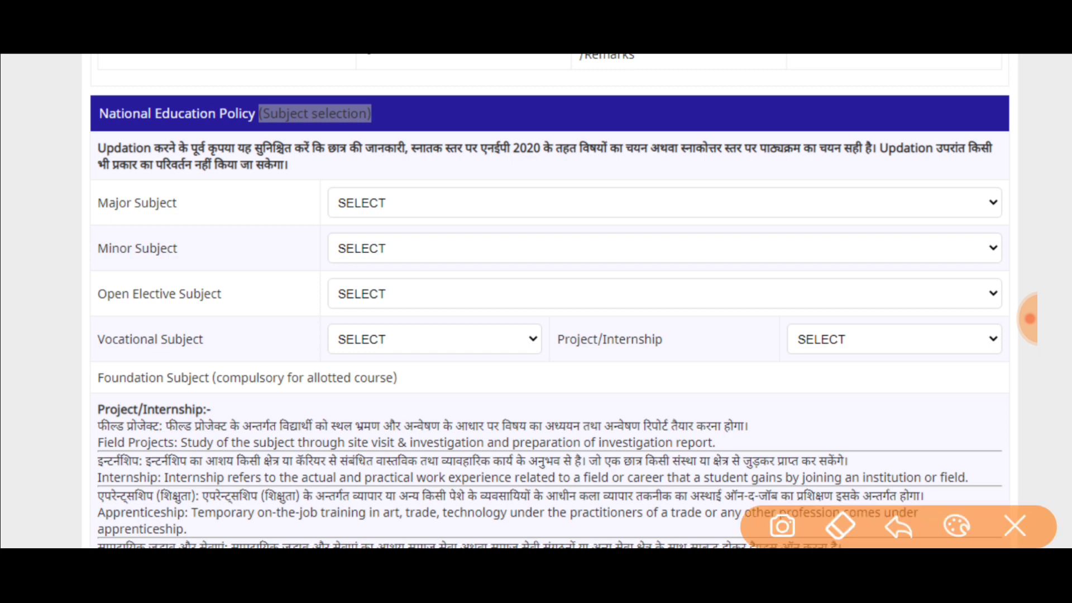
mouse_move(99, 117)
left_mouse_down()
mouse_move(56, 173)
mouse_move(494, 193)
mouse_move(1027, 167)
mouse_move(606, 102)
mouse_move(62, 134)
left_mouse_up()
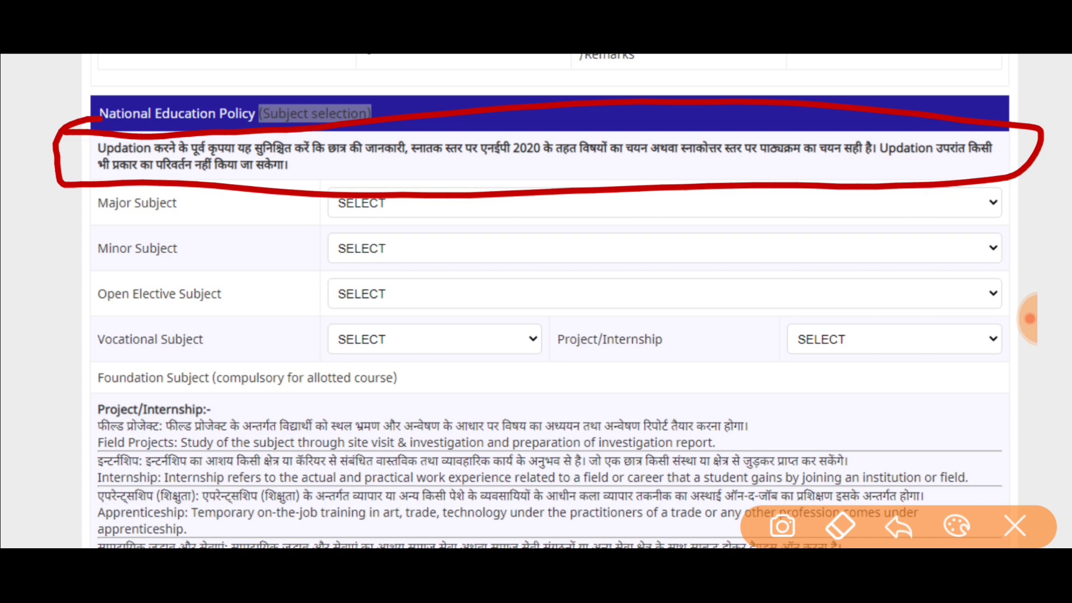
left_click(1015, 527)
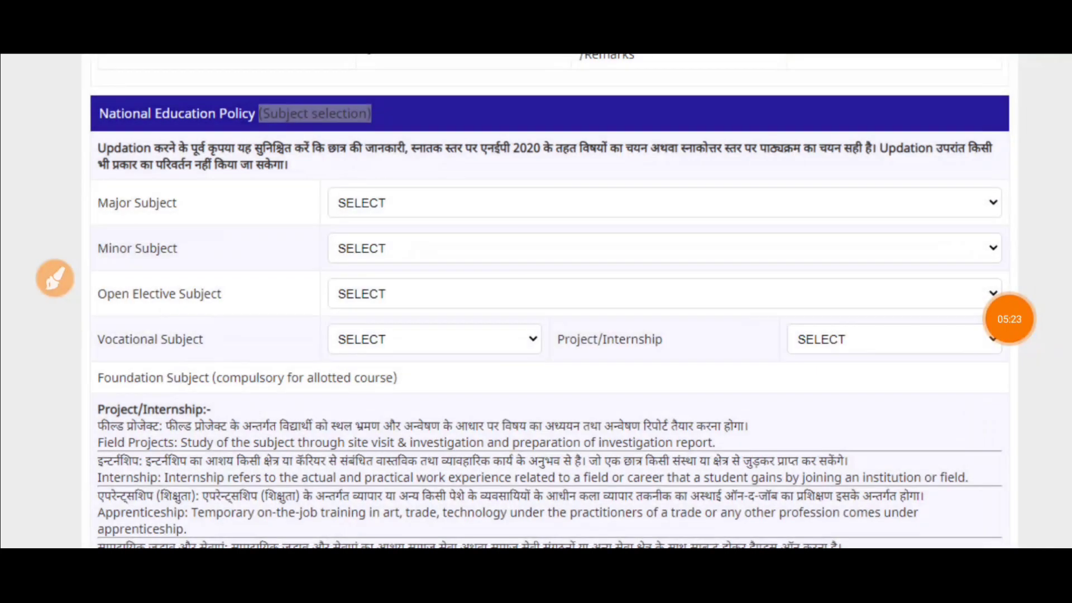
Underline key phrases of the bold instruction note under National Education Policy in red and circle the last words of its first line
left_click(55, 277)
left_click_drag(174, 127, 289, 70)
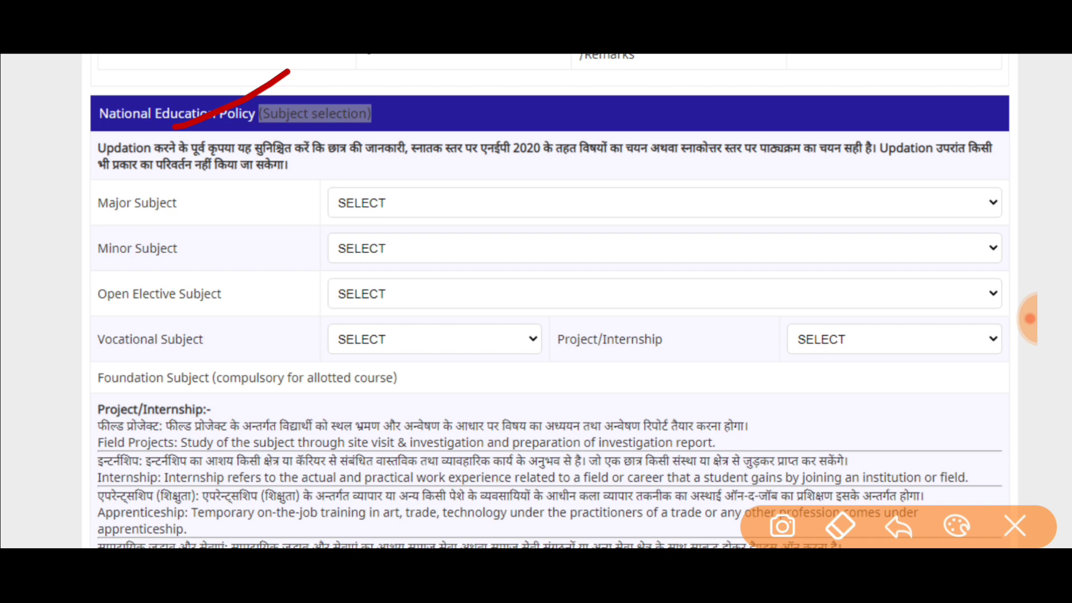
left_click_drag(307, 176, 392, 165)
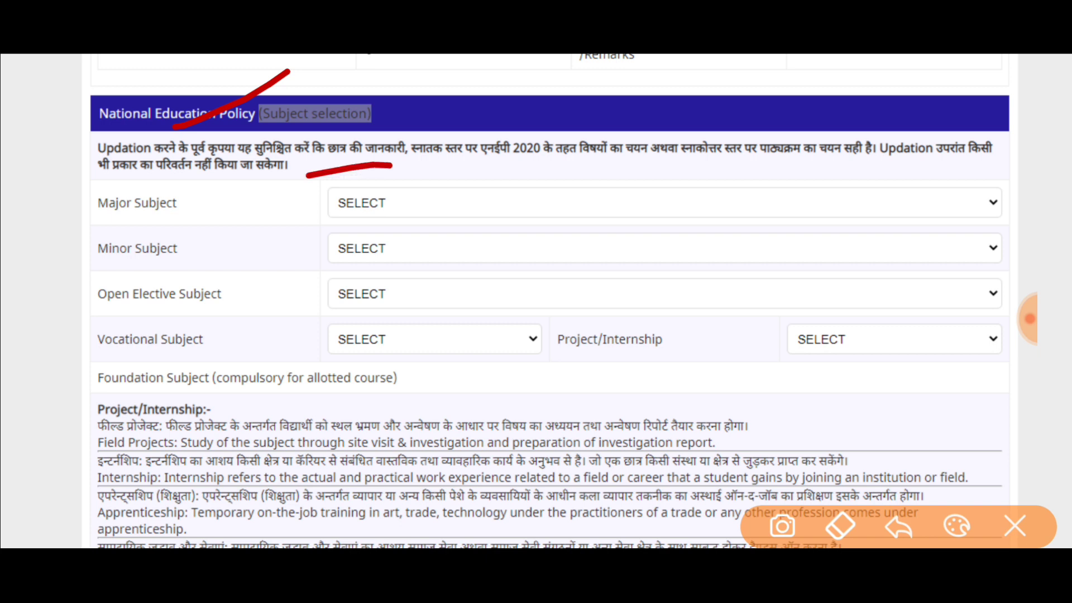
left_click_drag(395, 185, 548, 170)
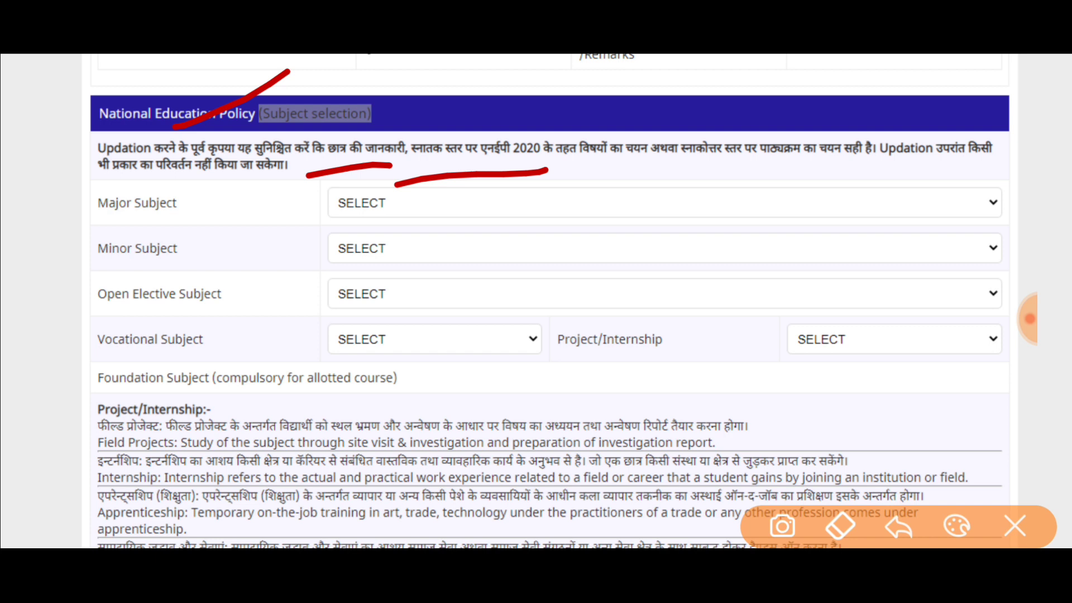
left_click_drag(854, 182, 1016, 176)
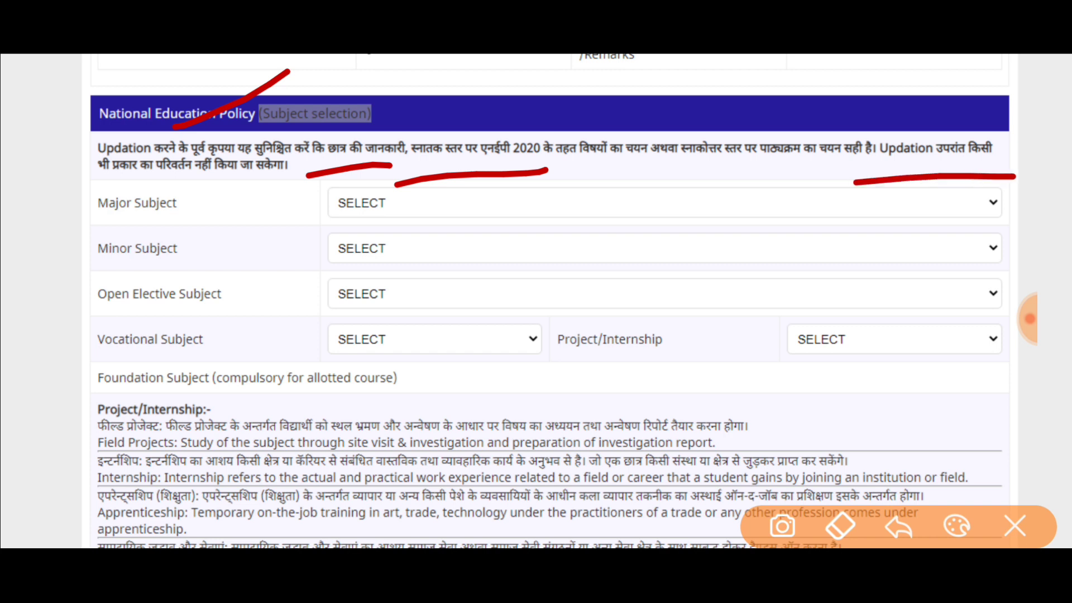
mouse_move(989, 133)
left_mouse_down()
mouse_move(944, 184)
mouse_move(966, 120)
left_mouse_up()
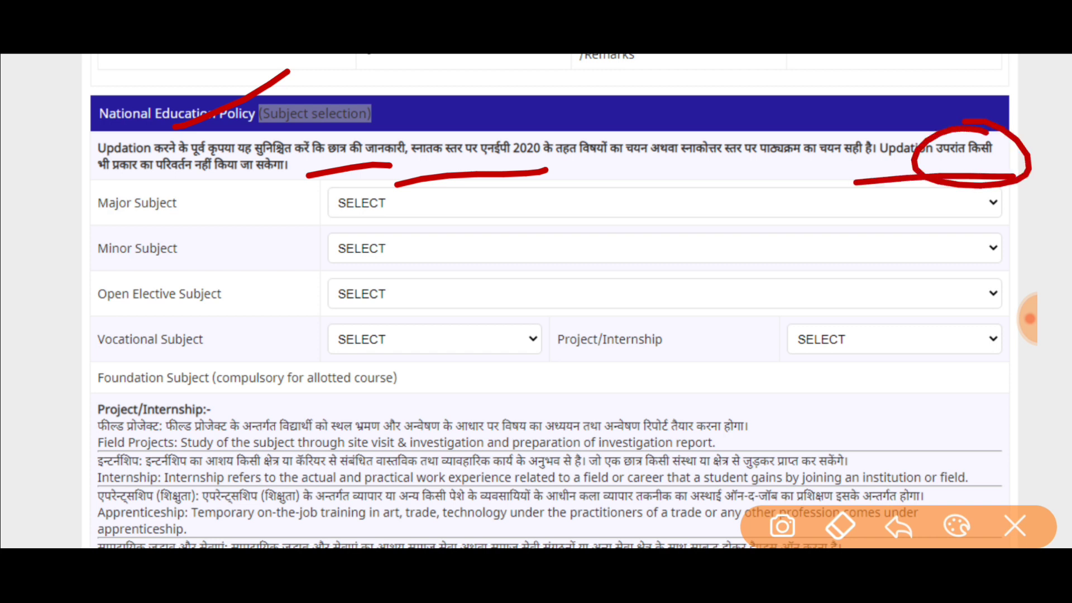
left_click_drag(99, 200, 329, 180)
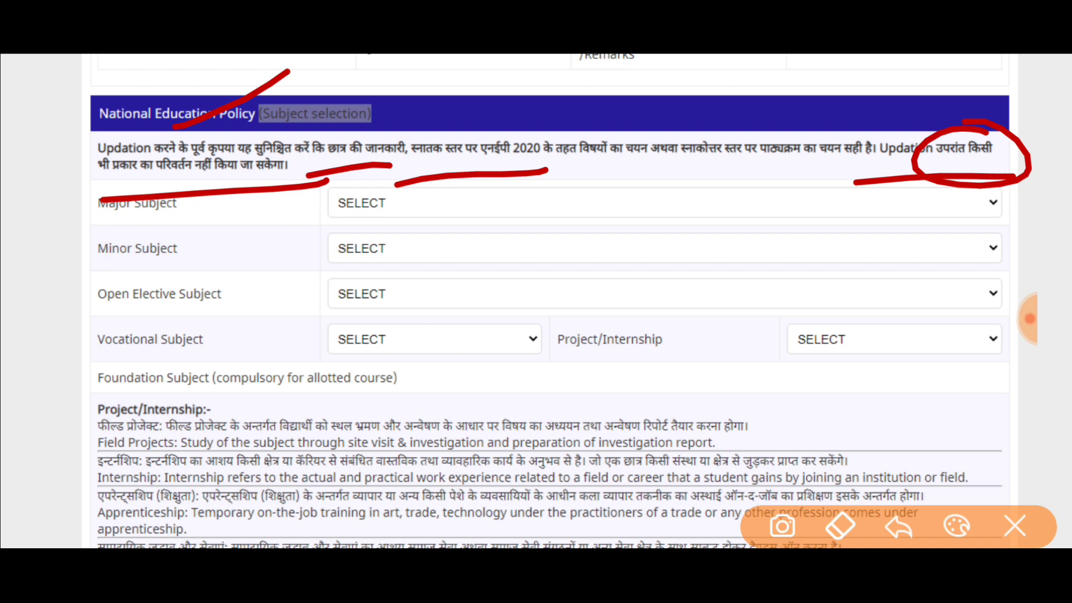
Write "30 Oct" in red across the subject selection fields and draw a frame around it
mouse_move(526, 245)
left_mouse_down()
mouse_move(552, 275)
mouse_move(528, 304)
left_mouse_up()
left_click_drag(580, 241, 580, 243)
left_click_drag(657, 228, 654, 230)
left_click_drag(737, 225, 736, 247)
mouse_move(747, 194)
left_mouse_down()
mouse_move(758, 243)
mouse_move(804, 210)
left_mouse_up()
left_click_drag(451, 262, 472, 335)
mouse_move(413, 249)
left_mouse_down()
mouse_move(846, 151)
mouse_move(416, 355)
left_mouse_up()
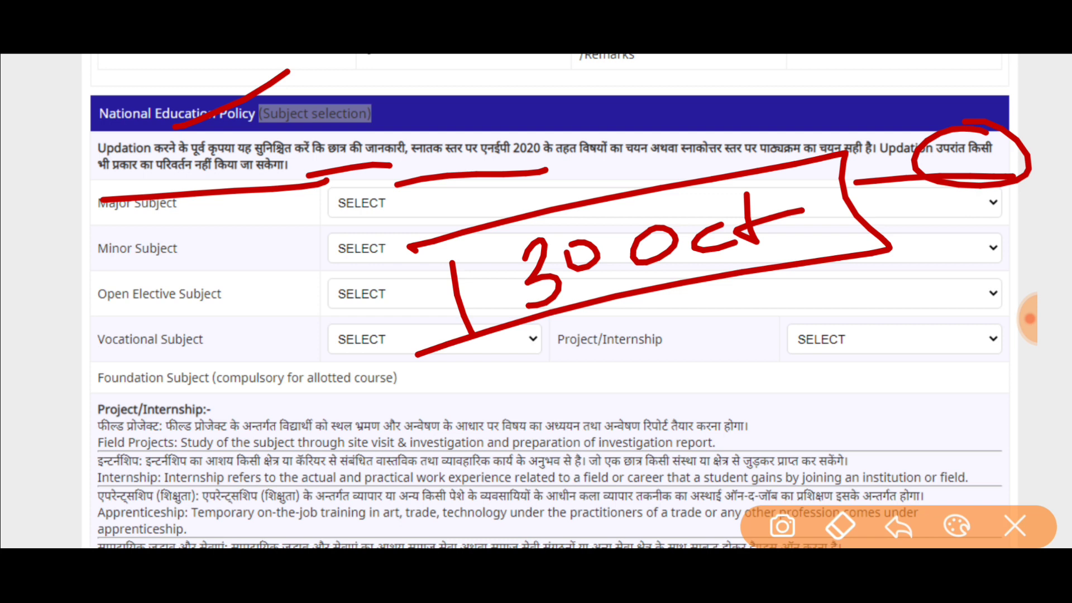
Write circled numbers 1 and 2 below the framed date, with two handwritten red lines beside them
left_click_drag(481, 390, 484, 412)
mouse_move(463, 382)
left_mouse_down()
mouse_move(442, 426)
mouse_move(463, 382)
left_mouse_up()
mouse_move(581, 360)
left_mouse_down()
mouse_move(592, 394)
mouse_move(614, 386)
left_mouse_up()
left_click_drag(575, 341, 581, 336)
mouse_move(724, 306)
left_mouse_down()
mouse_move(683, 347)
mouse_move(858, 299)
left_mouse_up()
left_click_drag(743, 372, 745, 395)
left_click_drag(776, 343, 986, 349)
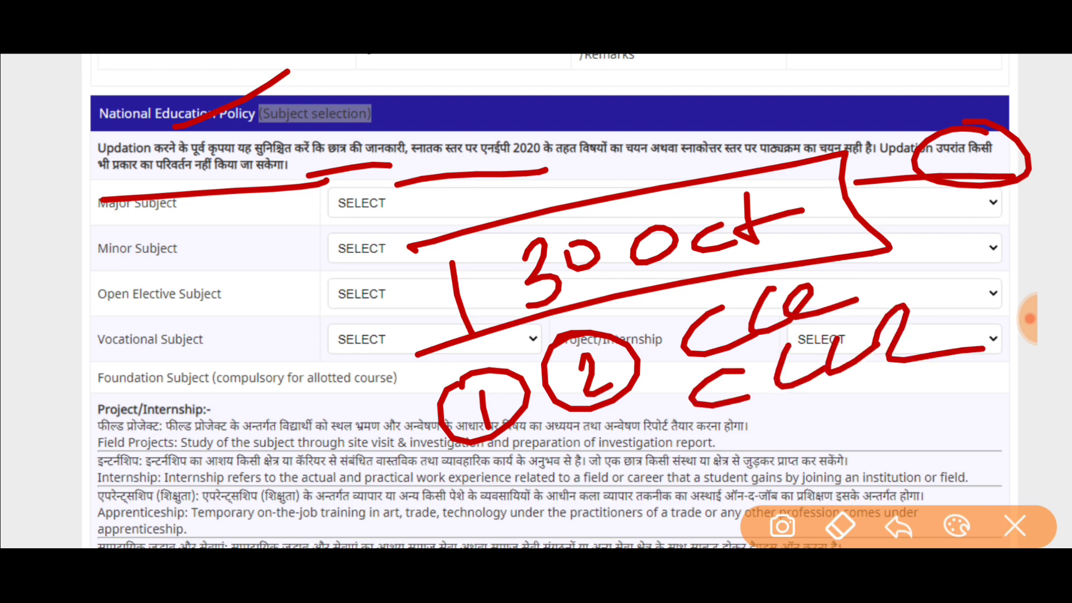
Add a third handwritten line and a circled 15, ring the handwritten notes together, and clear all annotations
left_click_drag(740, 444, 743, 489)
left_click_drag(799, 418, 785, 469)
left_click_drag(785, 469, 852, 435)
left_click_drag(916, 391, 860, 464)
left_click_drag(321, 391, 273, 441)
left_click_drag(274, 441, 262, 464)
left_click_drag(241, 394, 219, 424)
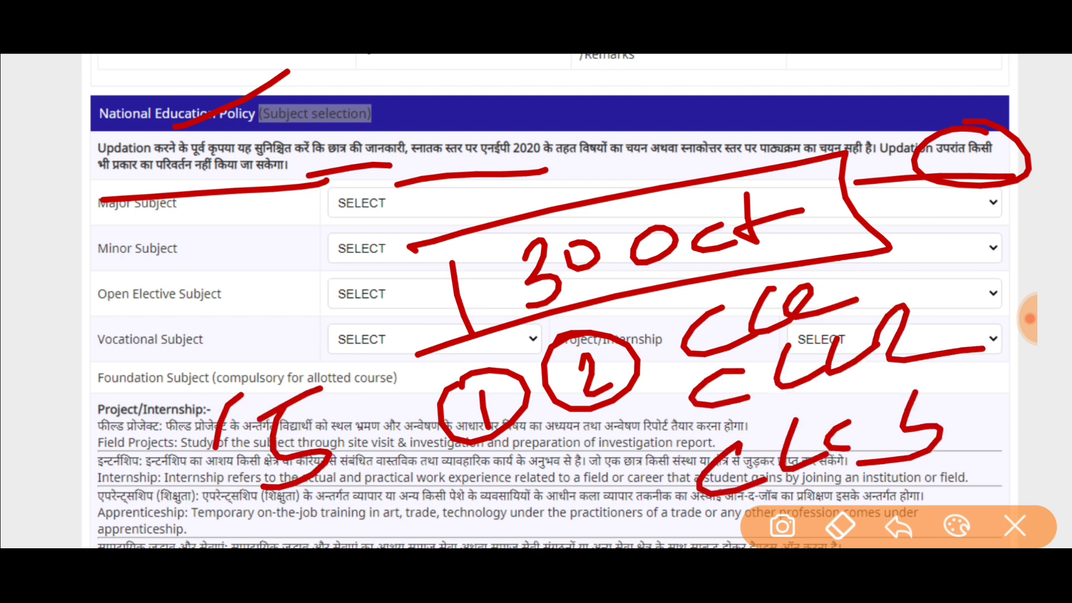
left_click_drag(263, 374, 235, 393)
mouse_move(927, 293)
left_mouse_down()
mouse_move(894, 263)
mouse_move(721, 279)
mouse_move(626, 335)
left_mouse_up()
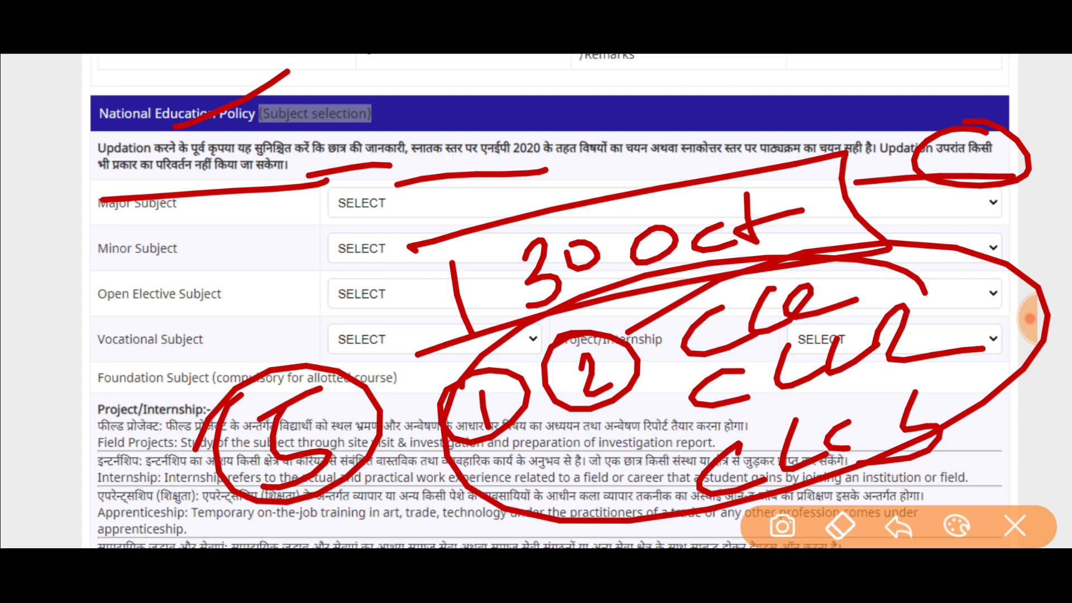
left_click(1015, 526)
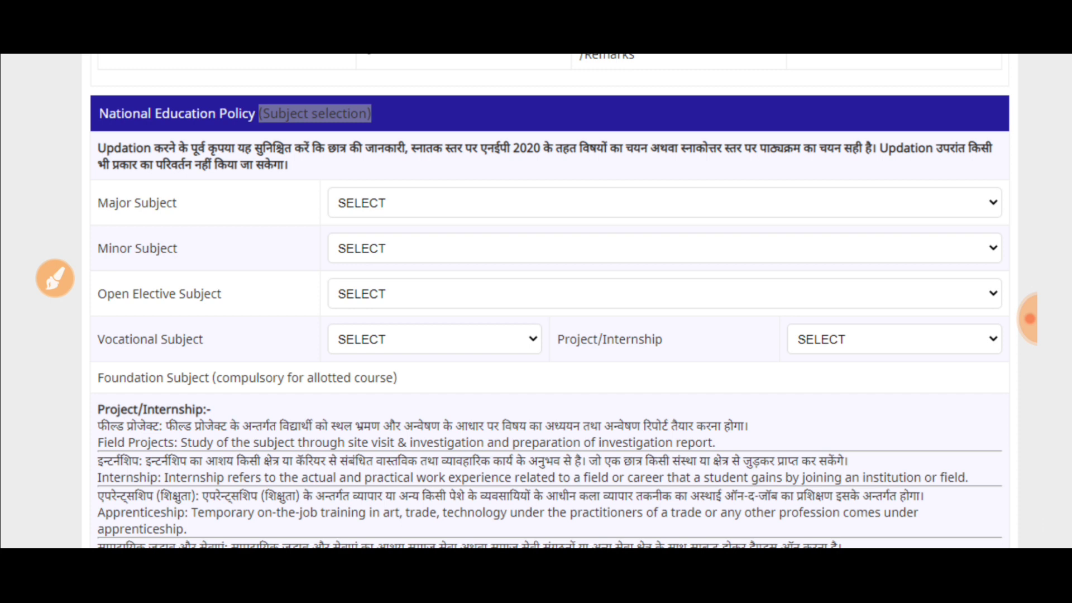
Draw red tick marks beside Major Subject, Minor Subject, Open Elective Subject, Vocational Subject and Project/Internship
left_click(1028, 318)
left_click(1010, 319)
left_click(55, 278)
left_click_drag(188, 211, 304, 128)
left_click_drag(206, 226, 323, 159)
left_click_drag(246, 286, 370, 204)
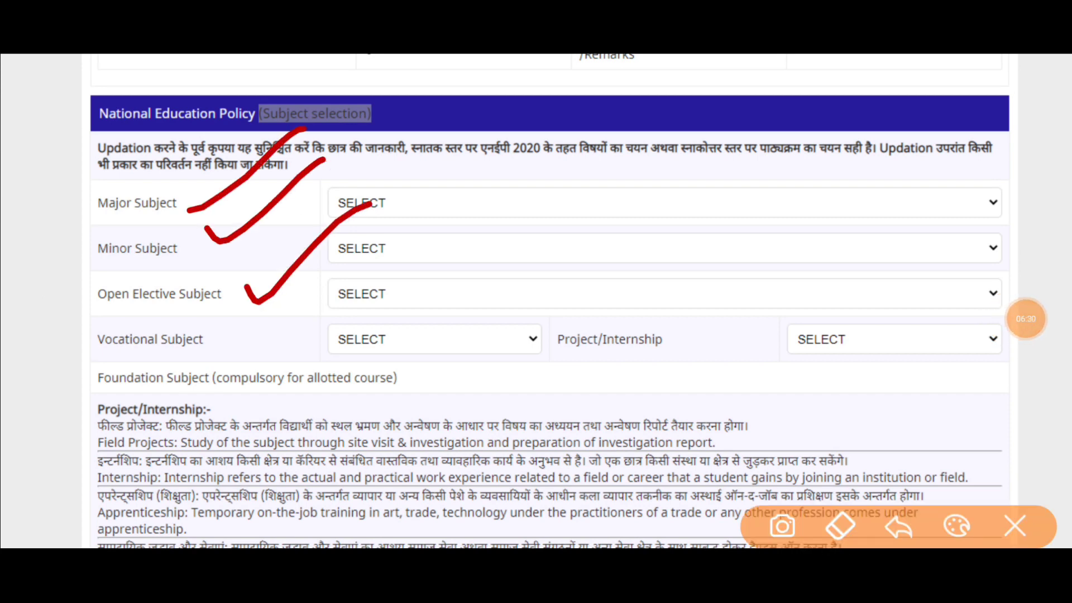
left_click_drag(231, 344, 360, 237)
left_click_drag(746, 341, 874, 248)
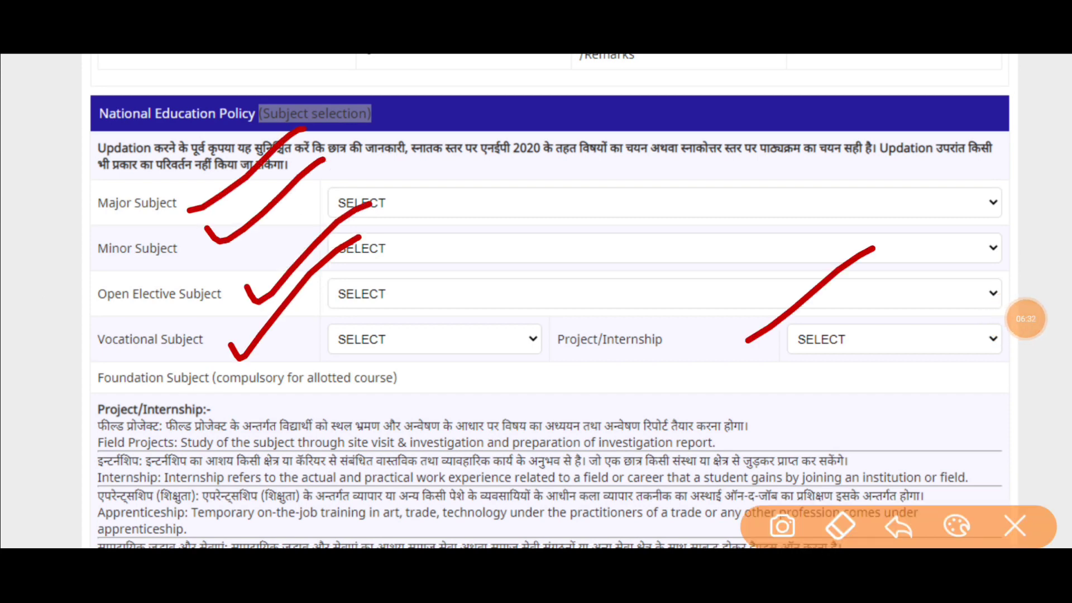
Circle the Update button below the Project/Internship descriptions in red, and clear the mark
scroll(536, 301, "down", 3)
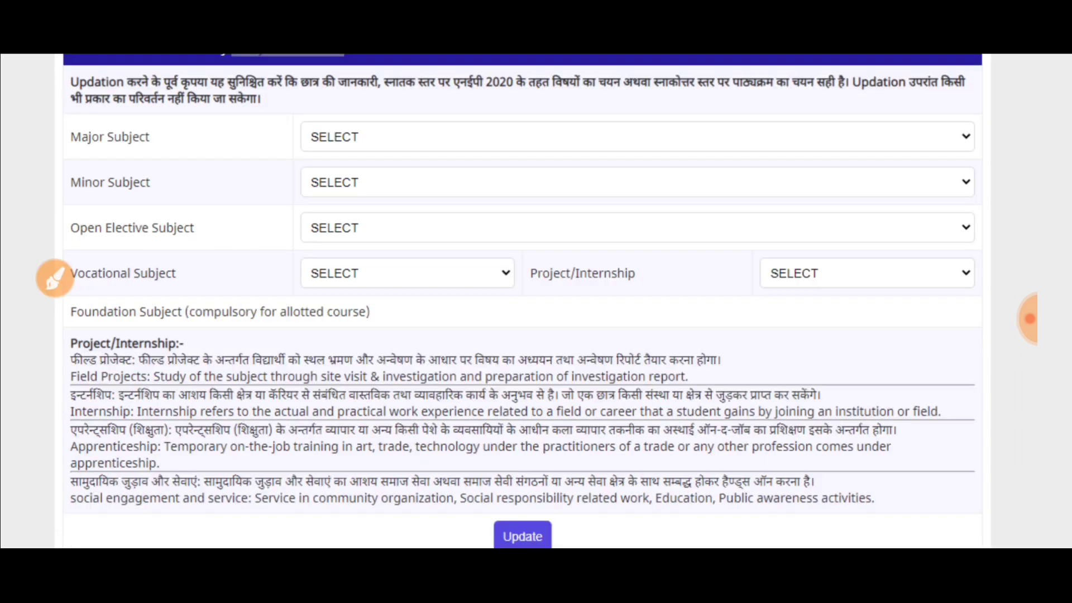
left_click(55, 278)
mouse_move(563, 447)
left_mouse_down()
mouse_move(462, 474)
mouse_move(478, 447)
left_mouse_up()
left_click(1014, 526)
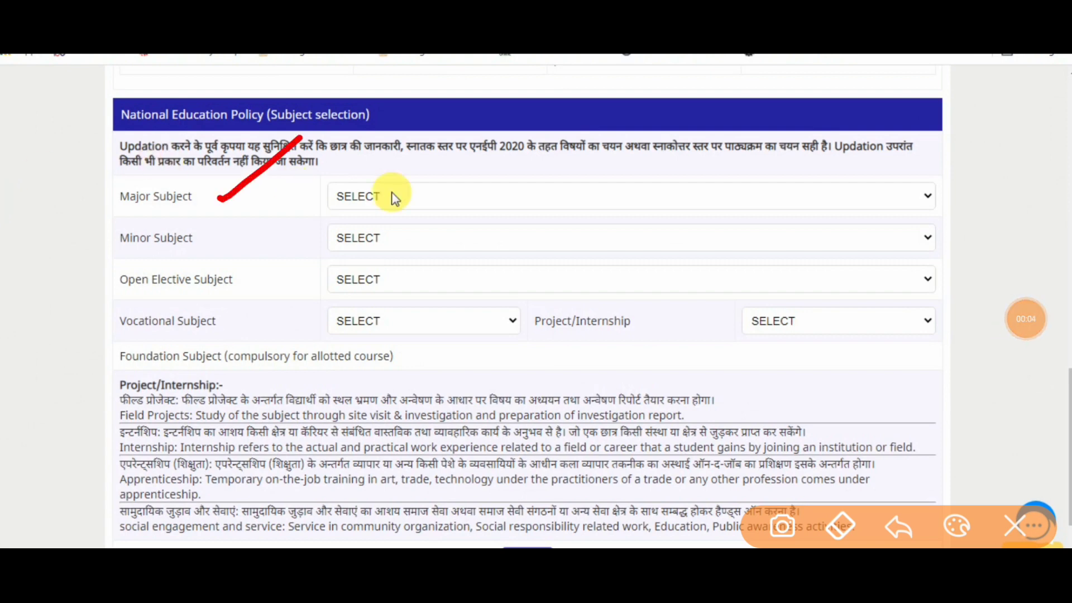
Set the Major Subject to Mathematics and the Minor Subject to Chemistry, marking the Minor Subject label and Mathematics in red while choosing
left_click(445, 205)
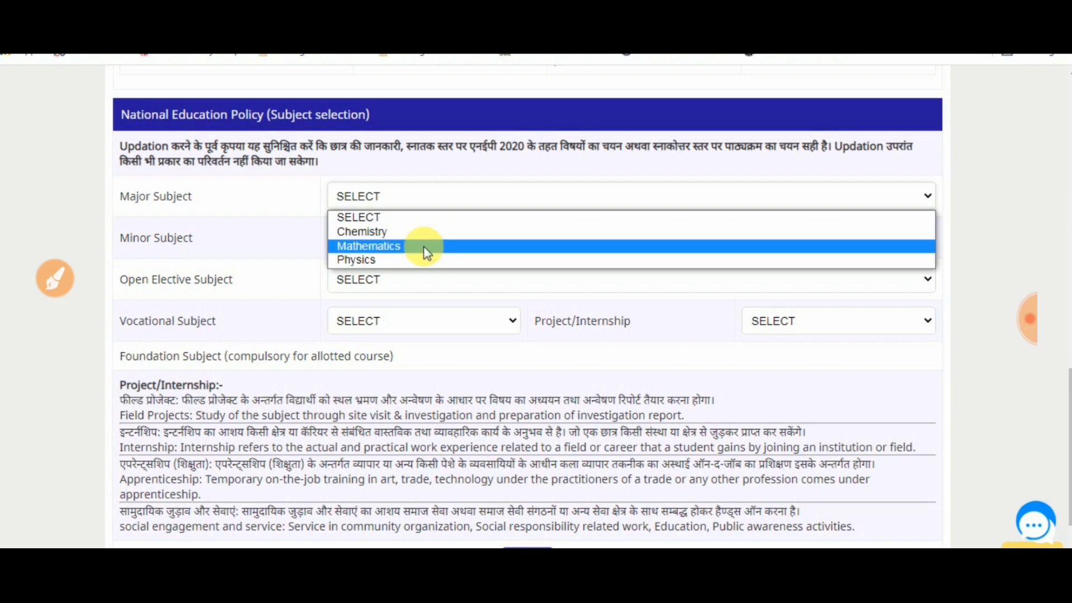
left_click(424, 247)
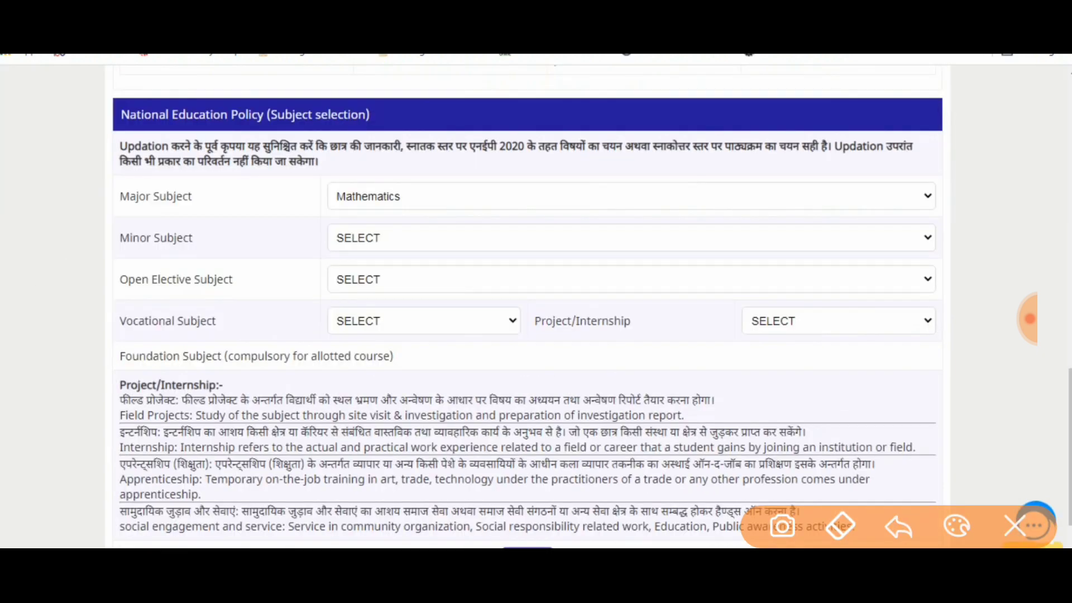
mouse_move(212, 243)
left_mouse_down()
mouse_move(226, 254)
mouse_move(349, 132)
left_mouse_up()
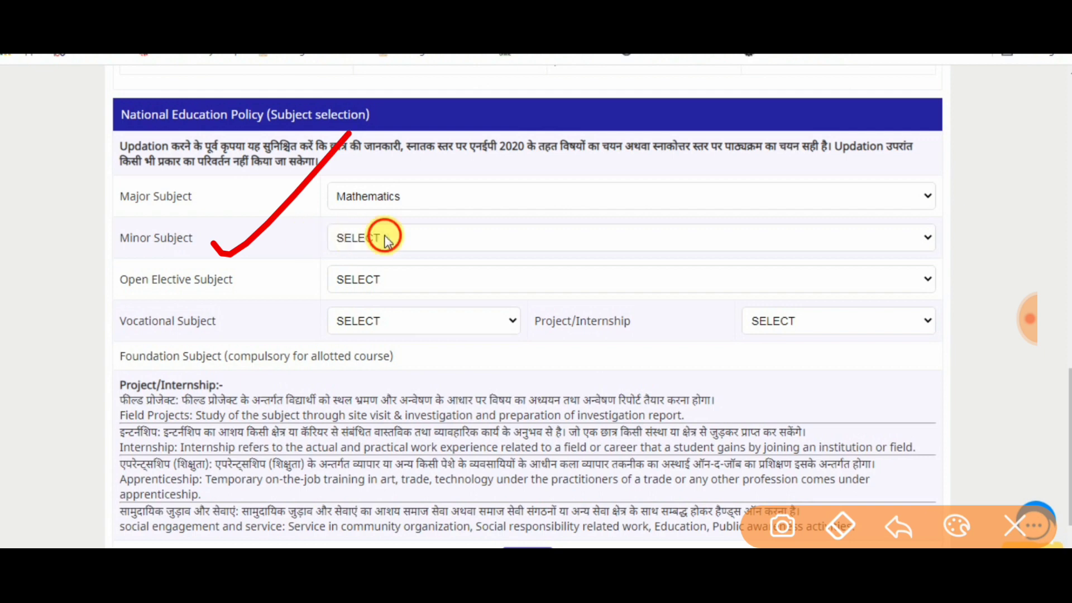
left_click(386, 238)
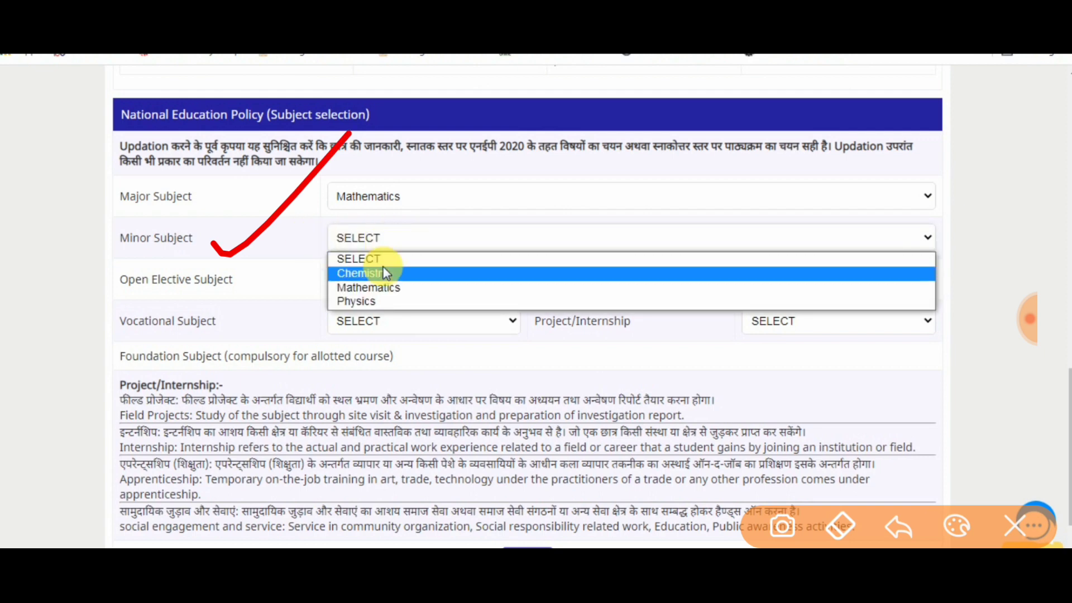
mouse_move(422, 173)
left_mouse_down()
mouse_move(416, 141)
mouse_move(362, 146)
left_mouse_up()
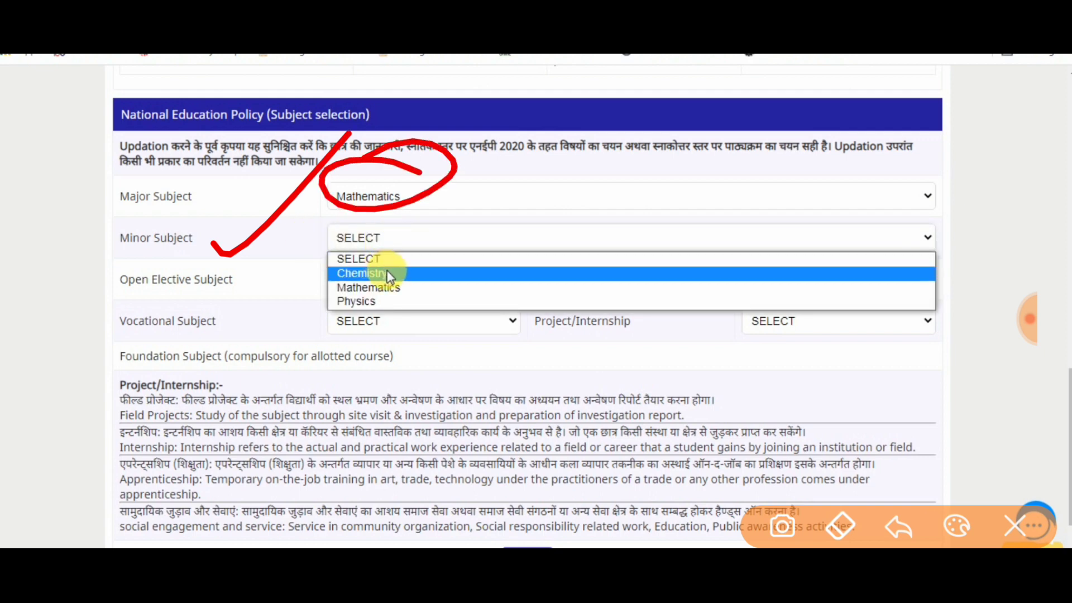
left_click(384, 273)
key("Escape")
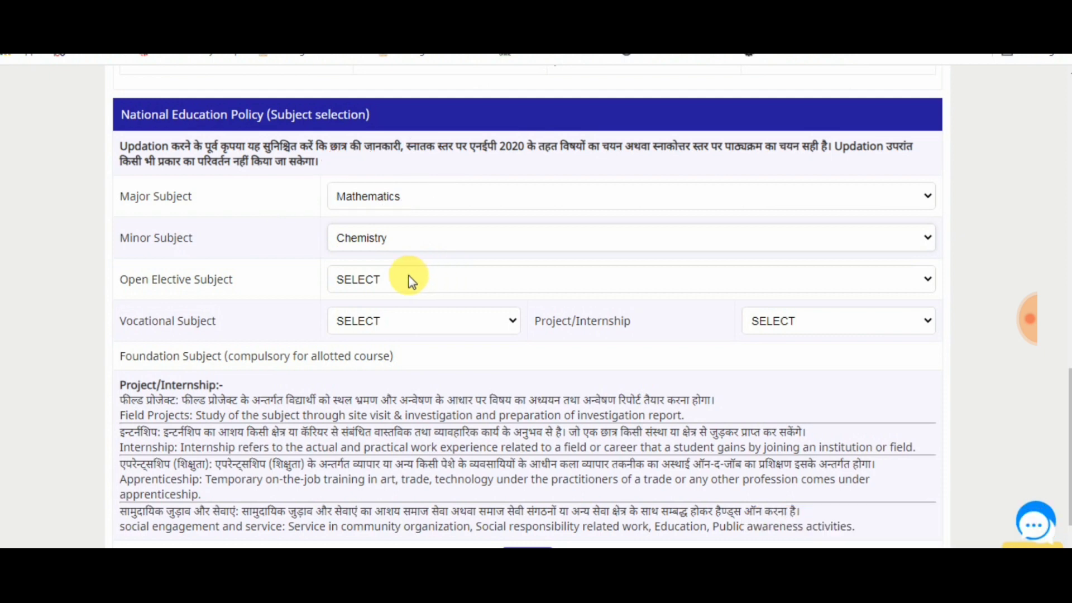
Try Chemistry, Mathematics and Physics in turn as the Open Elective Subject
left_click(411, 281)
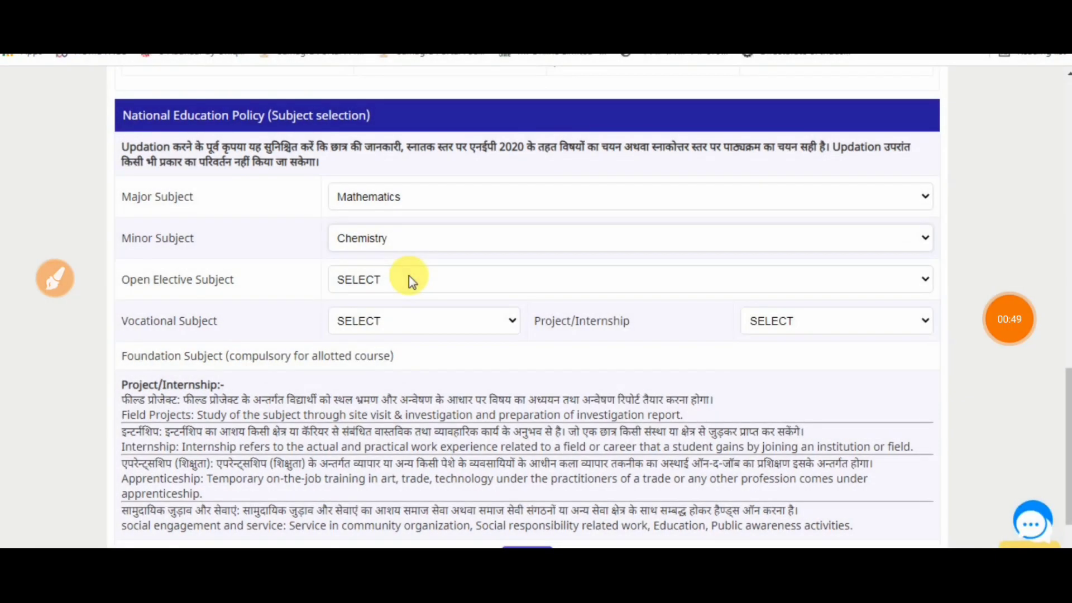
left_click(409, 276)
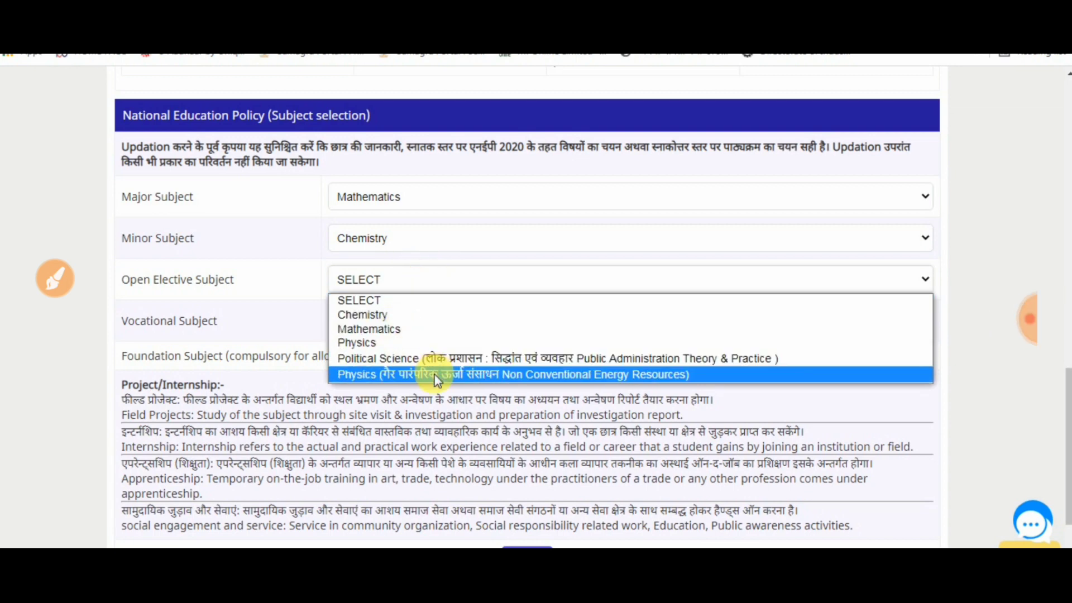
left_click(55, 278)
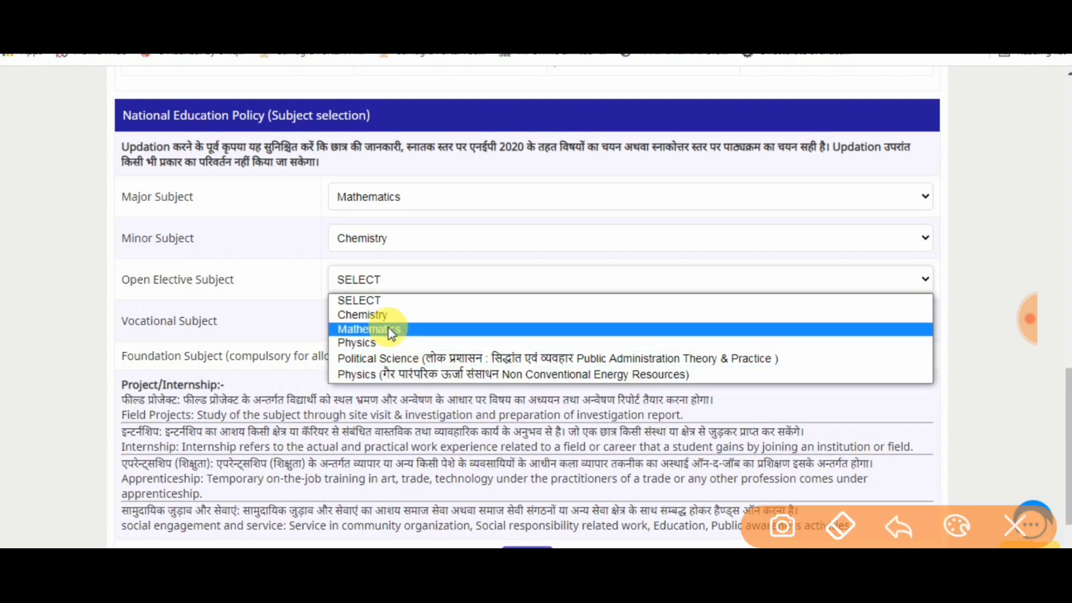
left_click(374, 315)
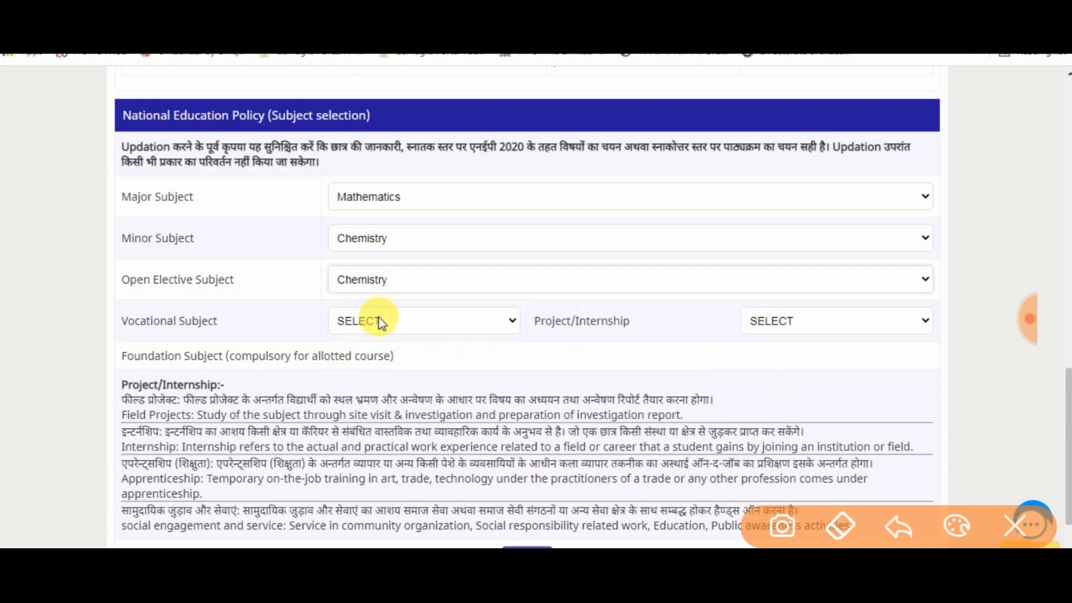
left_click(383, 288)
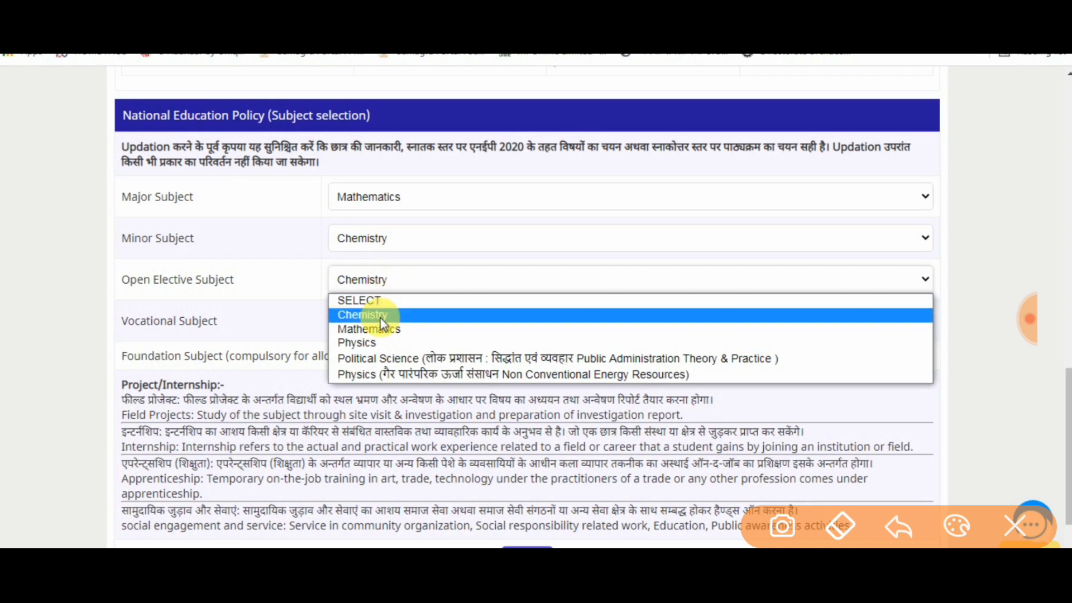
left_click(386, 329)
left_click(384, 287)
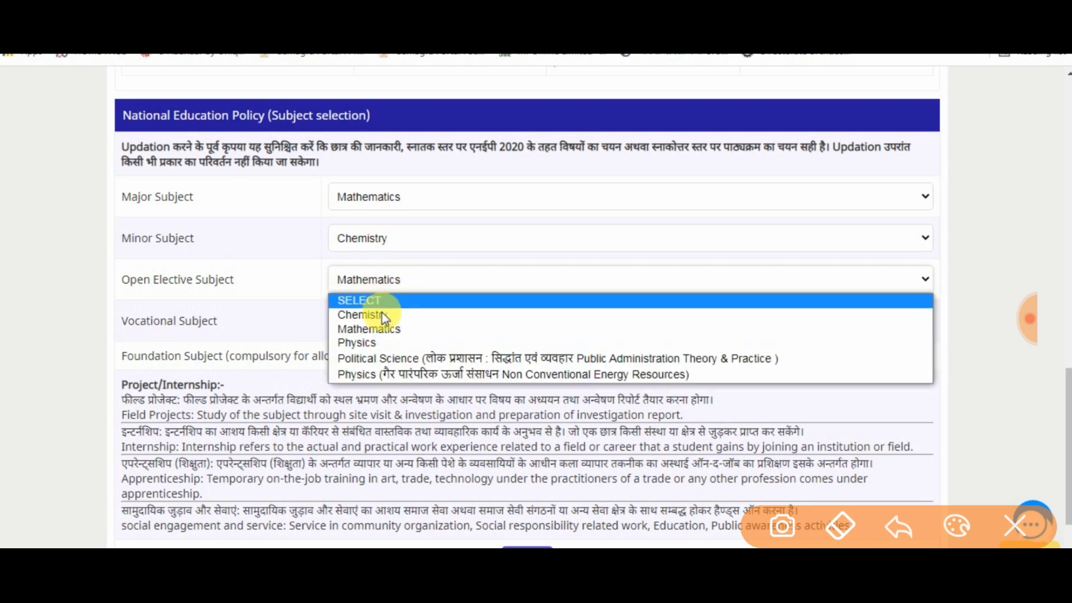
left_click(381, 343)
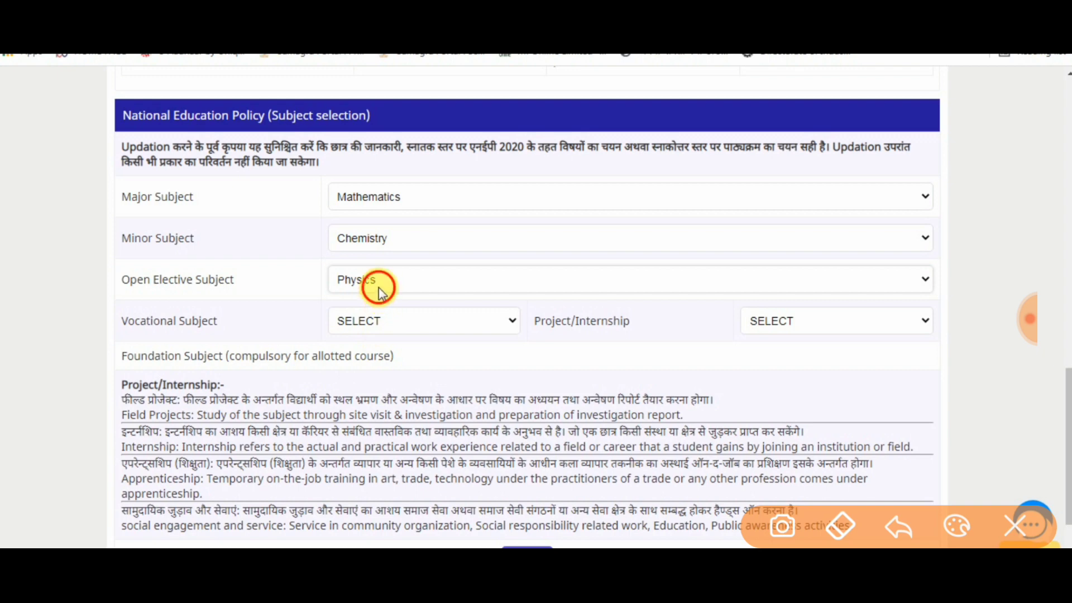
Change the Open Elective Subject to Political Science (Public Administration Theory & Practice), and view the Vocational Subject options with the label ticked in red
left_click(378, 289)
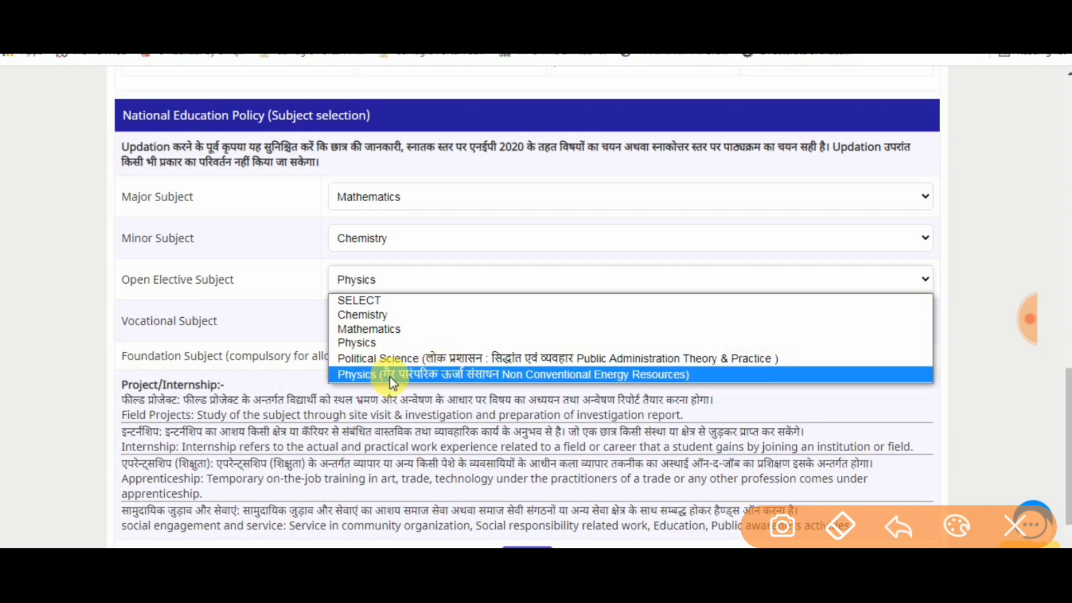
left_click(422, 361)
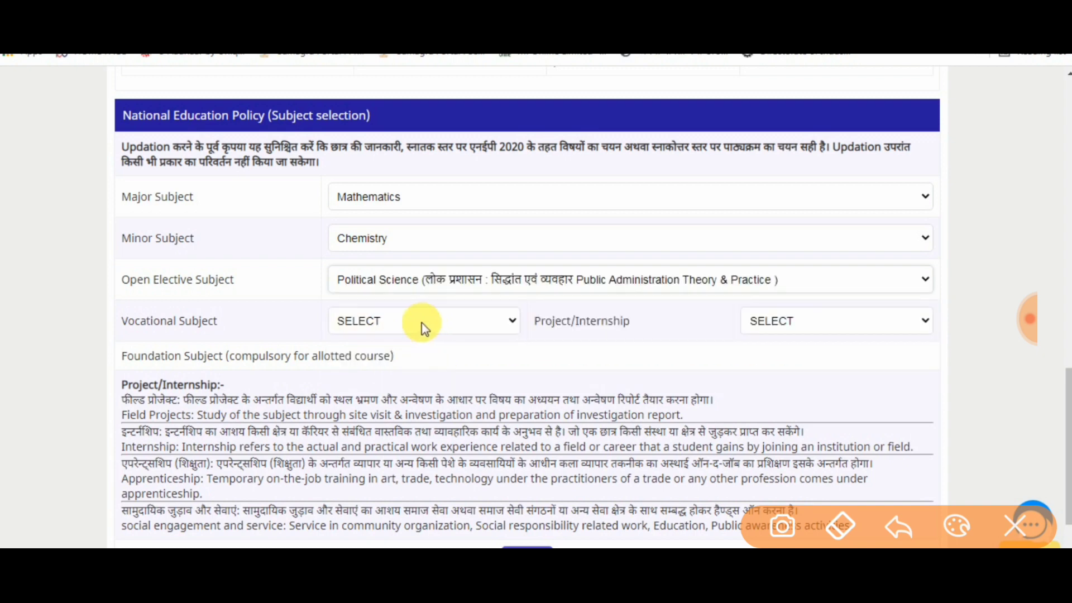
left_click(435, 326)
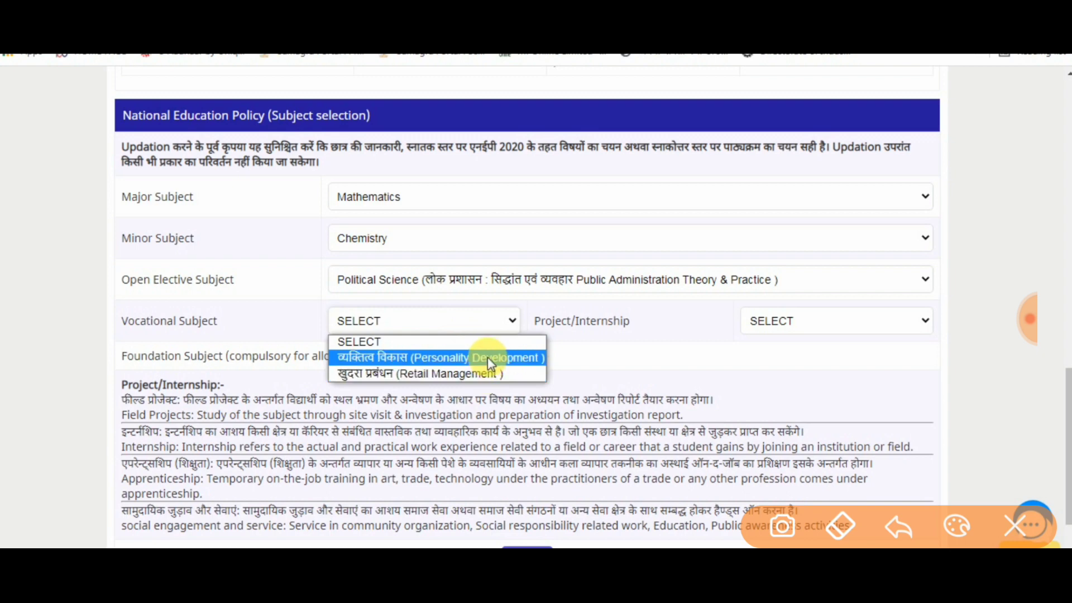
left_click(570, 361)
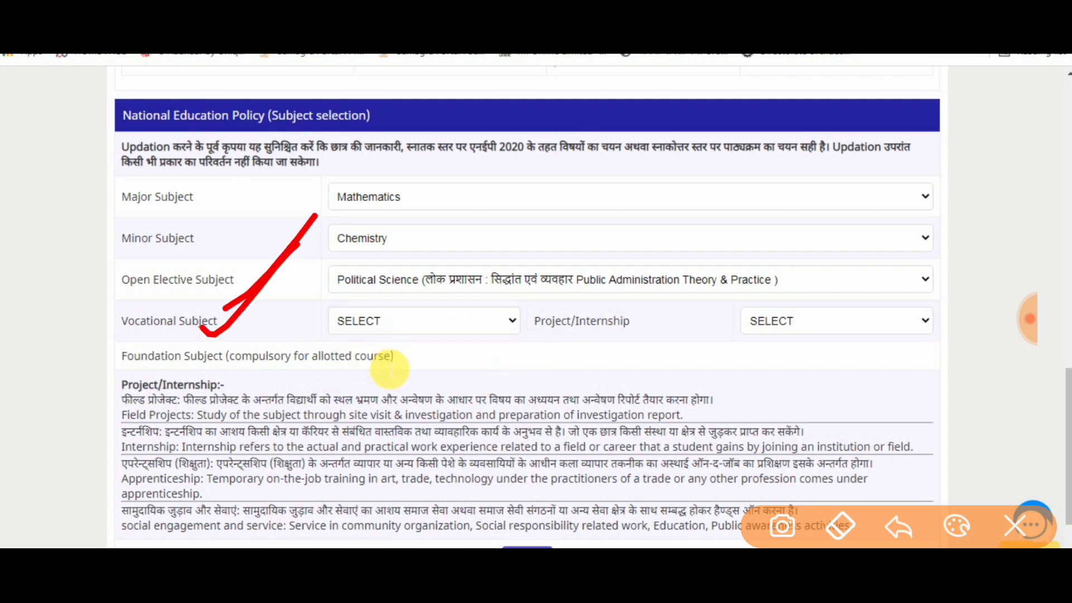
left_click(449, 330)
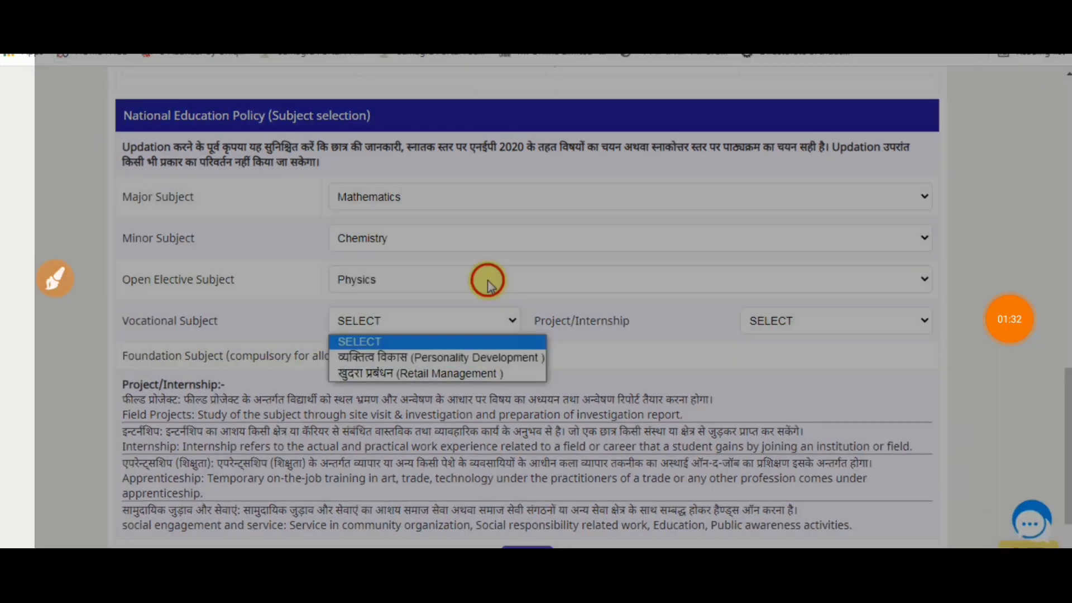
Set the Open Elective Subject to Political Science (Public Administration Theory & Practice) and the Vocational Subject to Personality Development
left_click(488, 284)
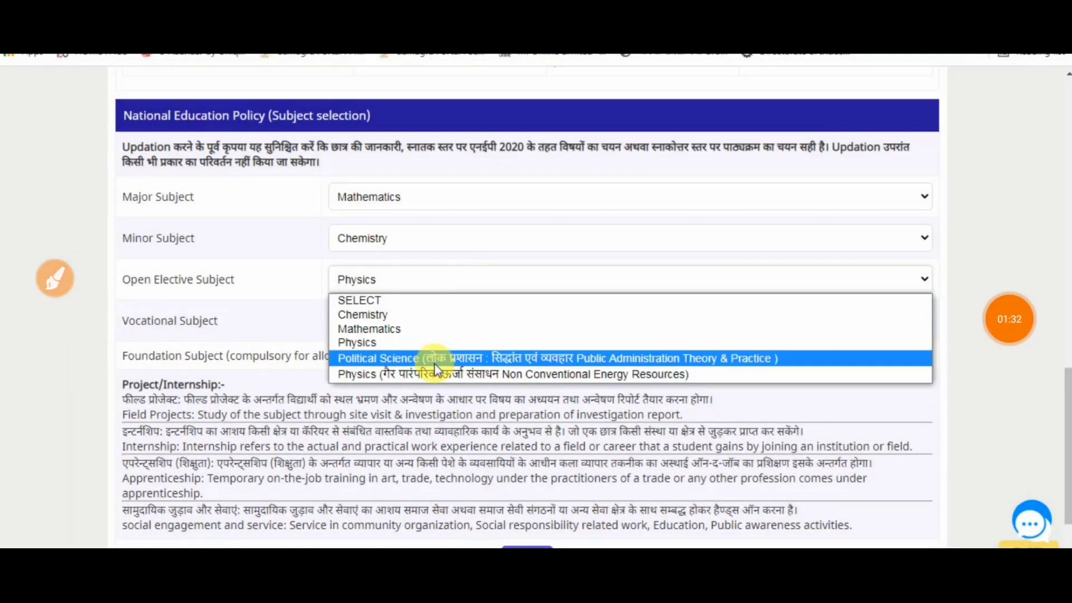
left_click(426, 359)
left_click(426, 318)
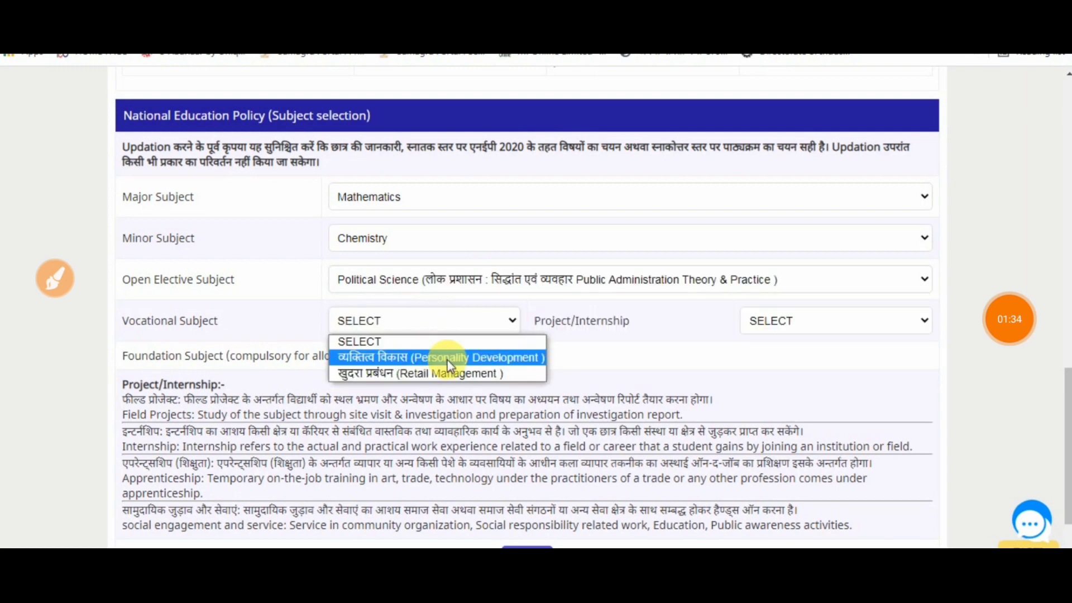
left_click(511, 358)
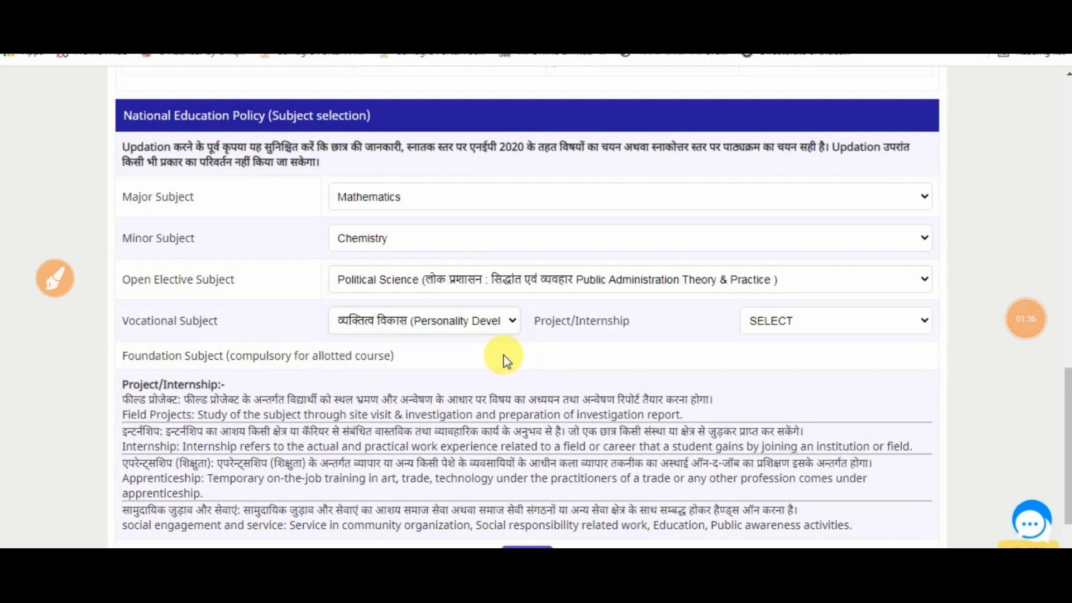
Set the Project/Internship field to Intrenship
left_click(763, 324)
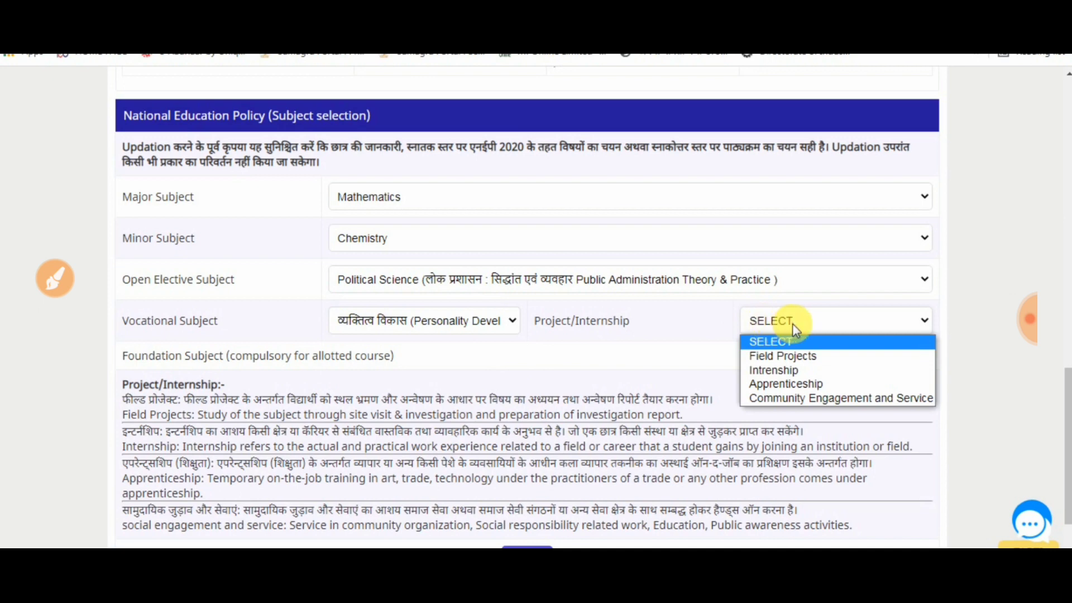
left_click(821, 370)
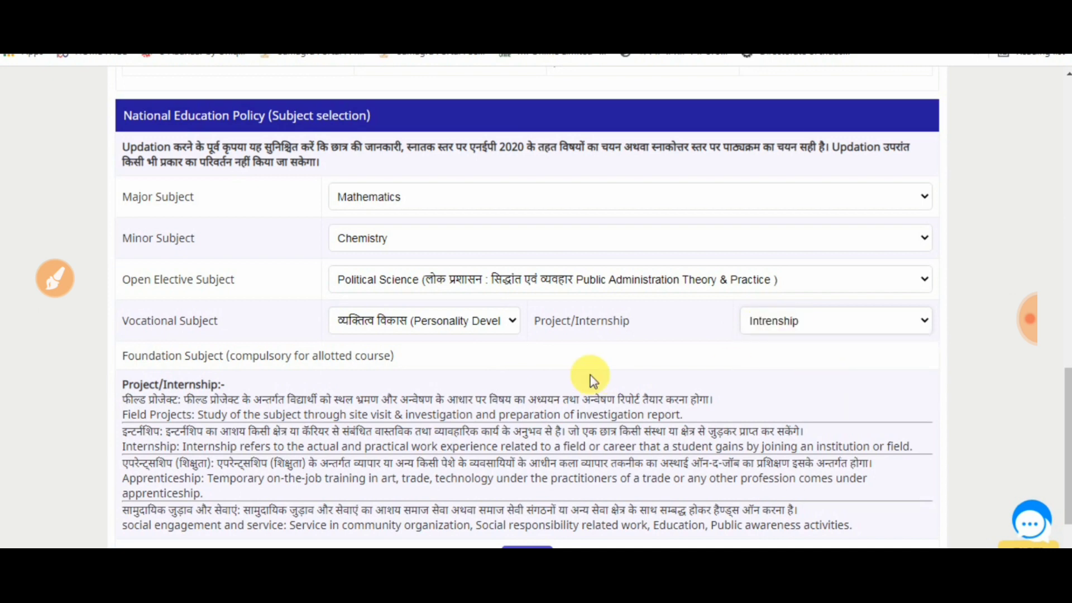
scroll(570, 376, "down", 2)
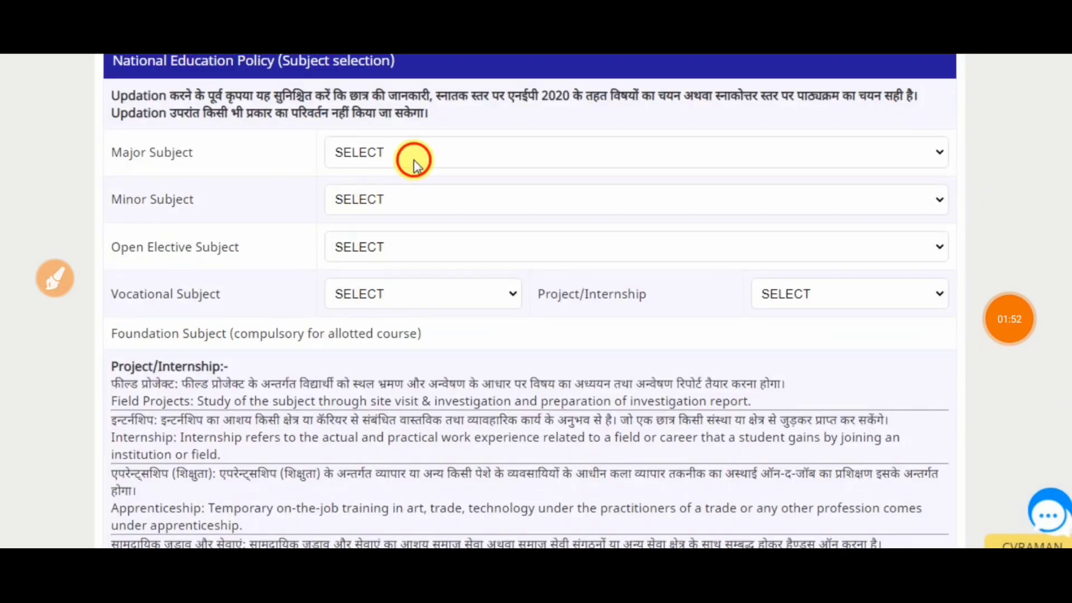
Set the Major Subject to Mathematics in the blank subject selection form
left_click(414, 164)
left_click(416, 151)
left_click(419, 152)
left_click(418, 150)
left_click(416, 150)
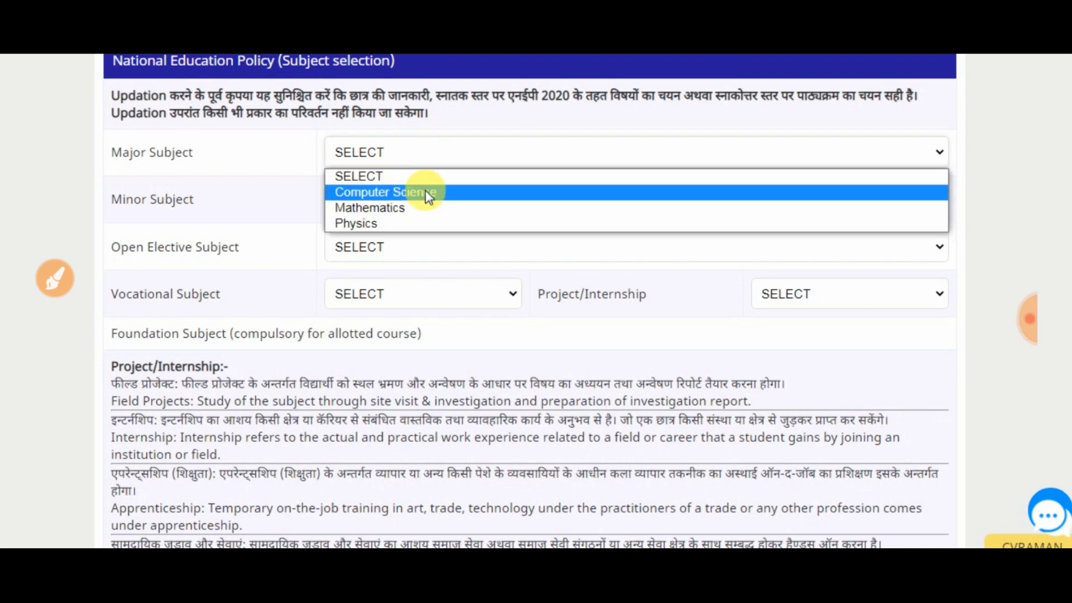
left_click(396, 214)
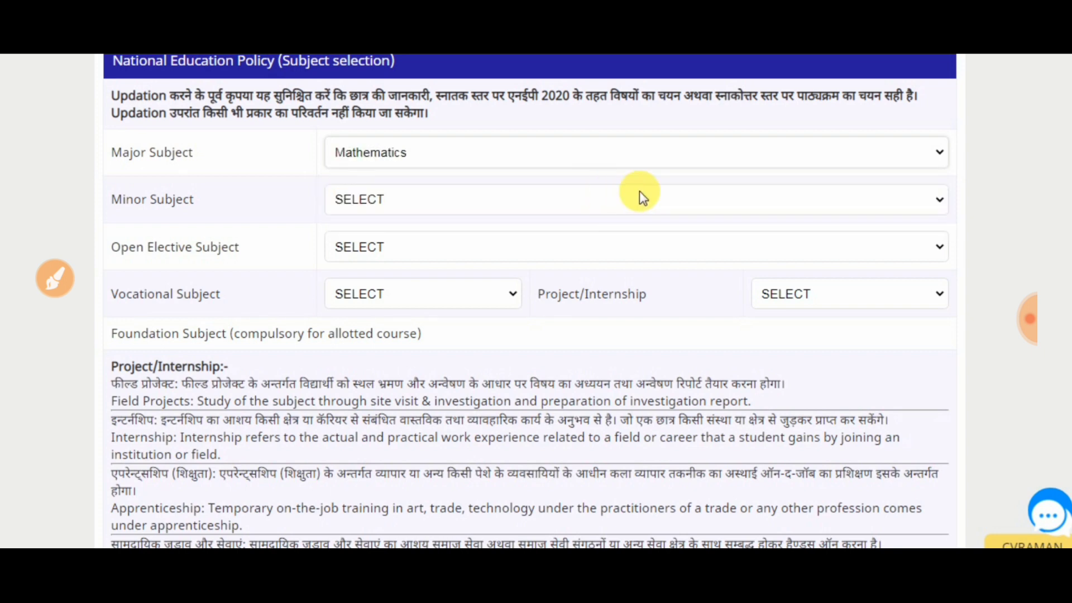
Review the Allotment Details above the subject selection, circle the allotted subjects in red, and clear the mark
scroll(530, 302, "up", 5)
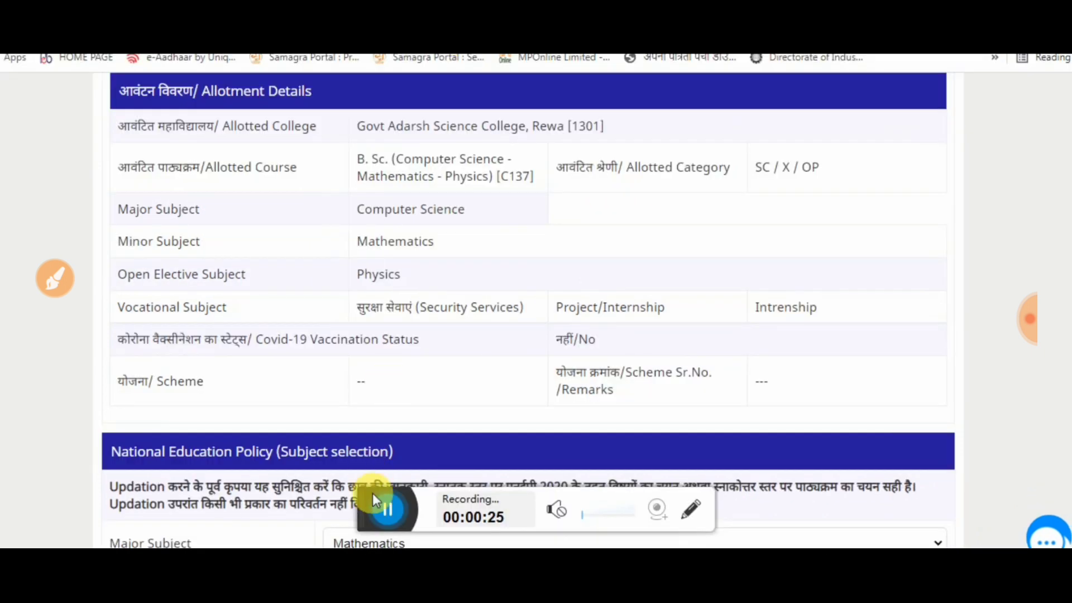
left_click_drag(373, 494, 416, 56)
left_click(55, 278)
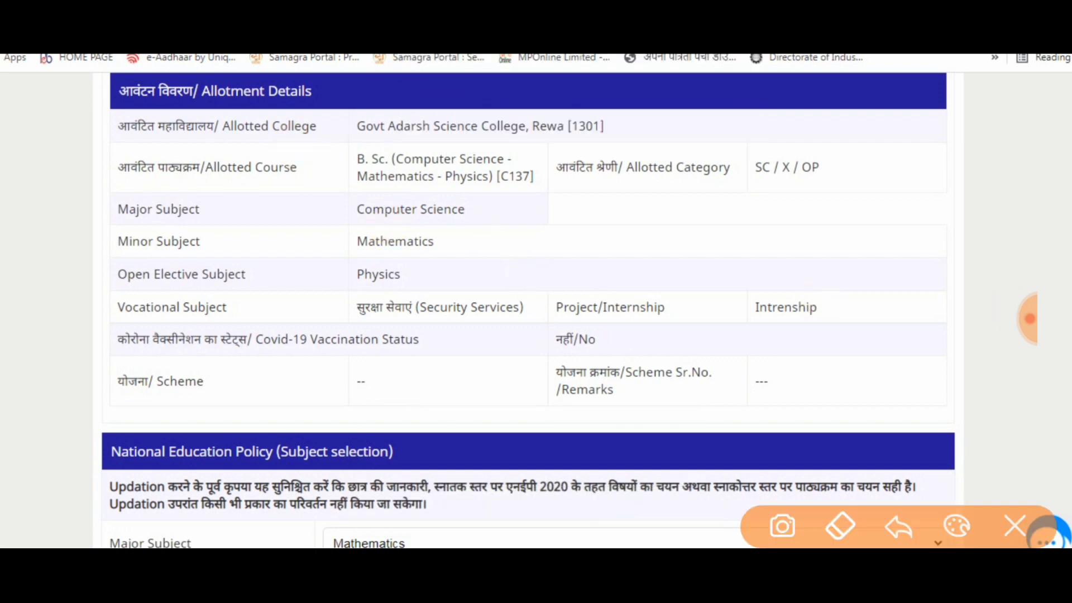
scroll(528, 312, "down", 4)
mouse_move(446, 165)
left_mouse_down()
mouse_move(503, 383)
mouse_move(399, 147)
left_mouse_up()
scroll(528, 313, "down", 3)
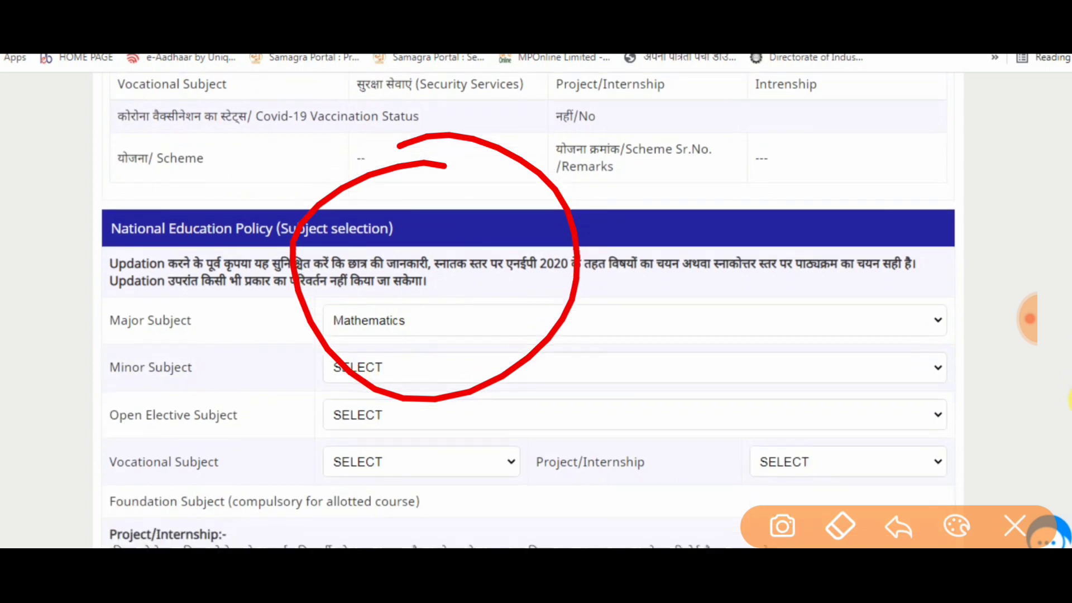
scroll(528, 312, "up", 4)
scroll(528, 313, "up", 1)
left_click(1014, 526)
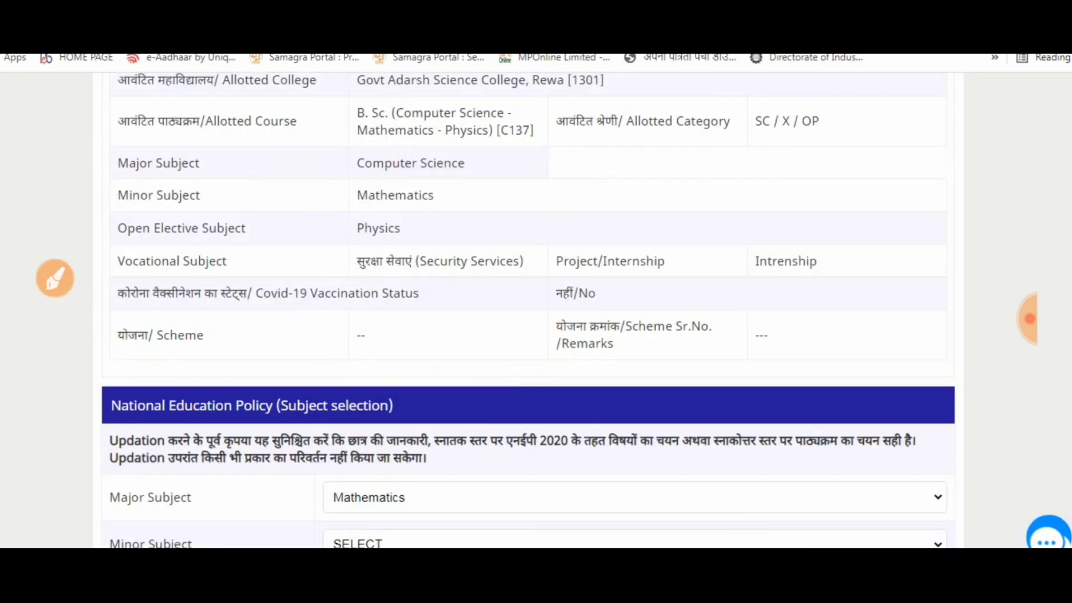
Set the Minor Subject to Physics and the Open Elective Subject to Geology (Elements of Geology)
scroll(571, 395, "down", 5)
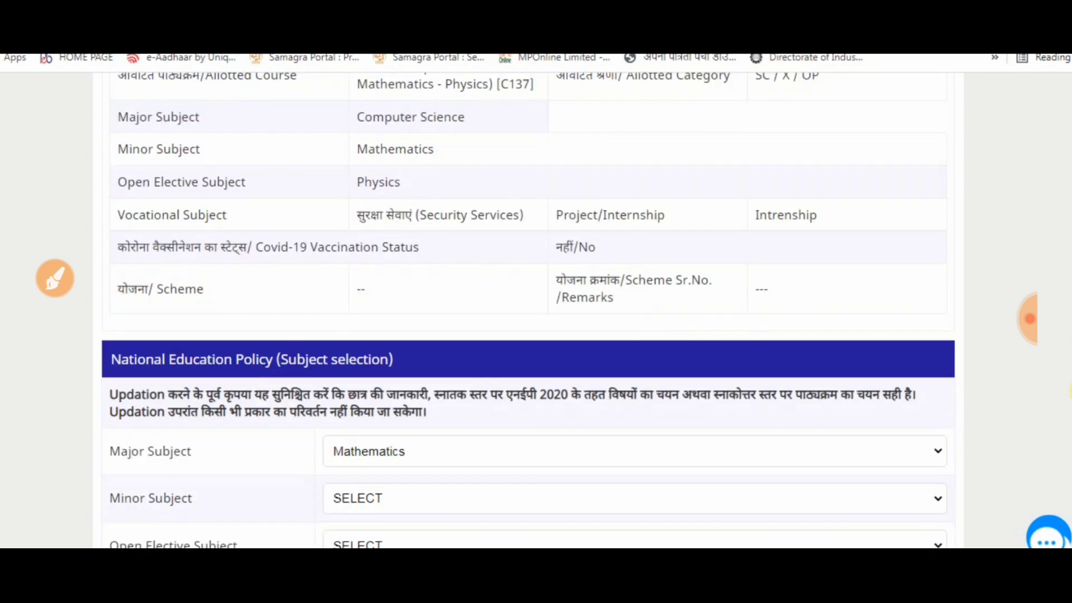
left_click(420, 291)
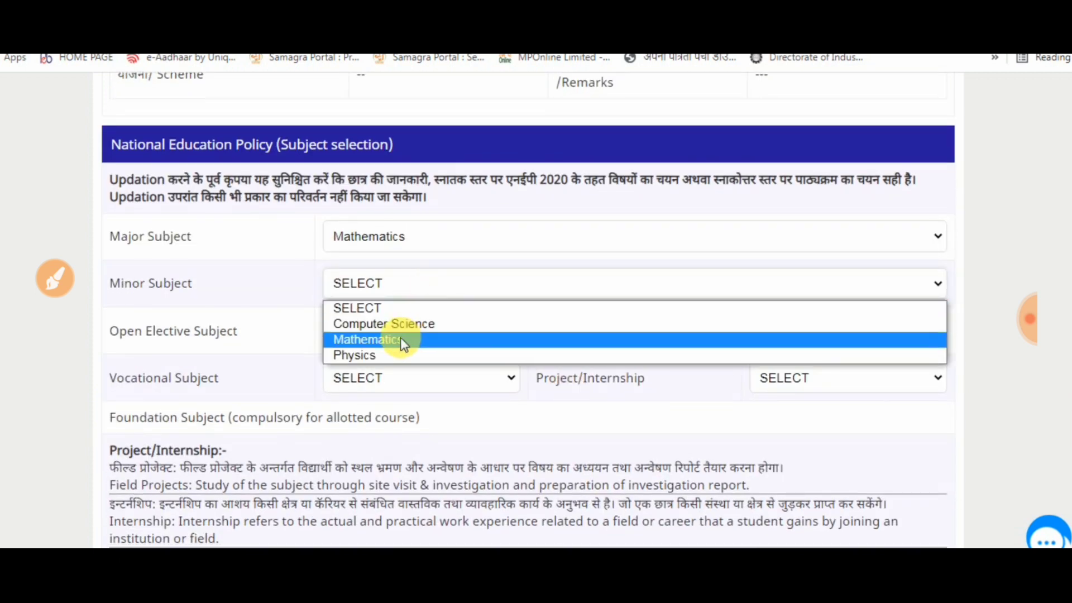
left_click(388, 354)
left_click(396, 330)
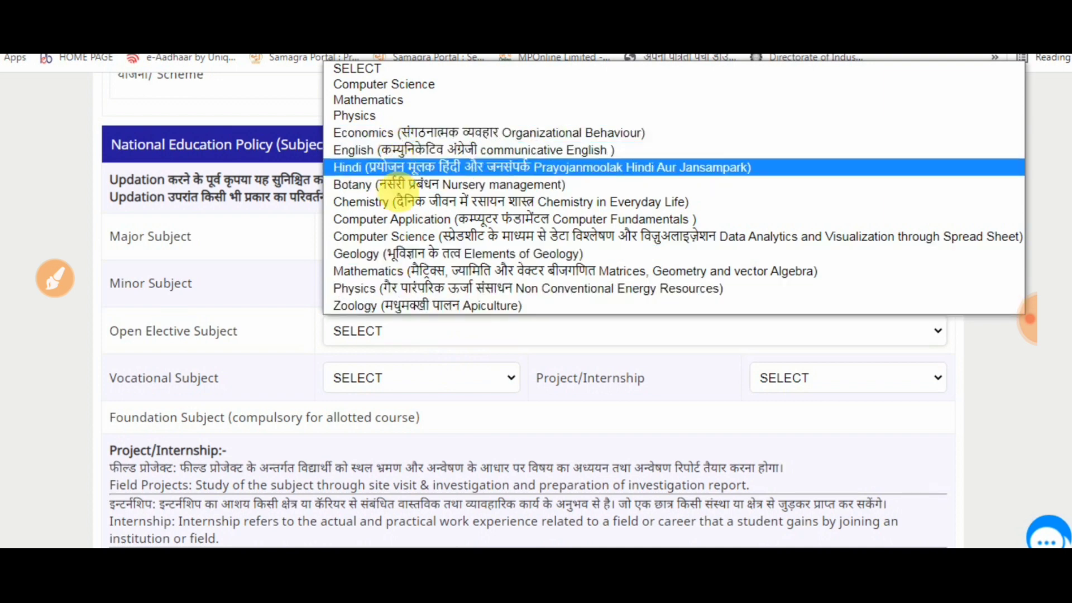
left_click(403, 254)
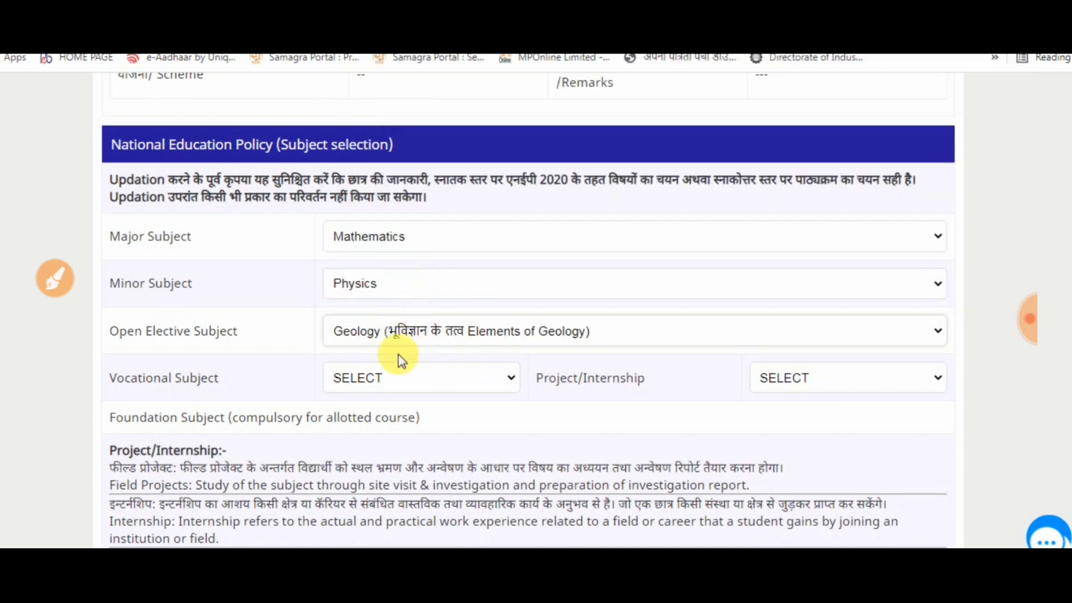
Set the Vocational Subject to Organic Farming and the Project/Internship to Intrenship
left_click(398, 380)
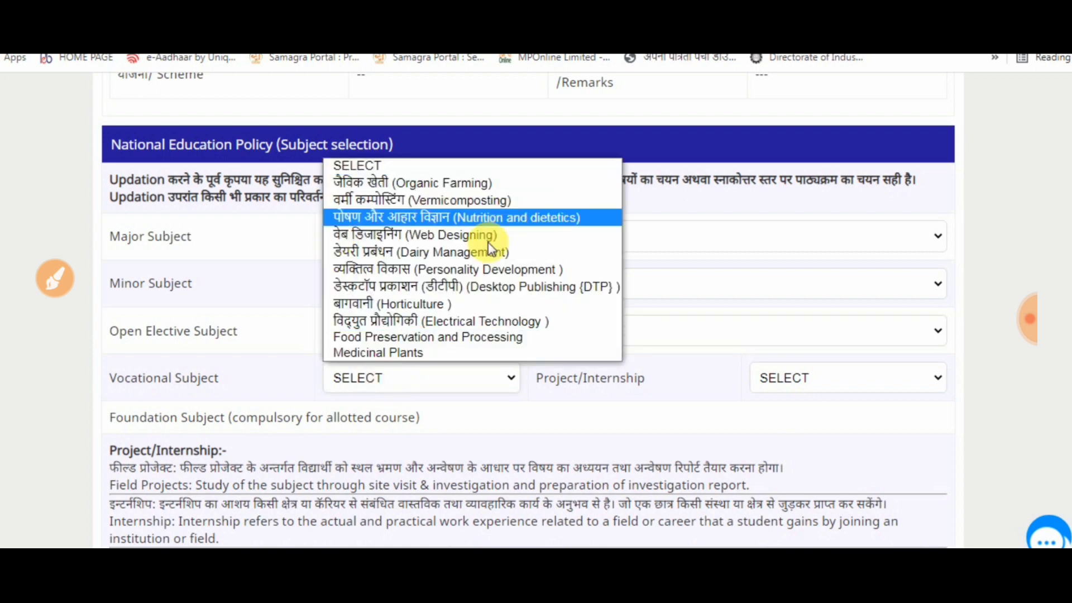
left_click(454, 185)
left_click(818, 373)
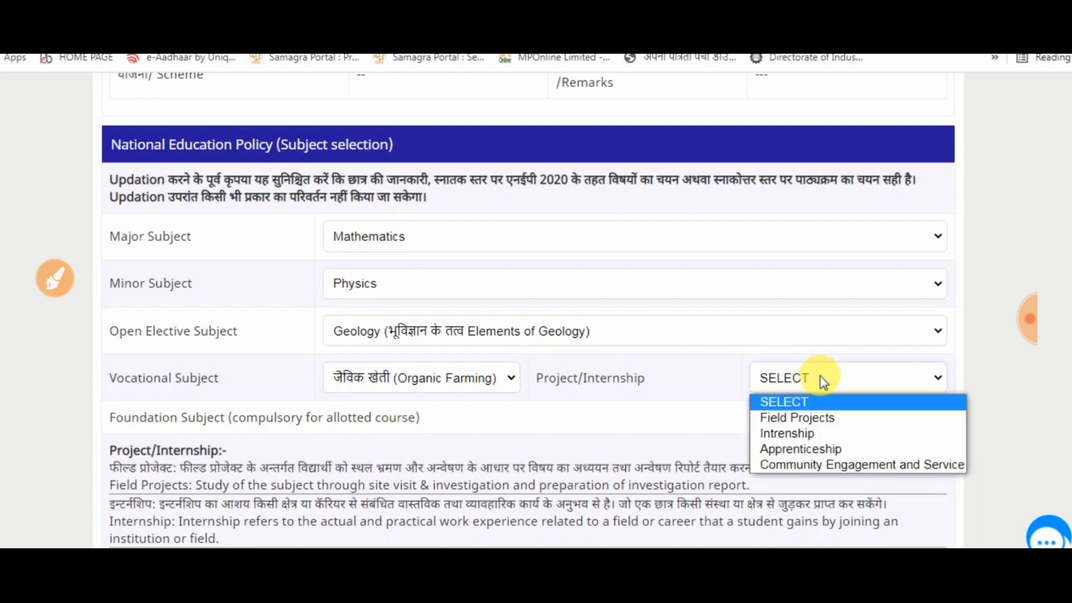
left_click(815, 435)
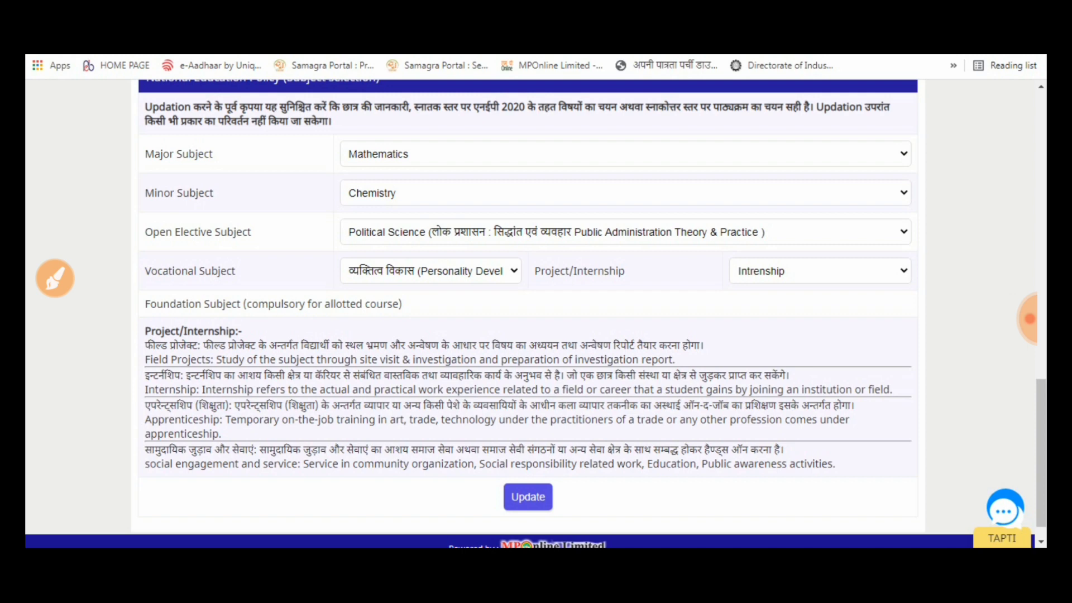
Mark the chosen subjects and the Update button in red, submit the subject update and confirm it
left_click(55, 278)
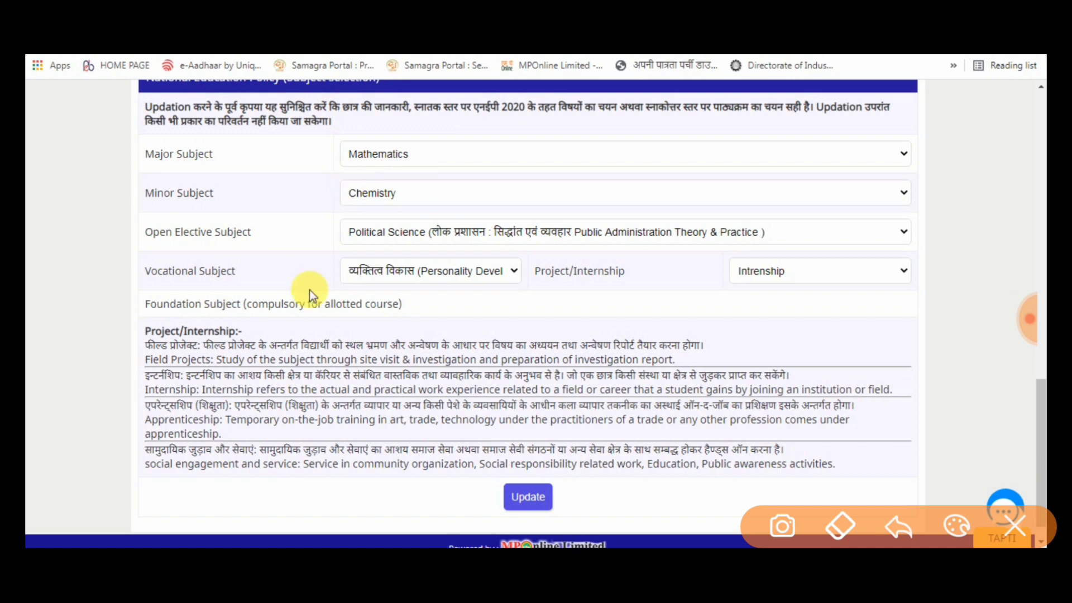
mouse_move(554, 458)
left_mouse_down()
mouse_move(511, 454)
mouse_move(495, 466)
left_mouse_up()
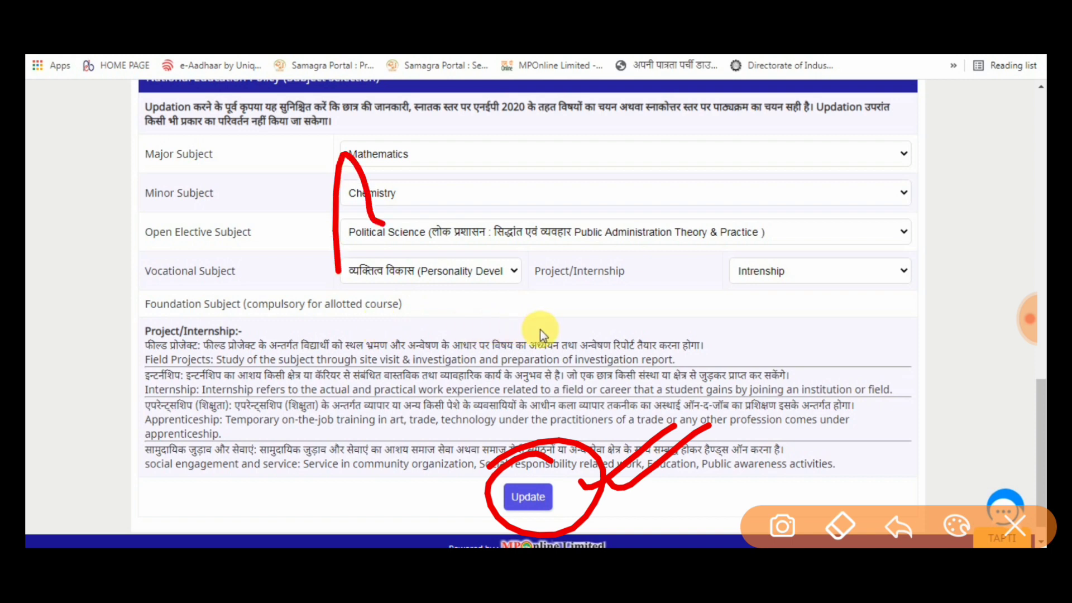
left_click(528, 497)
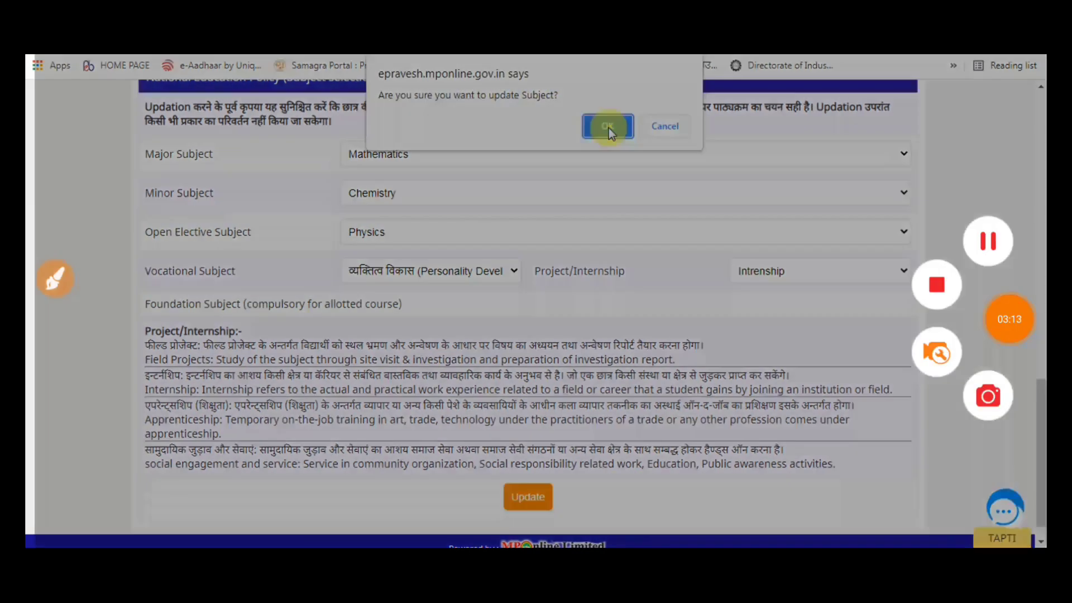
left_click(609, 129)
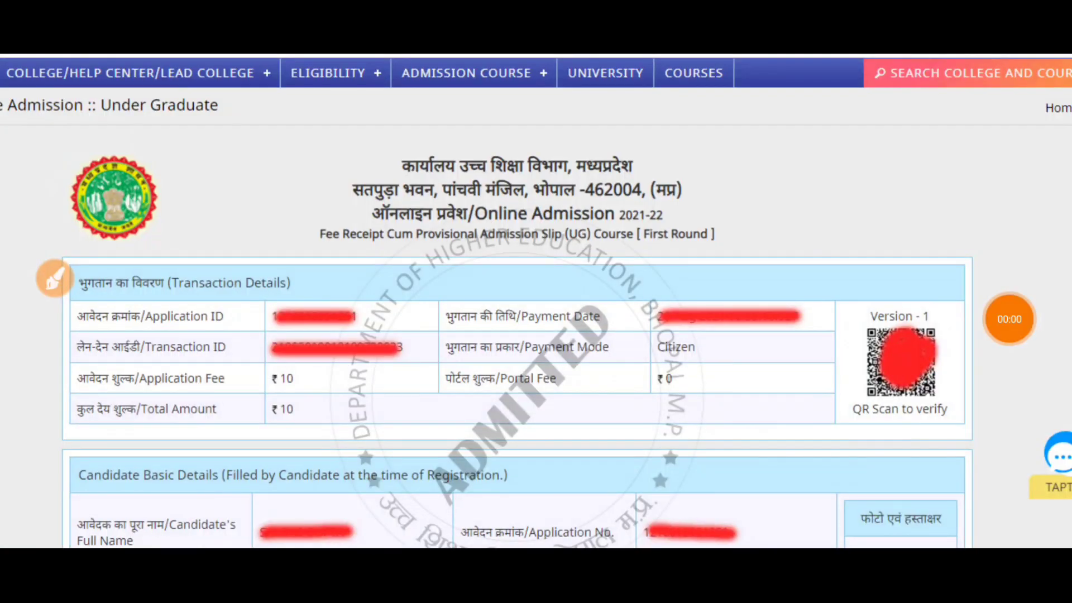
Circle the Transaction Details heading on the fee receipt in red and add two ticks beside it
scroll(536, 302, "down", 2)
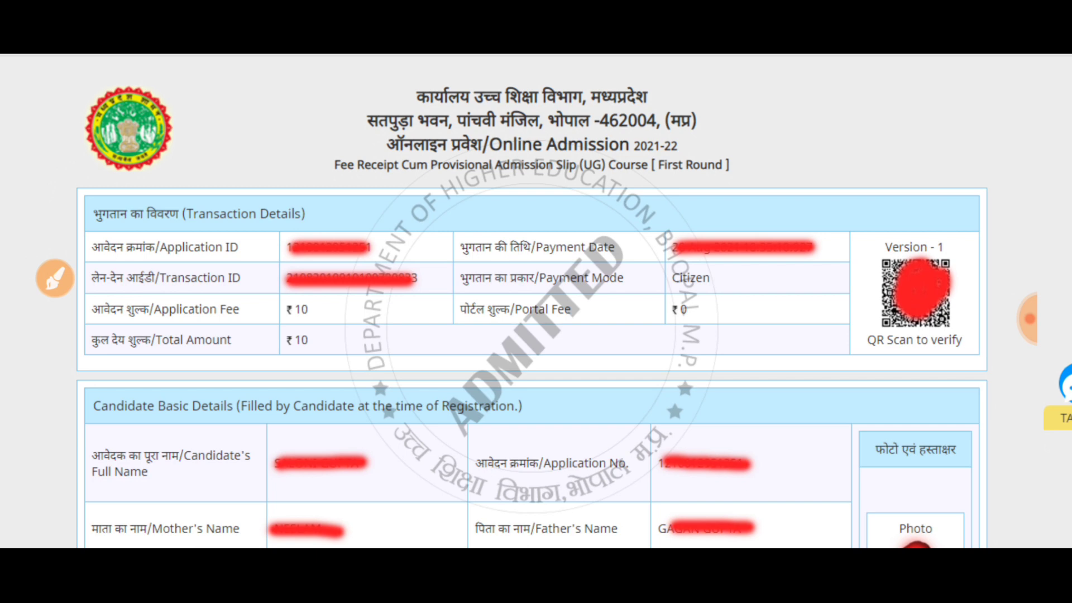
left_click(55, 279)
mouse_move(73, 240)
left_mouse_down()
mouse_move(418, 207)
mouse_move(313, 219)
left_mouse_up()
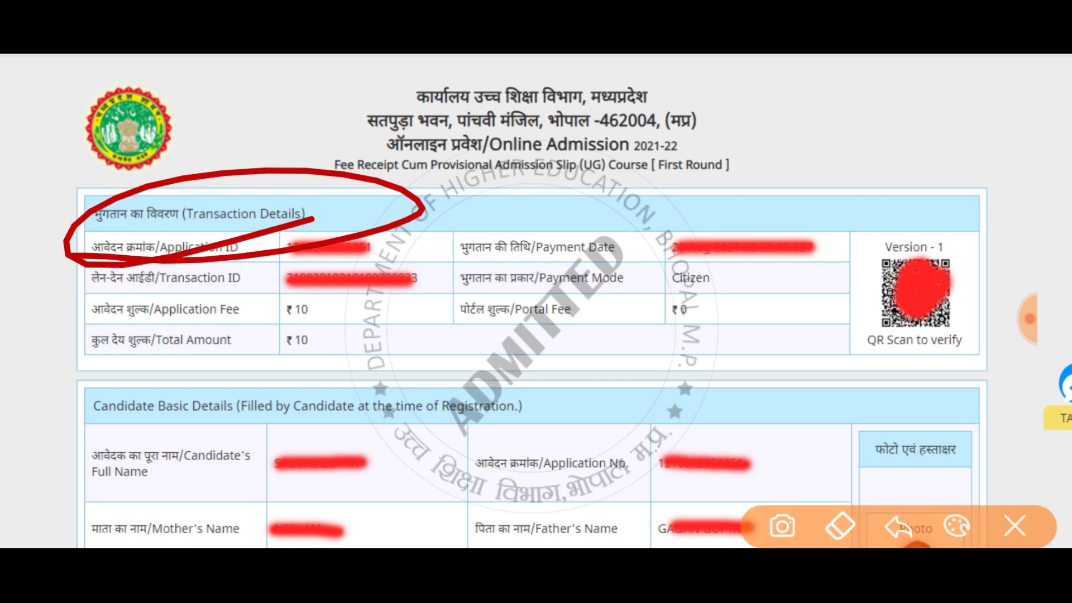
left_click_drag(423, 211, 506, 180)
mouse_move(474, 223)
left_mouse_down()
mouse_move(520, 221)
mouse_move(549, 193)
left_mouse_up()
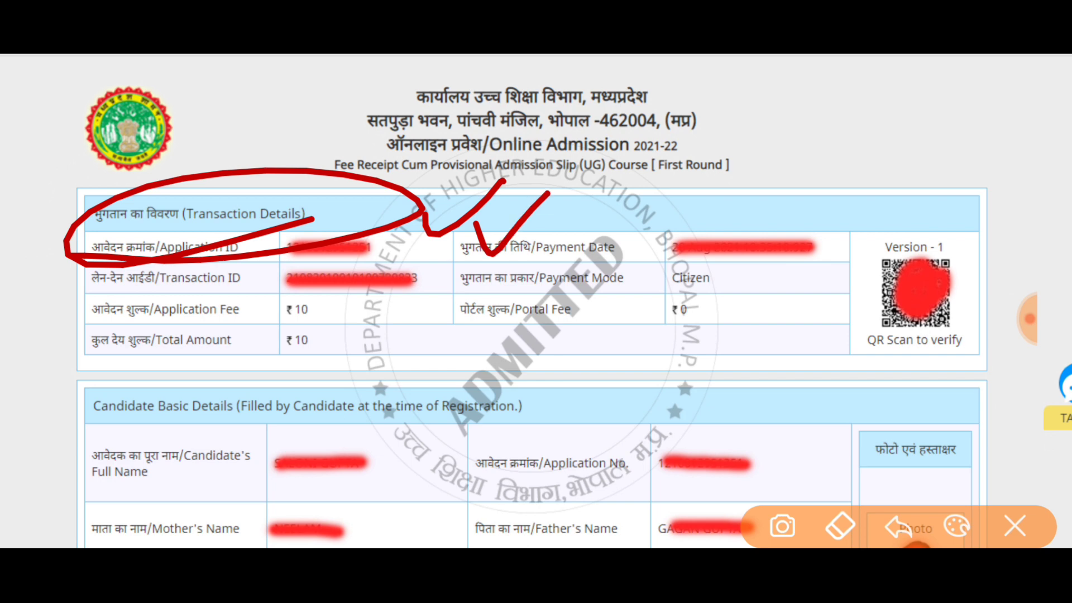
Draw red strokes over the payment details and near the receipt's QR code, and clear all the marks
left_click_drag(580, 223, 585, 254)
left_click_drag(603, 229, 642, 223)
left_click_drag(538, 224, 559, 301)
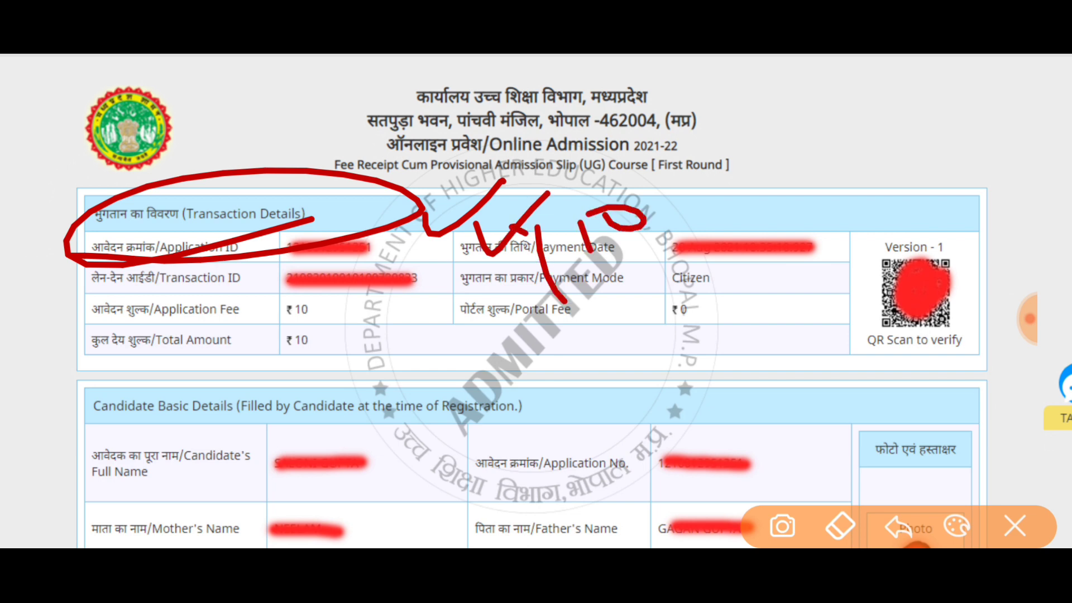
left_click_drag(522, 243, 664, 240)
left_click_drag(687, 243, 558, 293)
left_click_drag(776, 168, 793, 222)
left_click_drag(821, 165, 812, 168)
mouse_move(840, 165)
left_mouse_down()
mouse_move(869, 181)
mouse_move(900, 159)
left_mouse_up()
left_click_drag(757, 160, 787, 229)
mouse_move(726, 143)
left_mouse_down()
mouse_move(925, 99)
mouse_move(782, 229)
left_mouse_up()
mouse_move(795, 330)
left_mouse_down()
mouse_move(835, 358)
mouse_move(943, 284)
left_mouse_up()
left_click(1015, 526)
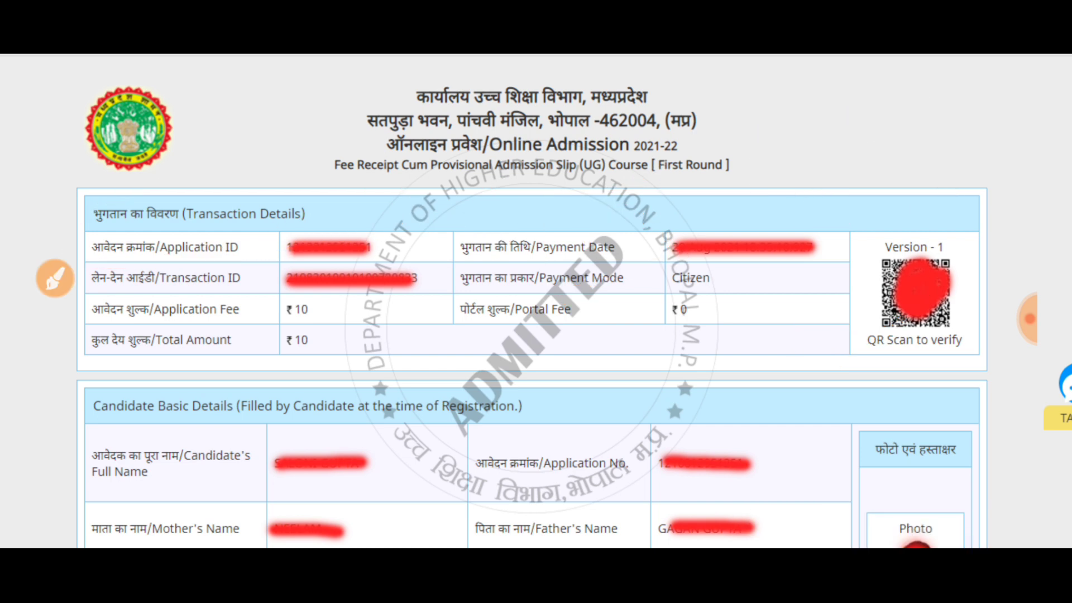
Circle the Application Fee and Total Amount values on the receipt in red, and clear the mark
scroll(531, 302, "down", 3)
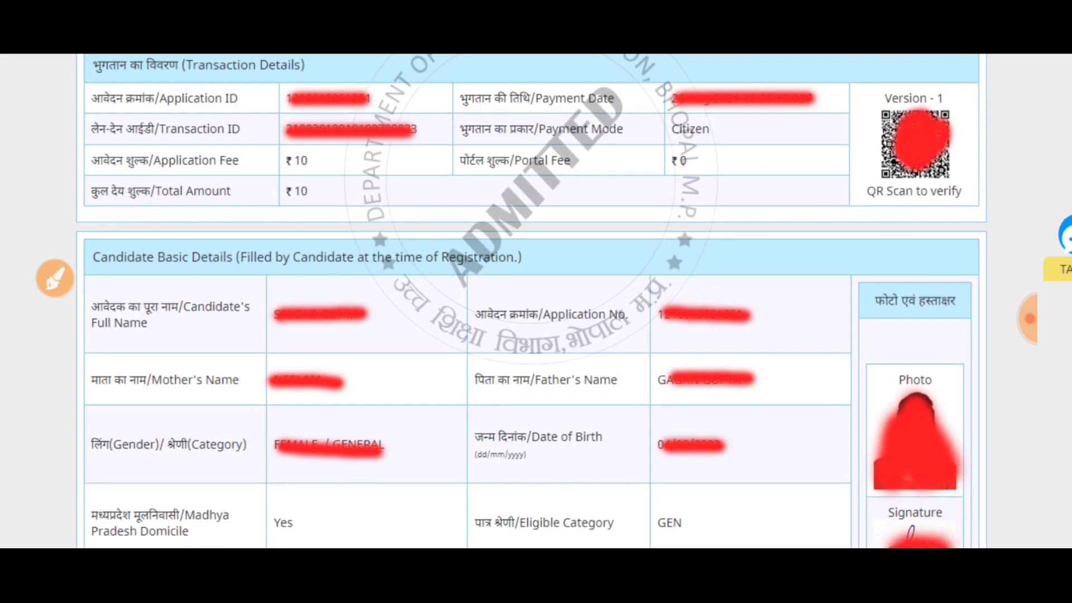
left_click(55, 277)
left_click_drag(330, 129, 272, 148)
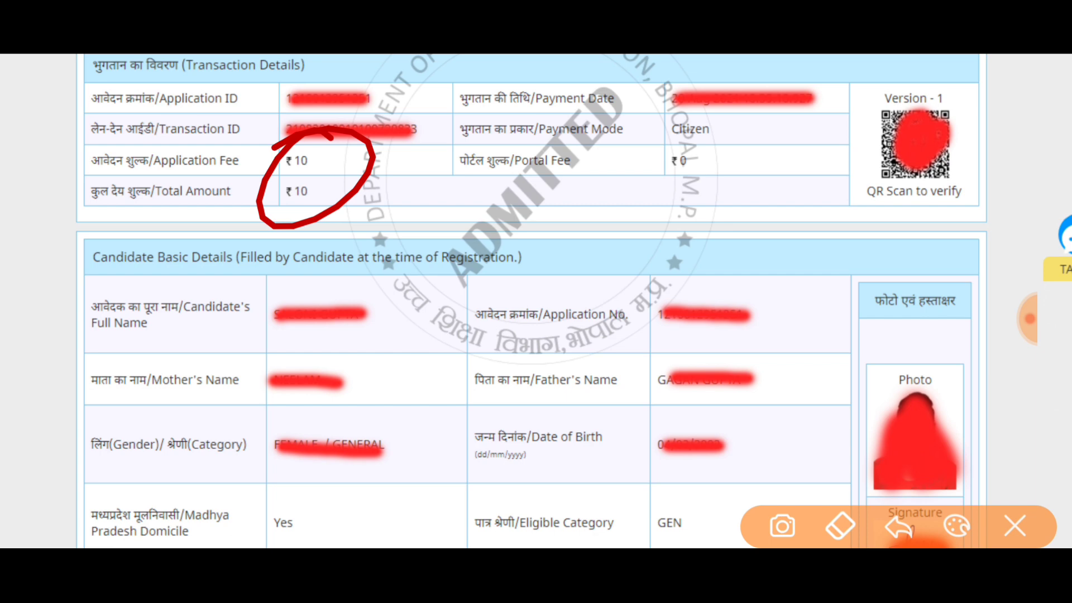
left_click(1015, 526)
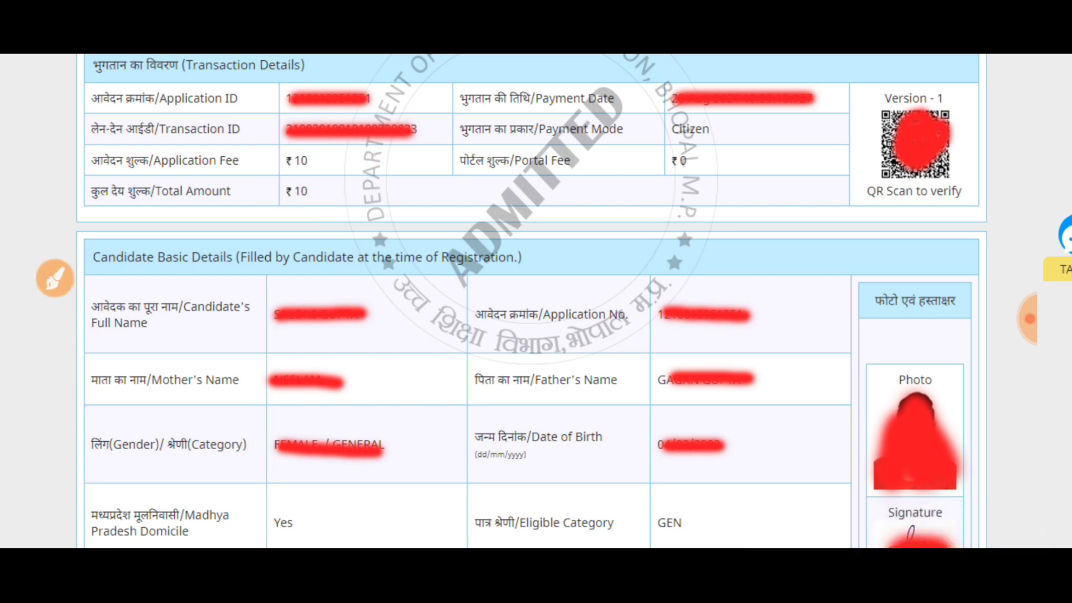
Outline the Candidate Basic Details and the photo and signature area in red, and clear the marks
scroll(530, 302, "down", 3)
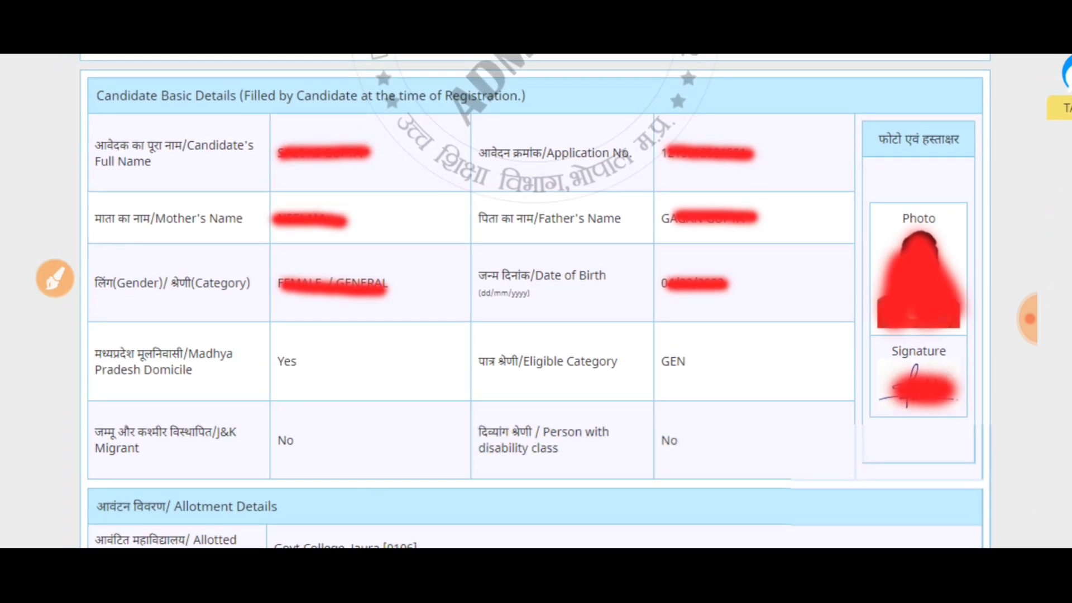
left_click(54, 278)
mouse_move(134, 112)
left_mouse_down()
mouse_move(232, 419)
mouse_move(362, 364)
left_mouse_up()
mouse_move(918, 164)
left_mouse_down()
mouse_move(816, 143)
mouse_move(949, 410)
left_mouse_up()
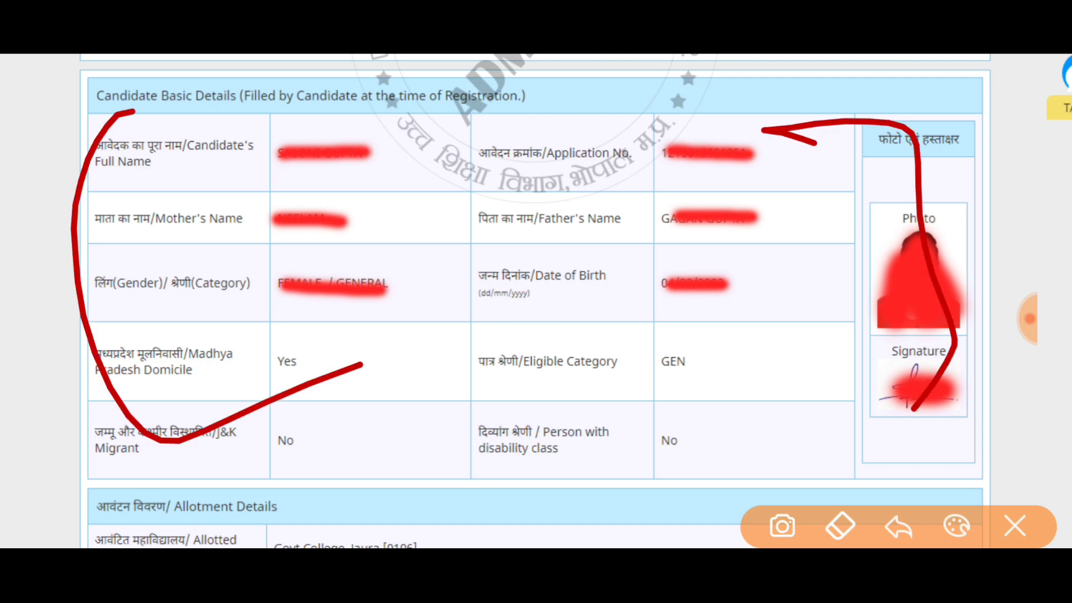
left_click(1015, 526)
Circle the Allotment Details heading on the admission slip in red, and clear the mark
scroll(531, 302, "down", 5)
scroll(530, 302, "down", 2)
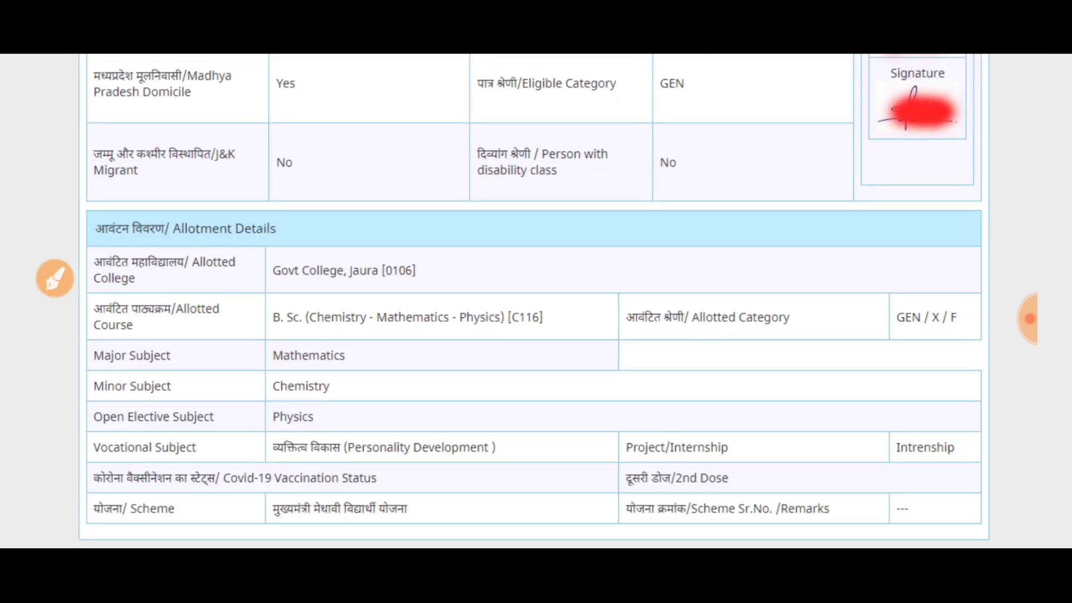
left_click(55, 277)
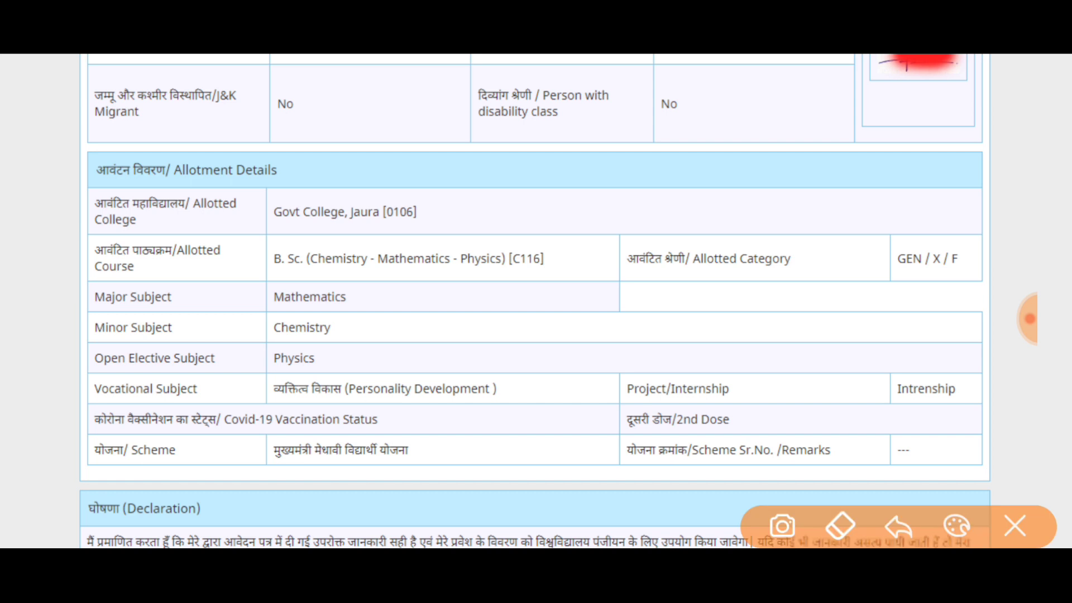
mouse_move(81, 190)
left_mouse_down()
mouse_move(376, 163)
mouse_move(62, 170)
mouse_move(99, 197)
left_mouse_up()
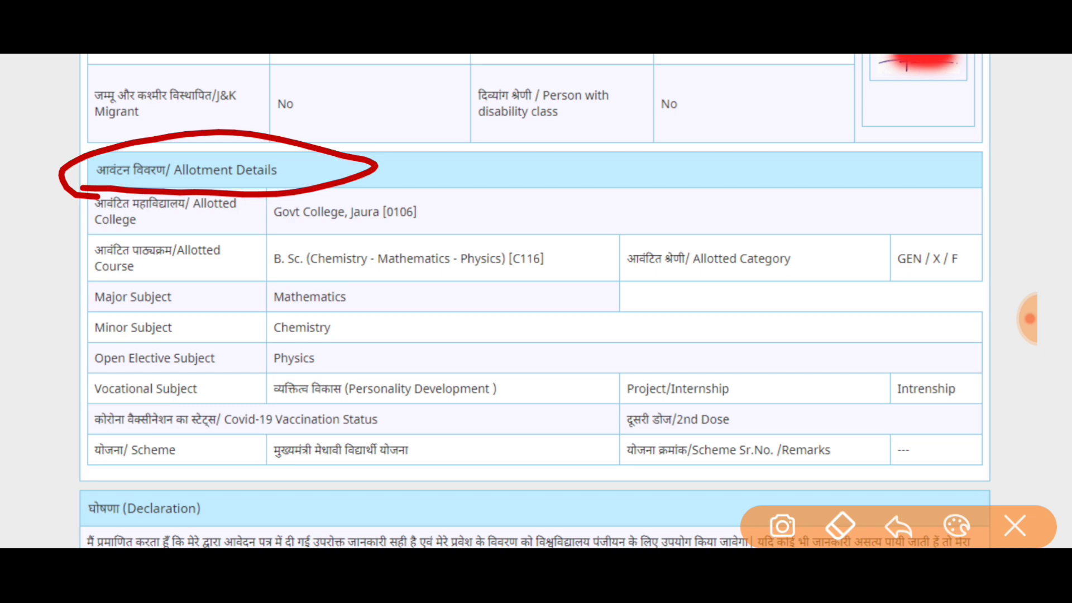
left_click(1015, 525)
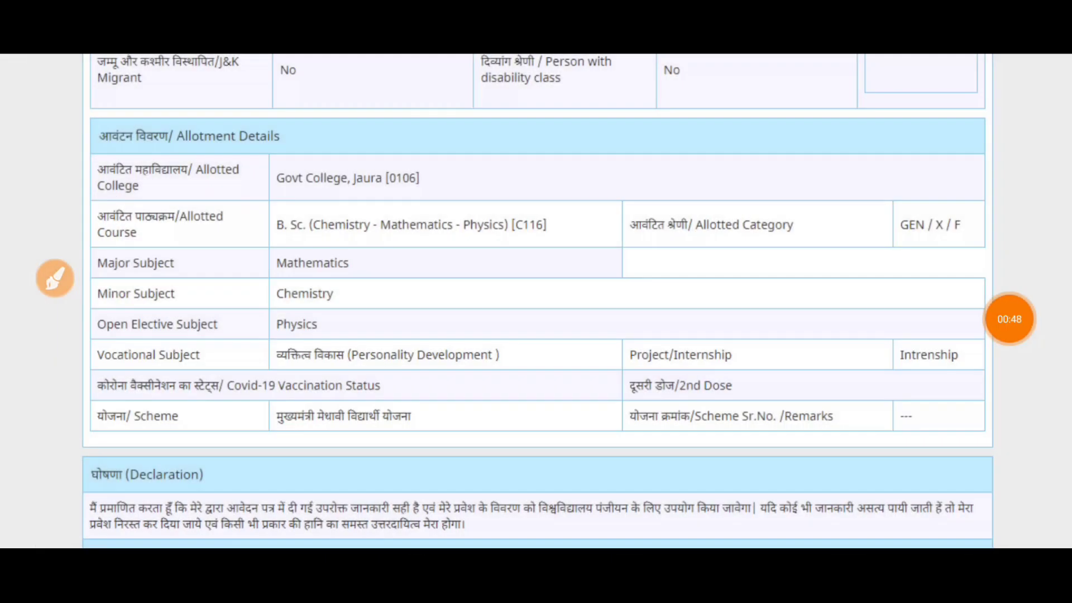
Circle the Allotment Details heading in red and underline the allotted college, the allotted course and the Allotted Category label
left_click(55, 278)
mouse_move(66, 162)
left_mouse_down()
mouse_move(203, 159)
mouse_move(174, 93)
mouse_move(73, 166)
left_mouse_up()
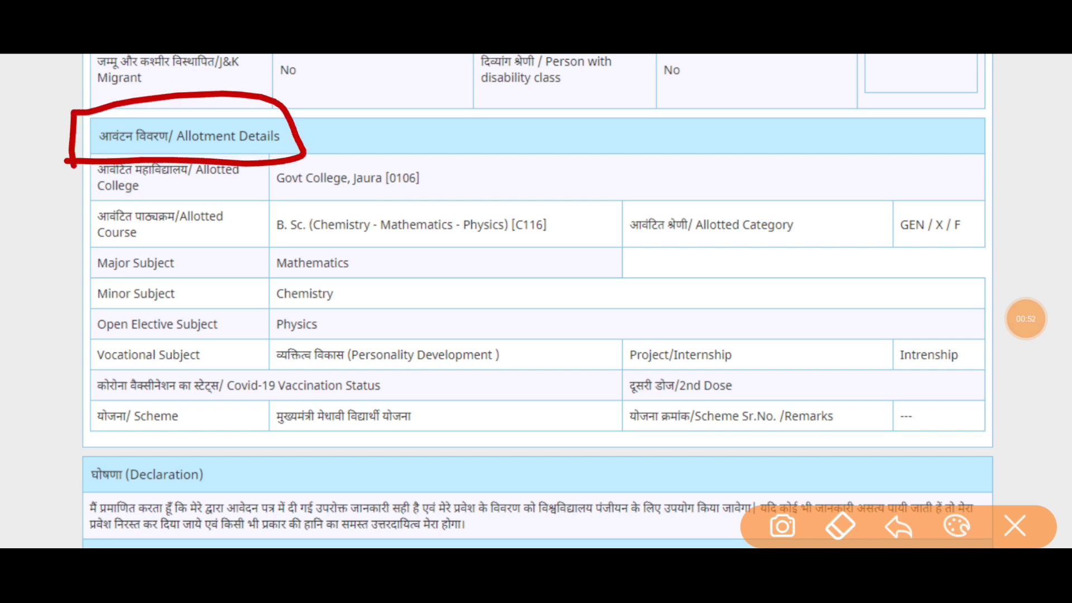
left_click_drag(243, 203, 464, 188)
left_click_drag(262, 245, 535, 242)
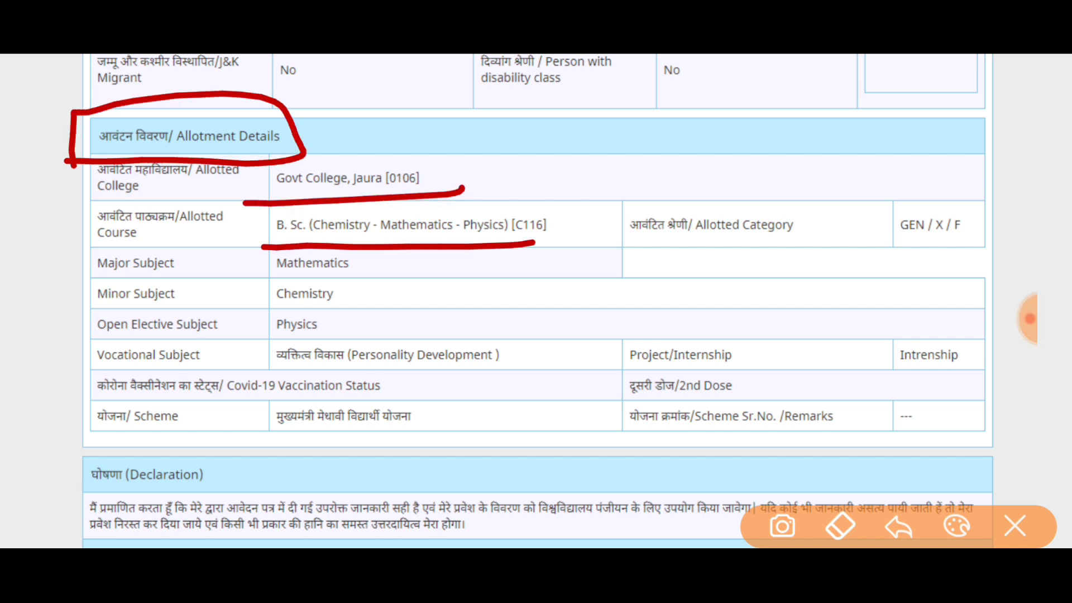
left_click_drag(624, 245, 813, 241)
Tick the Major, Minor, Open Elective and Vocational Subject rows in red, and draw a large loop around the allotment table
left_click_drag(197, 257, 323, 188)
left_click_drag(208, 287, 304, 228)
left_click_drag(217, 319, 323, 244)
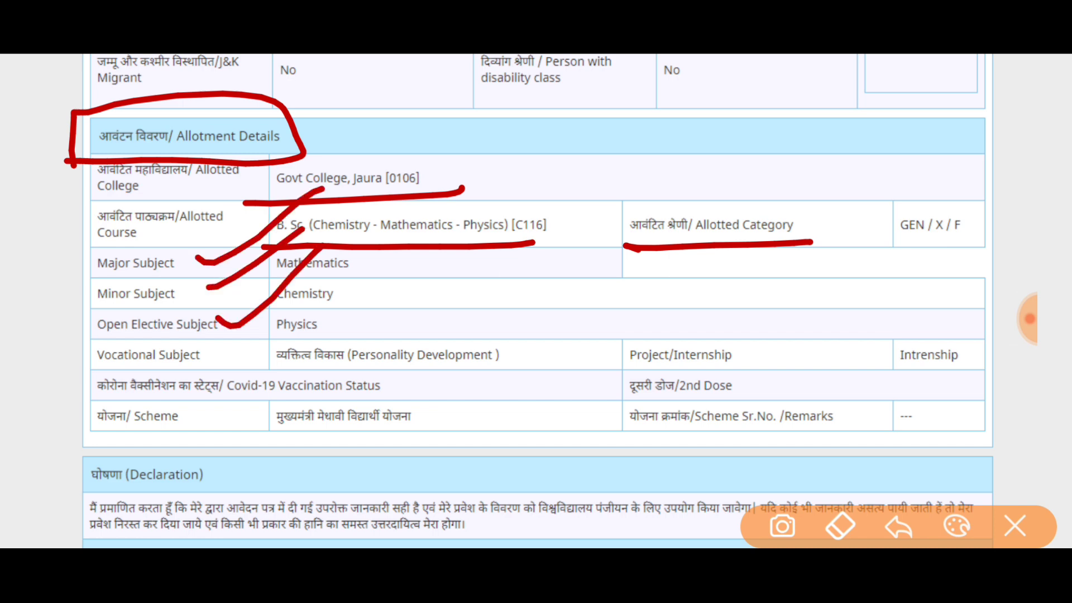
left_click_drag(235, 336, 339, 256)
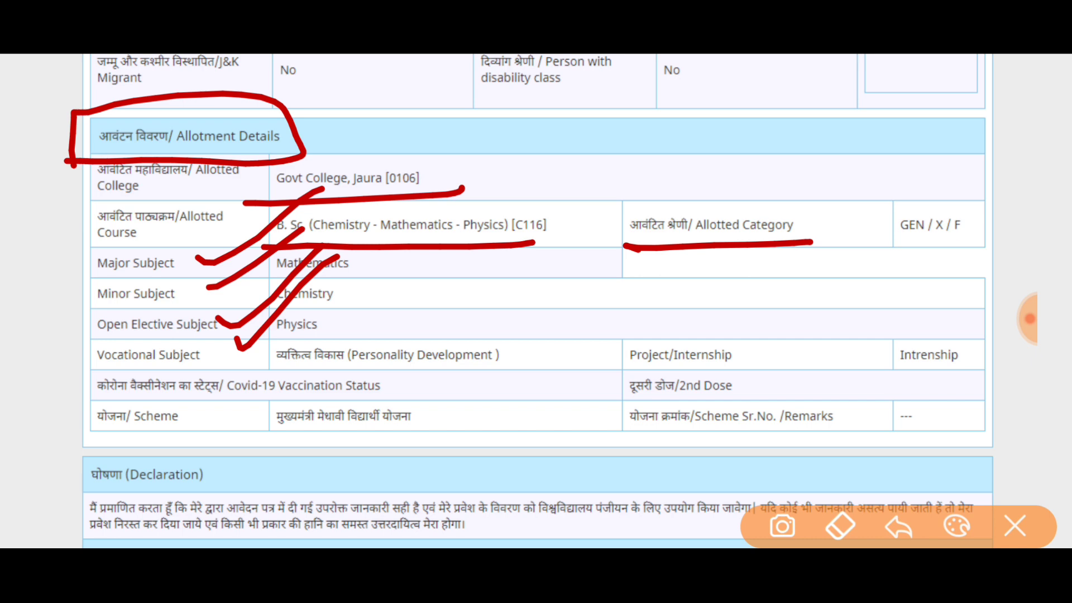
mouse_move(827, 191)
left_mouse_down()
mouse_move(845, 168)
mouse_move(815, 452)
mouse_move(201, 226)
mouse_move(917, 183)
left_mouse_up()
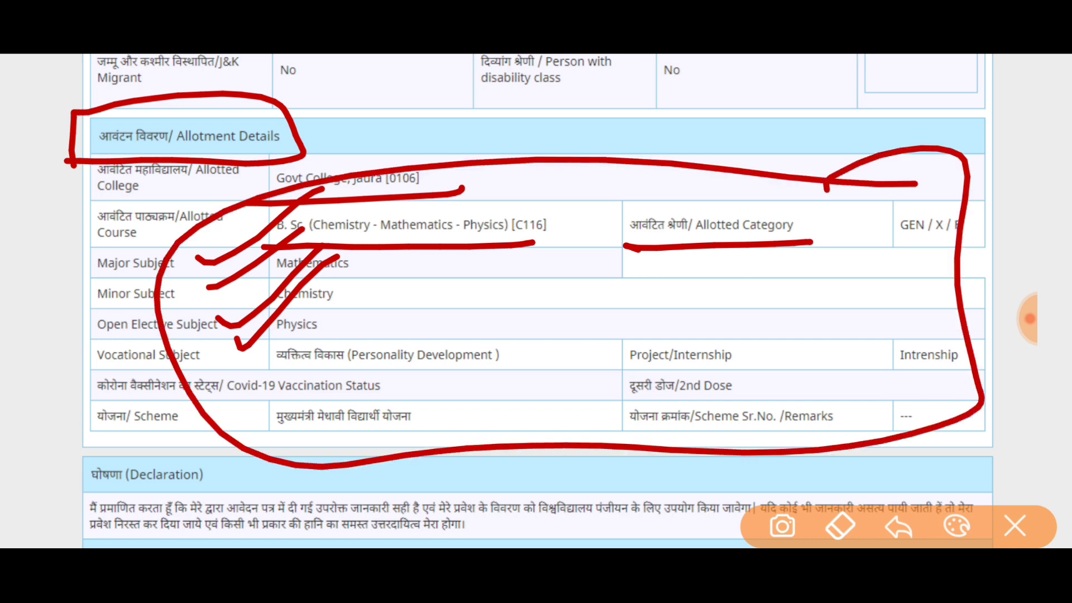
Clear the marks on the allotment table and outline the Print button below the declaration in red
scroll(531, 302, "down", 5)
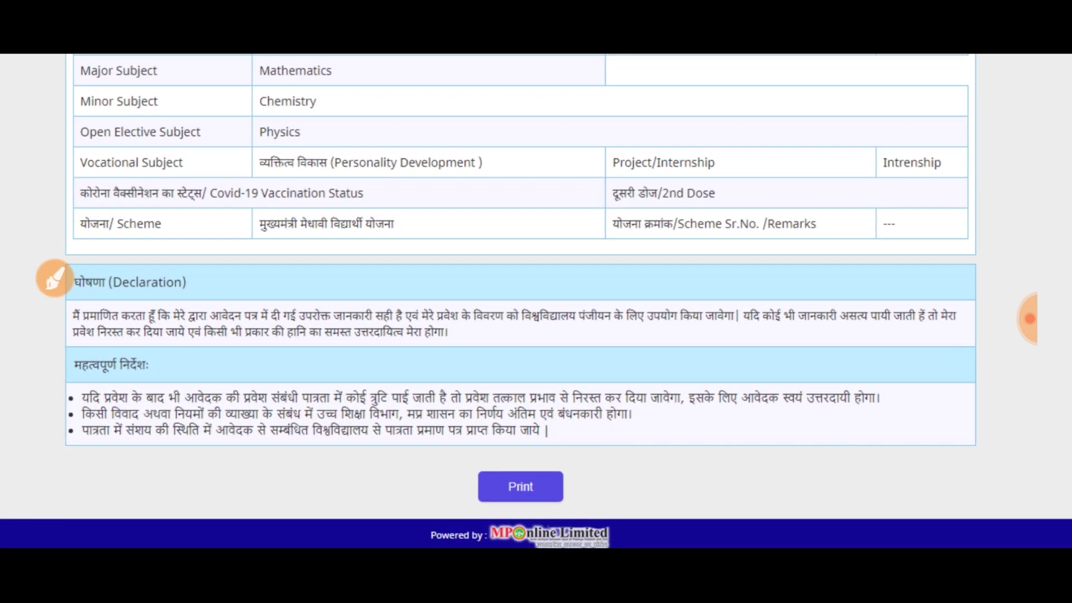
left_click(55, 278)
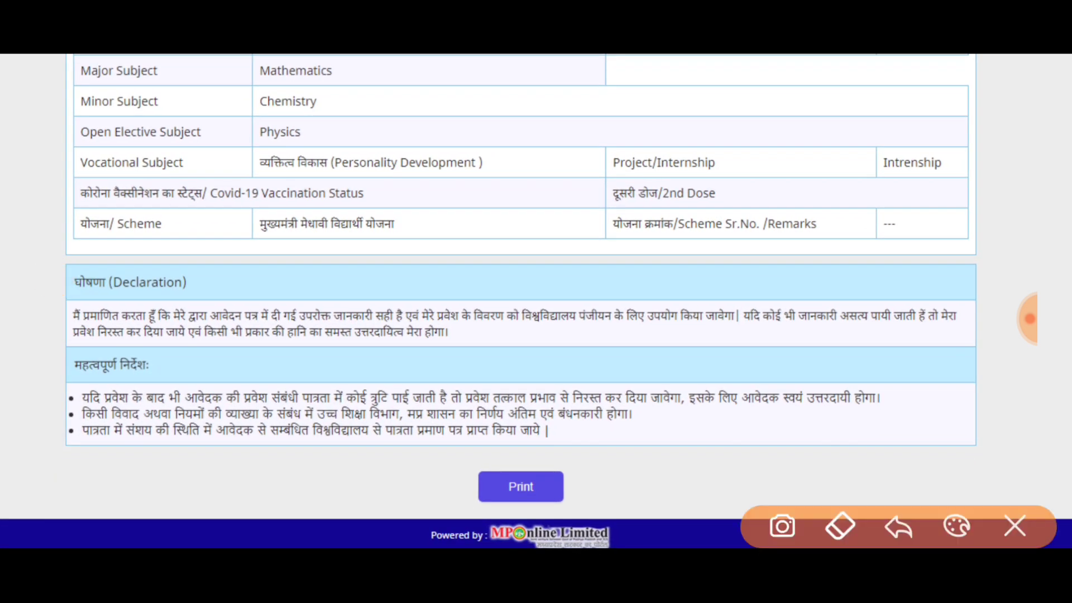
left_click_drag(464, 463, 471, 525)
mouse_move(447, 461)
left_mouse_down()
mouse_move(459, 457)
mouse_move(530, 512)
mouse_move(495, 521)
left_mouse_up()
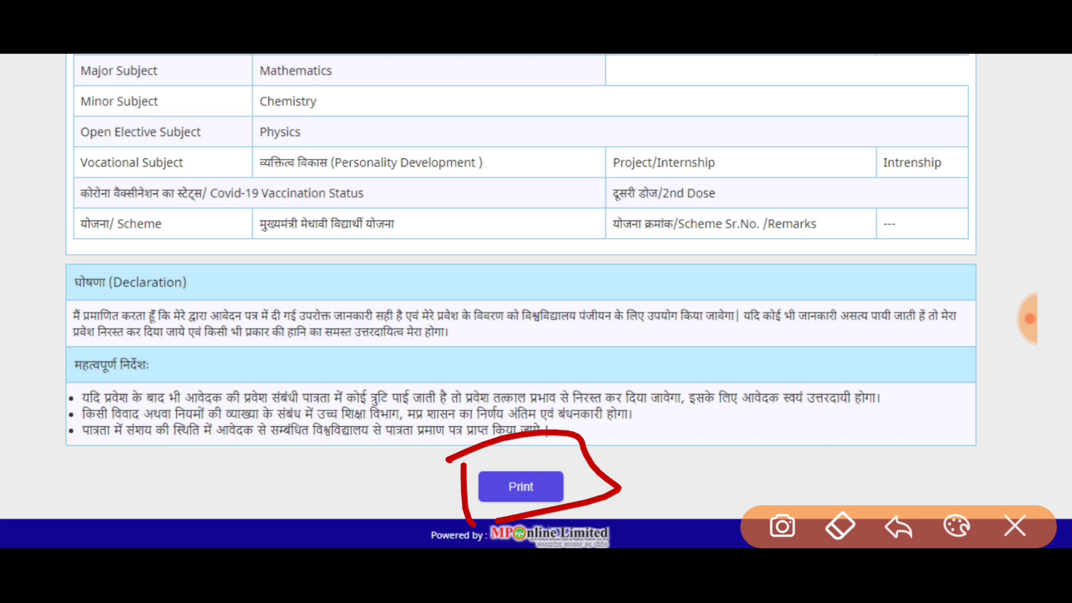
Write "5-6" in red over the declaration text and draw a frame around it
mouse_move(606, 311)
left_mouse_down()
mouse_move(564, 337)
mouse_move(567, 379)
left_mouse_up()
left_click_drag(618, 342, 649, 315)
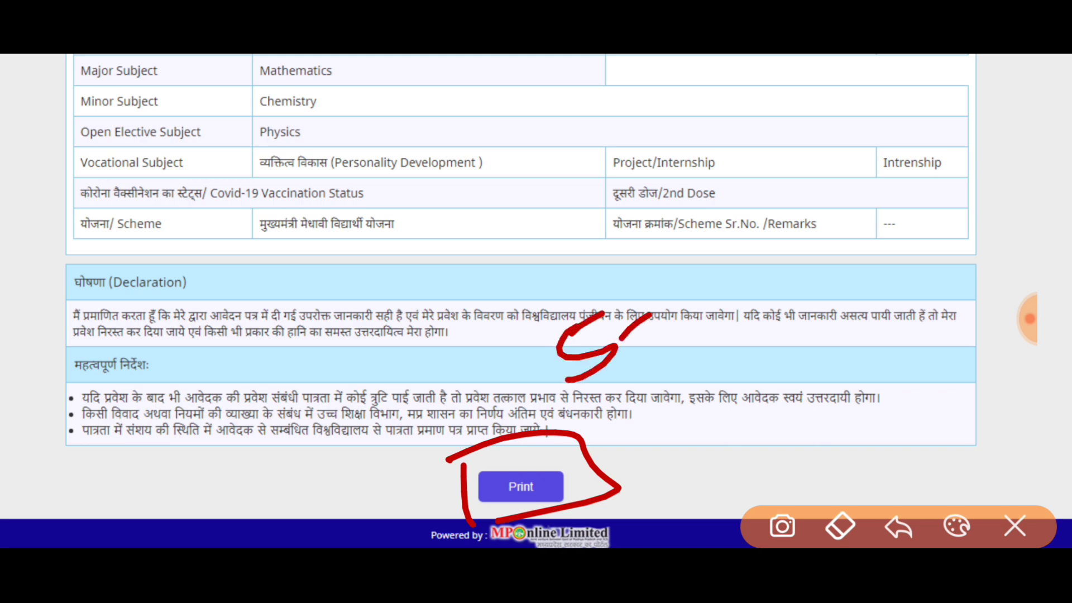
left_click_drag(676, 275, 692, 327)
left_click_drag(640, 342, 670, 324)
left_click_drag(517, 335, 560, 402)
mouse_move(723, 244)
left_mouse_down()
mouse_move(502, 323)
mouse_move(544, 414)
left_mouse_up()
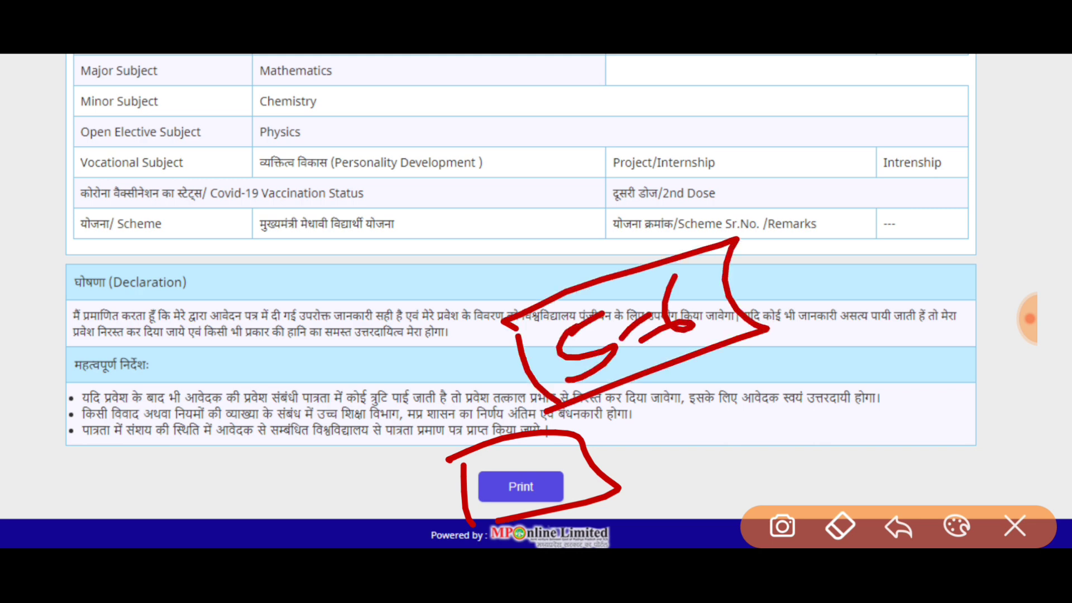
Draw a red arrow beside the Print button, and a small framed character over the Vocational Subject row
left_click_drag(603, 462, 651, 430)
mouse_move(623, 420)
left_mouse_down()
mouse_move(637, 426)
mouse_move(659, 486)
left_mouse_up()
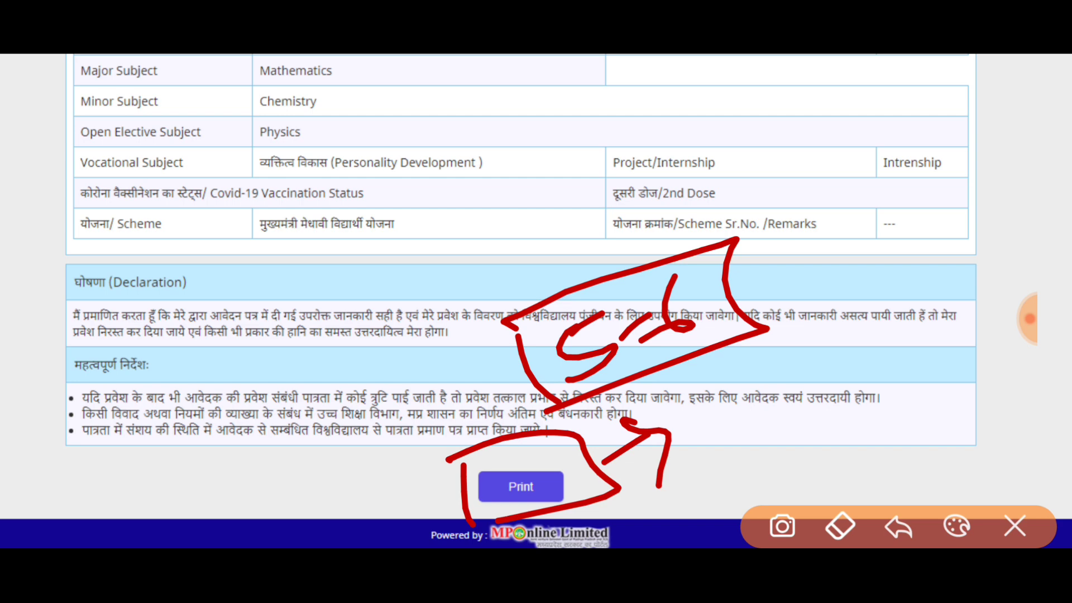
mouse_move(575, 144)
left_mouse_down()
mouse_move(575, 192)
mouse_move(620, 169)
left_mouse_up()
left_click_drag(537, 159, 573, 245)
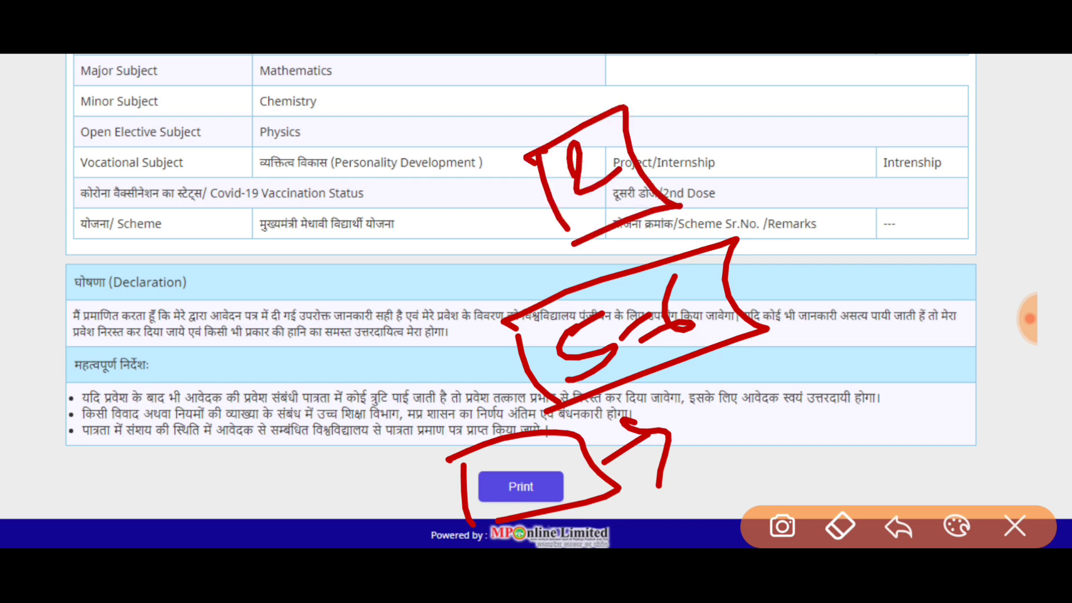
Draw two curved red arrows rising from the Print button across the declaration section
left_click_drag(381, 350, 485, 450)
left_click_drag(425, 250, 381, 350)
left_click_drag(386, 238, 450, 271)
mouse_move(508, 446)
left_mouse_down()
mouse_move(488, 447)
mouse_move(522, 268)
mouse_move(519, 304)
left_mouse_up()
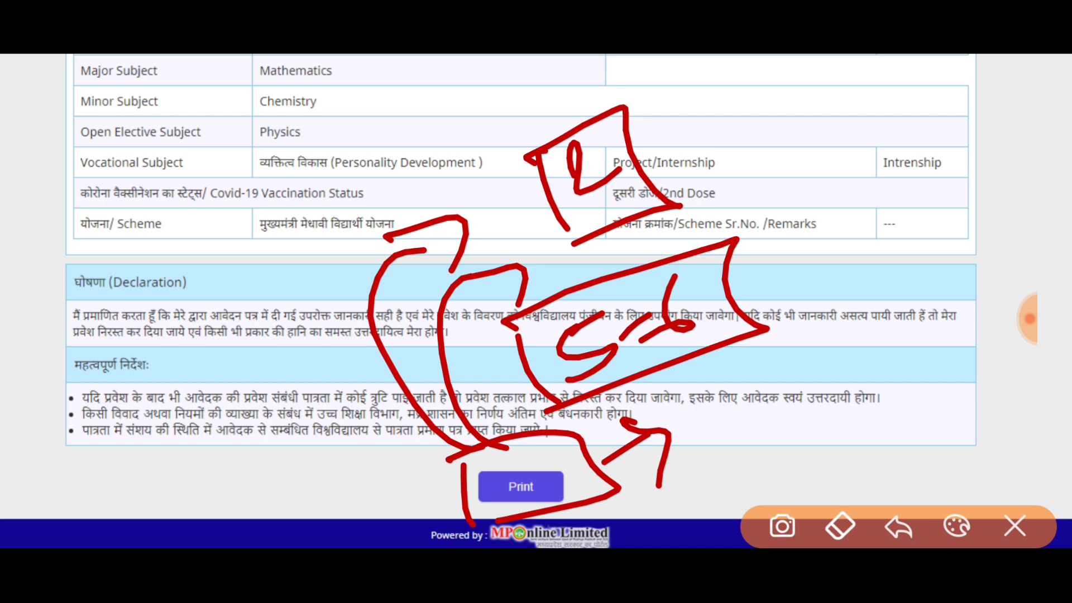
Write "4-5" in red near the scheme remarks, circle it, and clear all the marks from the slip
mouse_move(829, 239)
left_mouse_down()
mouse_move(863, 252)
mouse_move(874, 288)
left_mouse_up()
left_click_drag(885, 268, 912, 258)
left_click_drag(920, 219, 909, 280)
left_click_drag(925, 240, 965, 214)
mouse_move(922, 178)
left_mouse_down()
mouse_move(947, 196)
mouse_move(807, 254)
left_mouse_up()
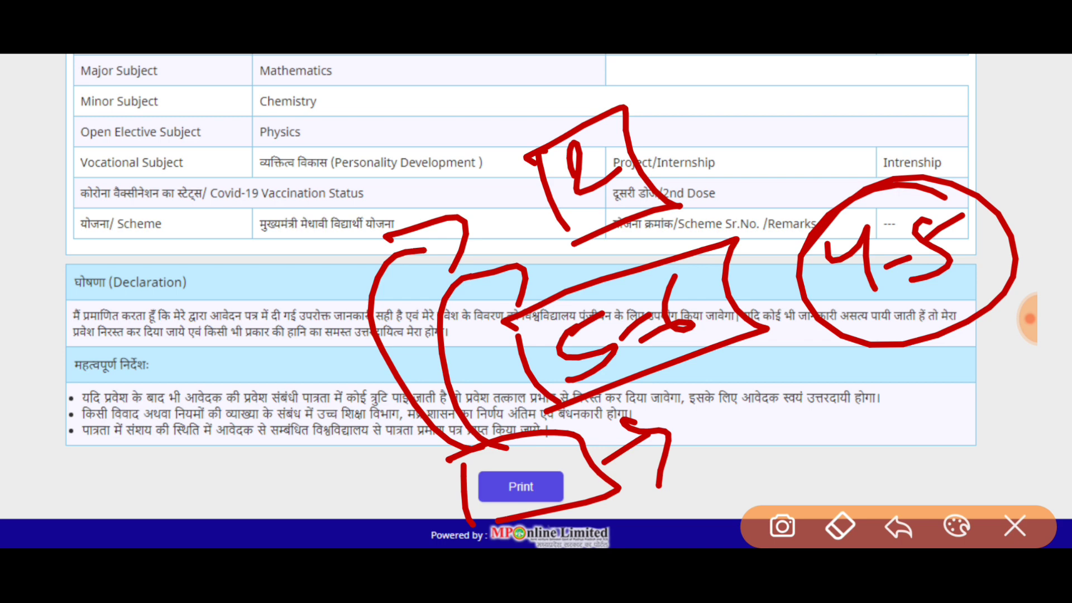
left_click(1014, 526)
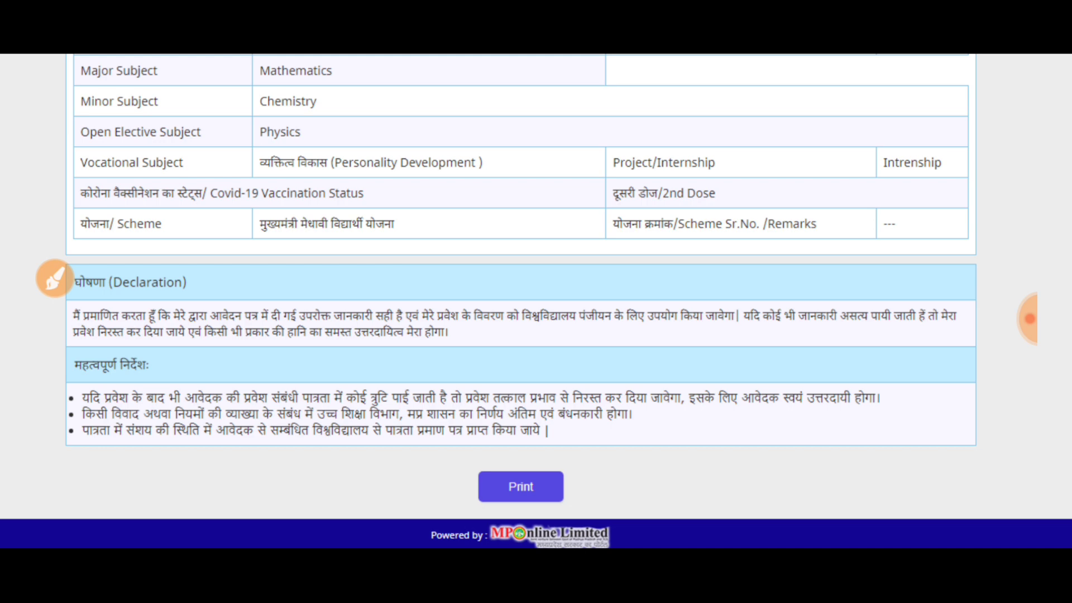
scroll(536, 302, "up", 15)
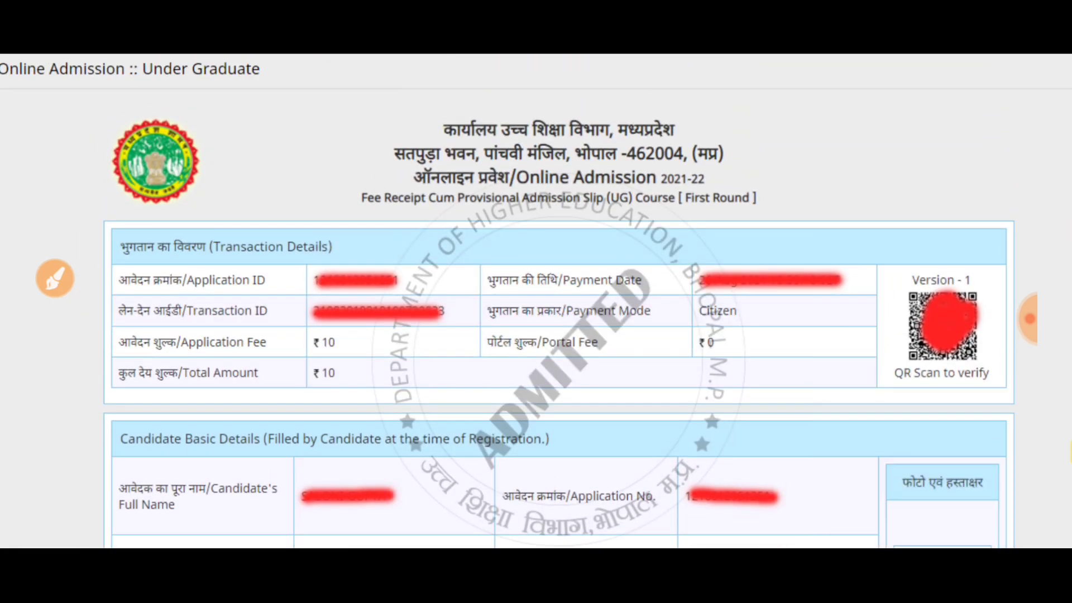
left_click(1029, 319)
left_click(988, 240)
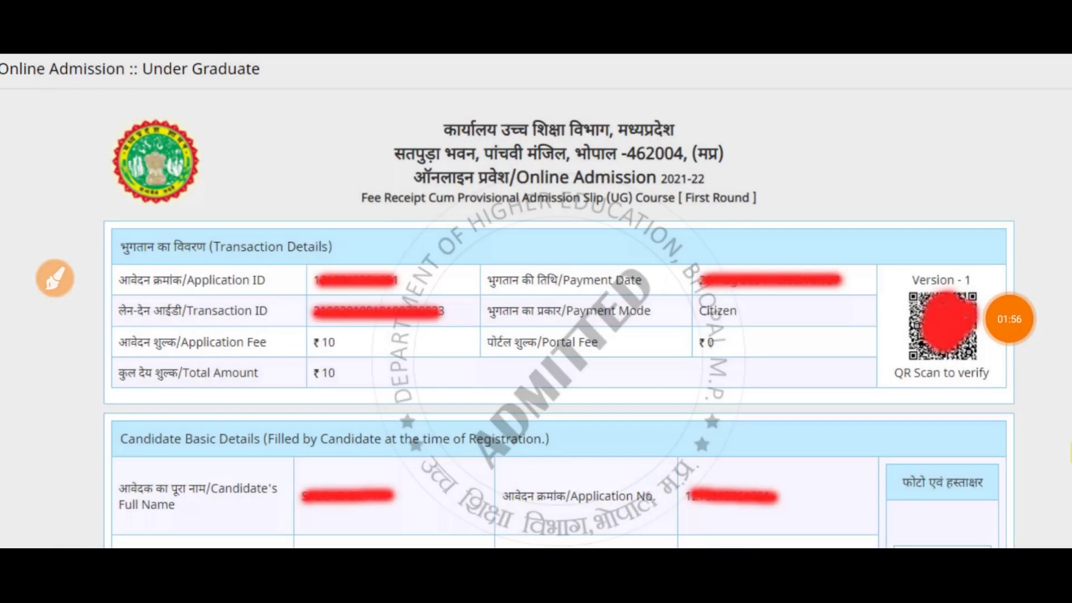